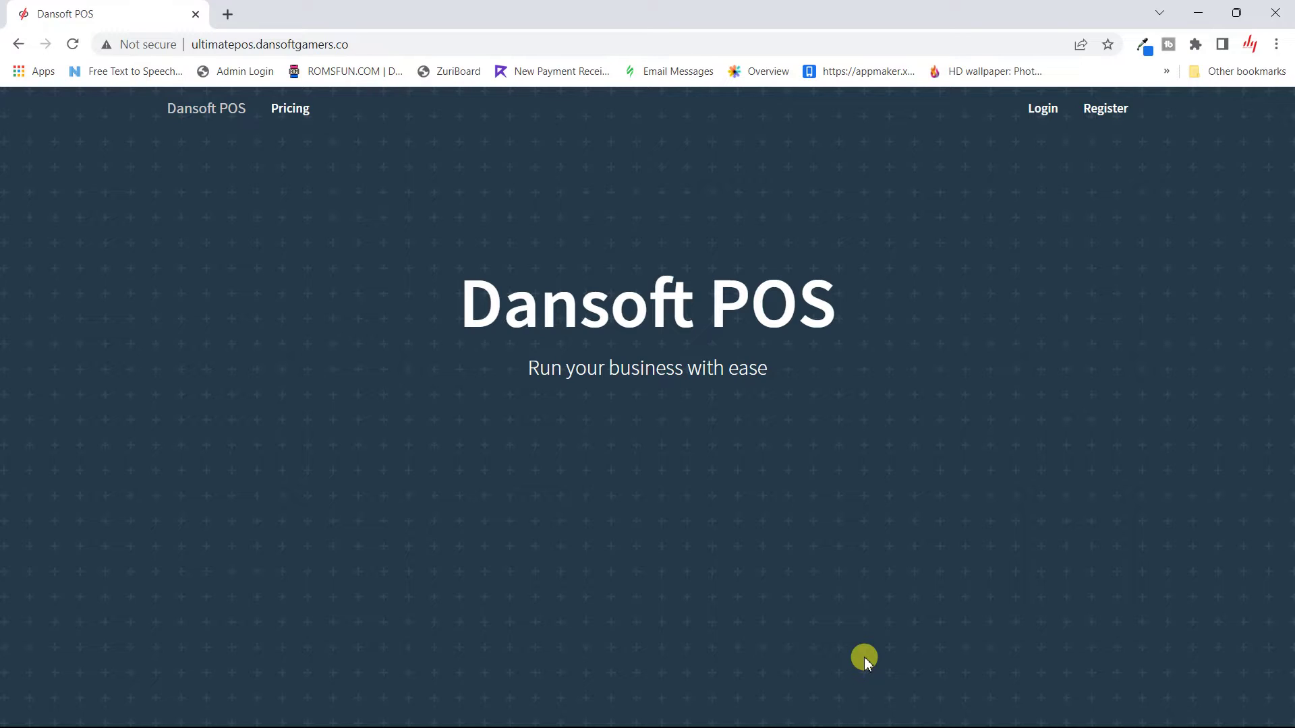
Step: Go to the Dansoft POS login page from the landing page's Login link
{"action": "left_click", "coordinate": [1043, 123]}
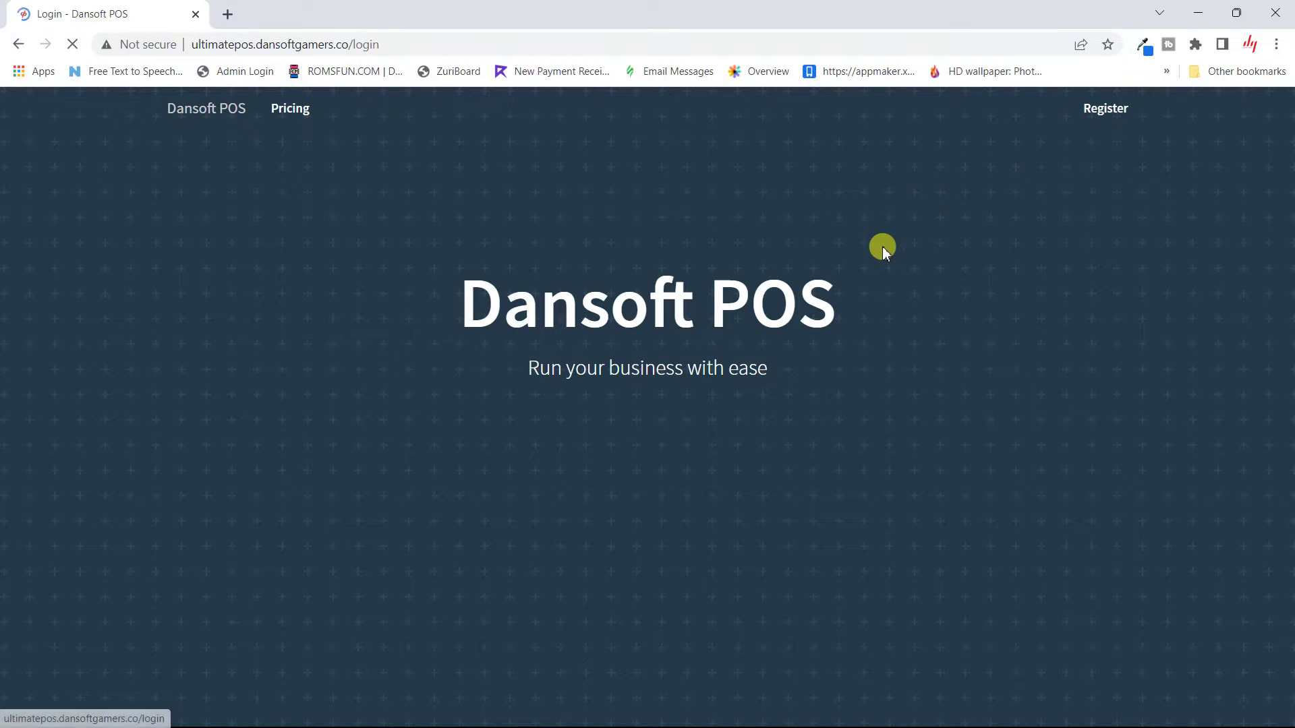
Step: Sign in with the saved autofill username and the account password
{"action": "left_click", "coordinate": [822, 260]}
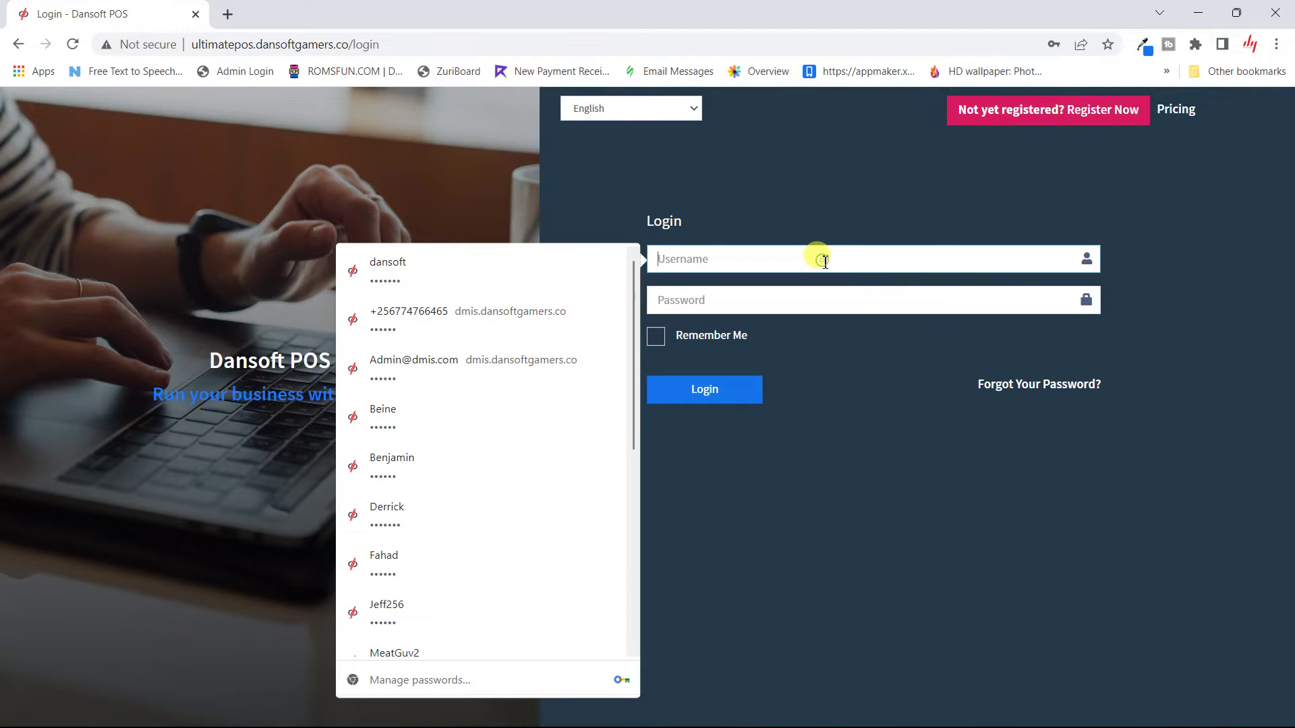
{"action": "type", "text": "Mr. Boss"}
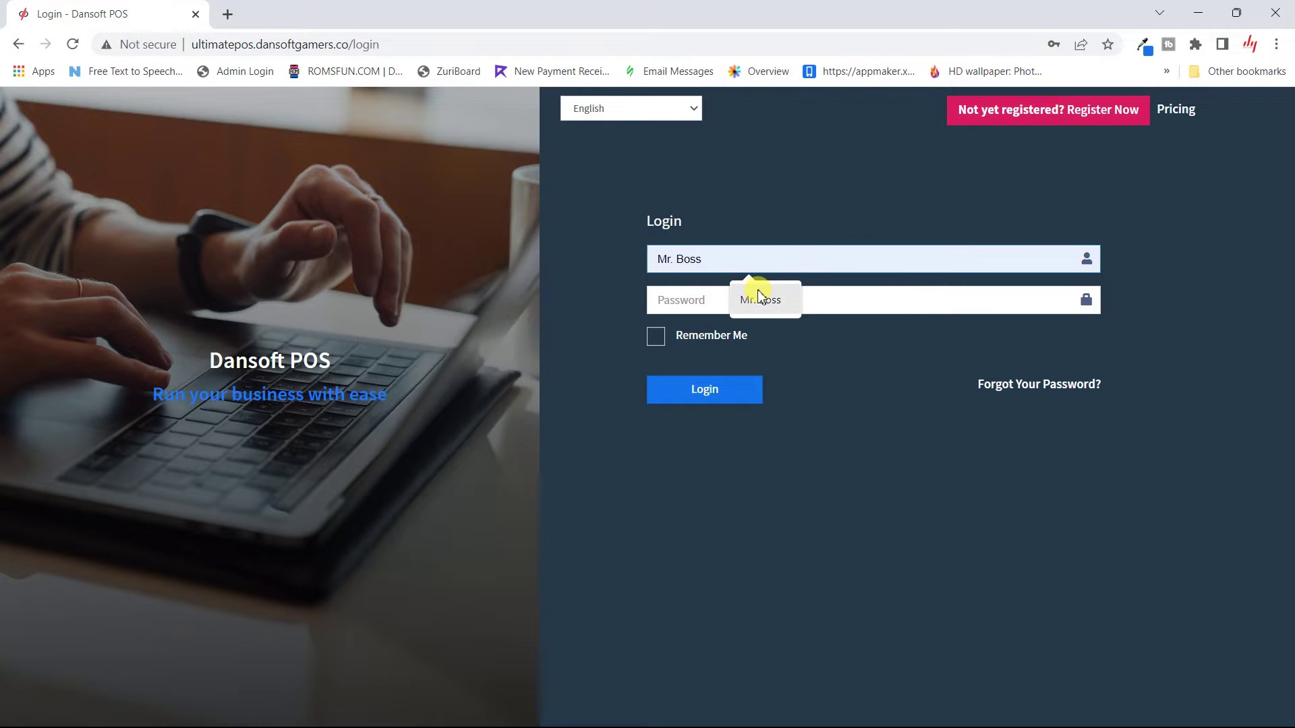
{"action": "left_click", "coordinate": [748, 297]}
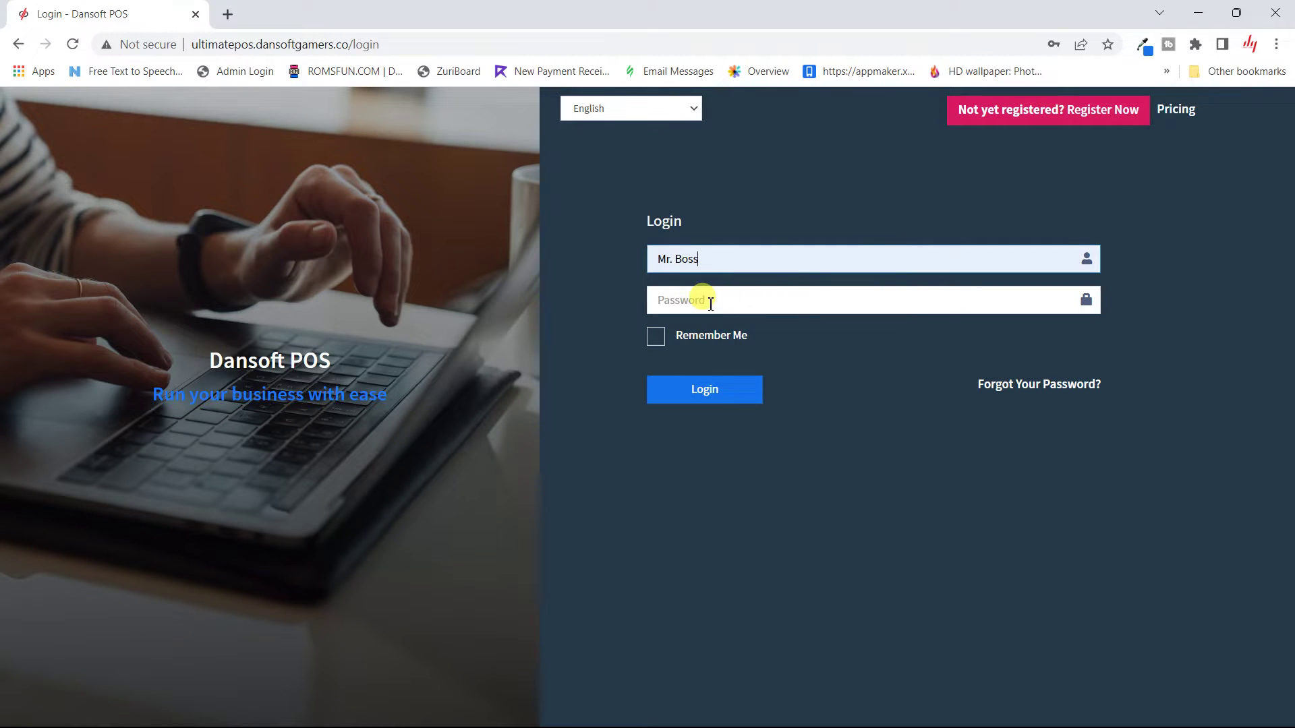
{"action": "left_click", "coordinate": [710, 303]}
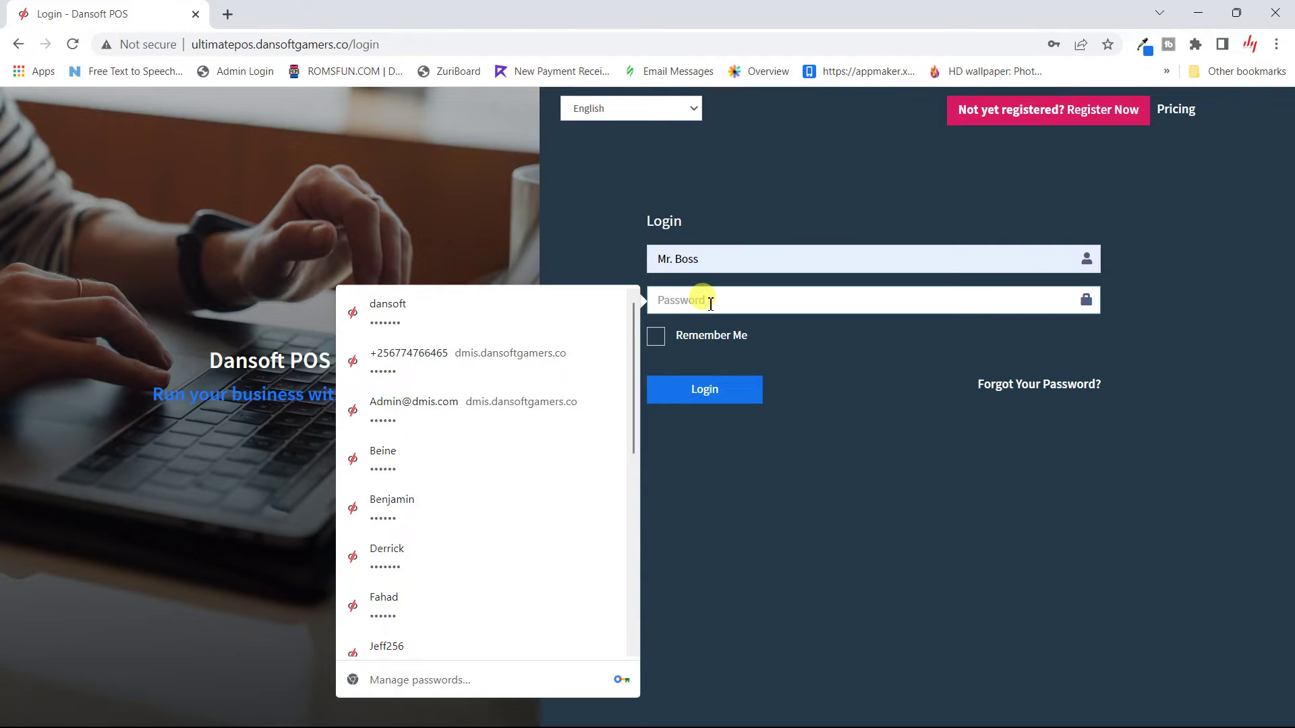
{"action": "type", "text": "******"}
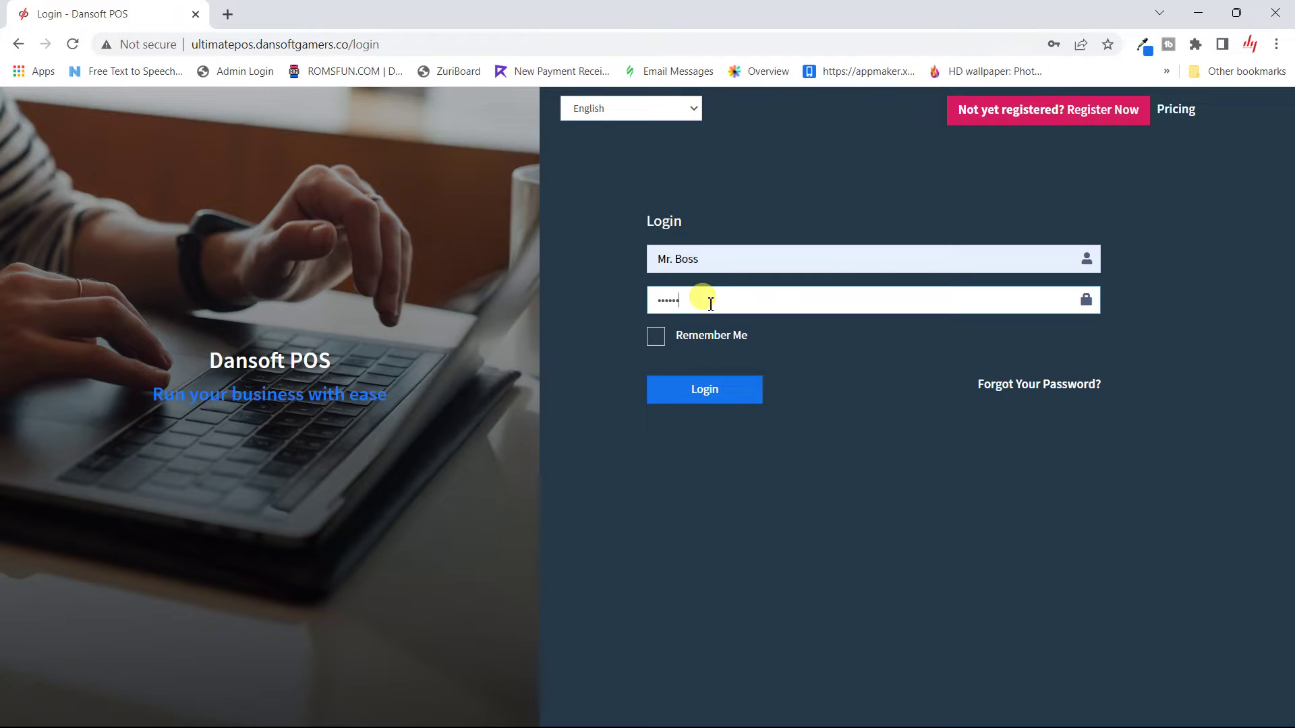
{"action": "left_click", "coordinate": [725, 392]}
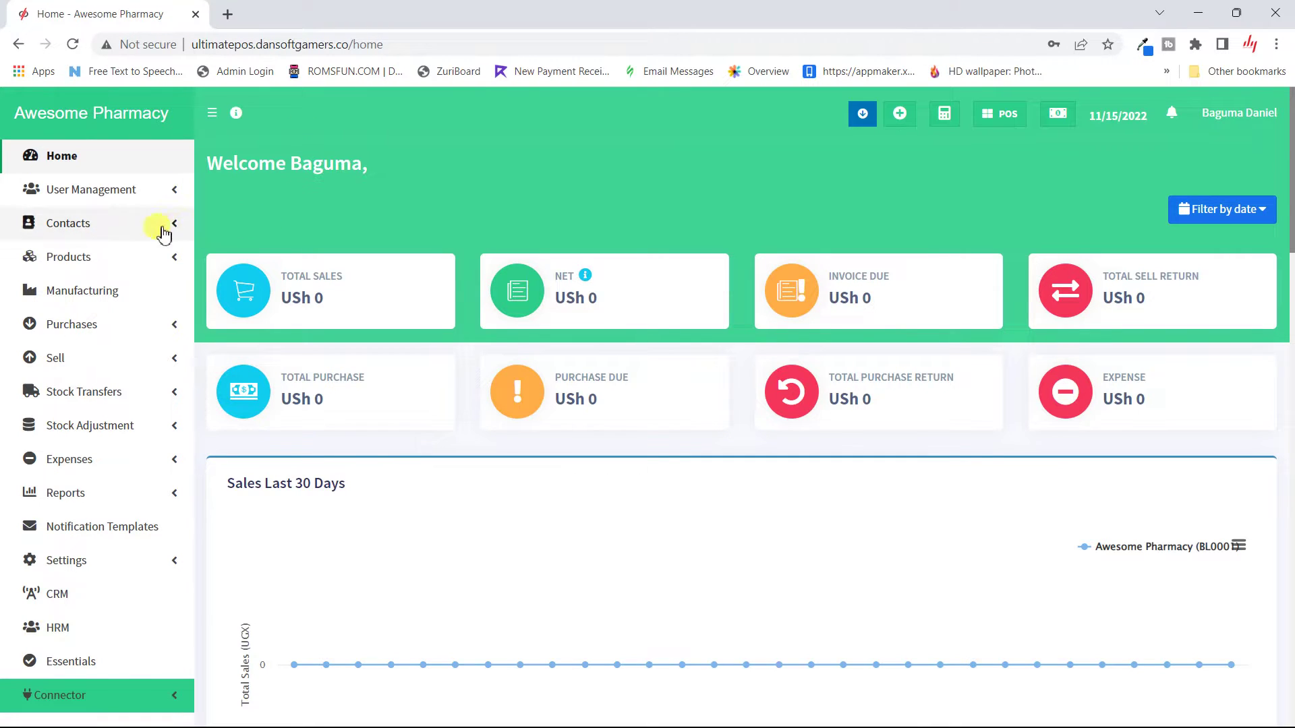
Step: Go to Contacts > Import Contacts in the sidebar
{"action": "left_click", "coordinate": [141, 241]}
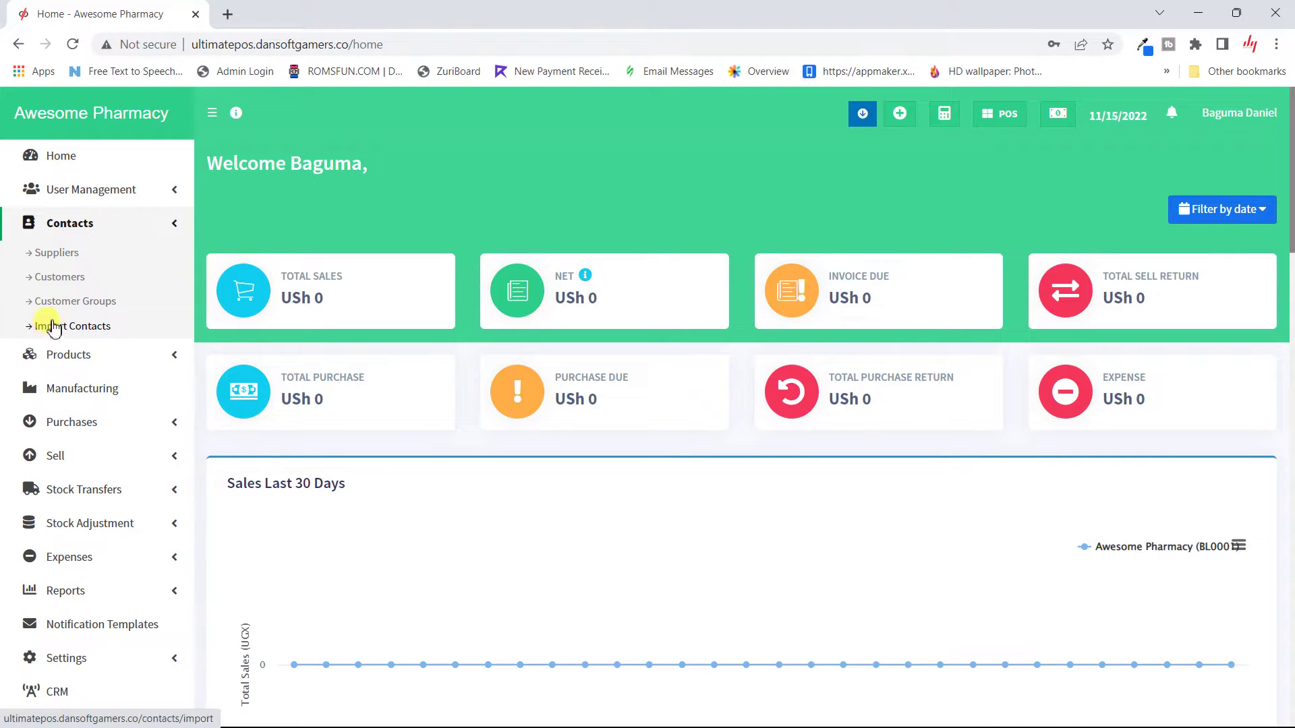
{"action": "left_click", "coordinate": [81, 326]}
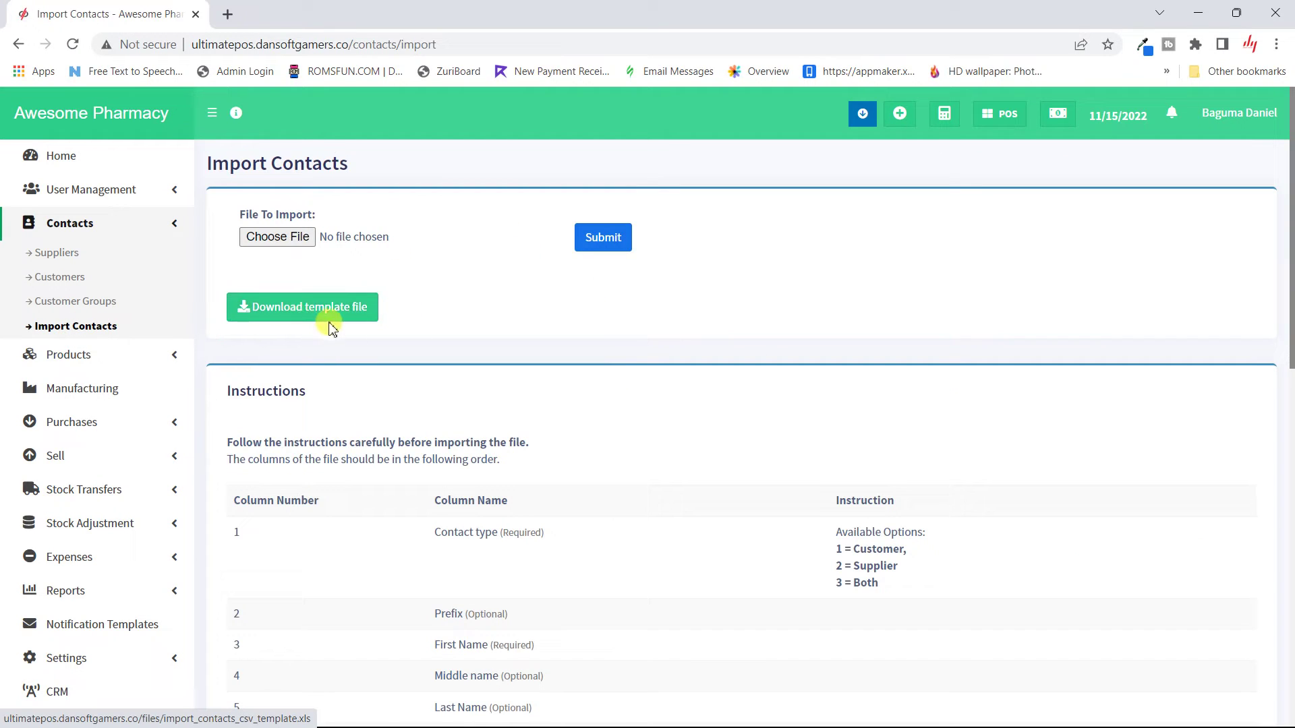
Step: Download the contacts import template file and review the column instructions
{"action": "left_click", "coordinate": [335, 309]}
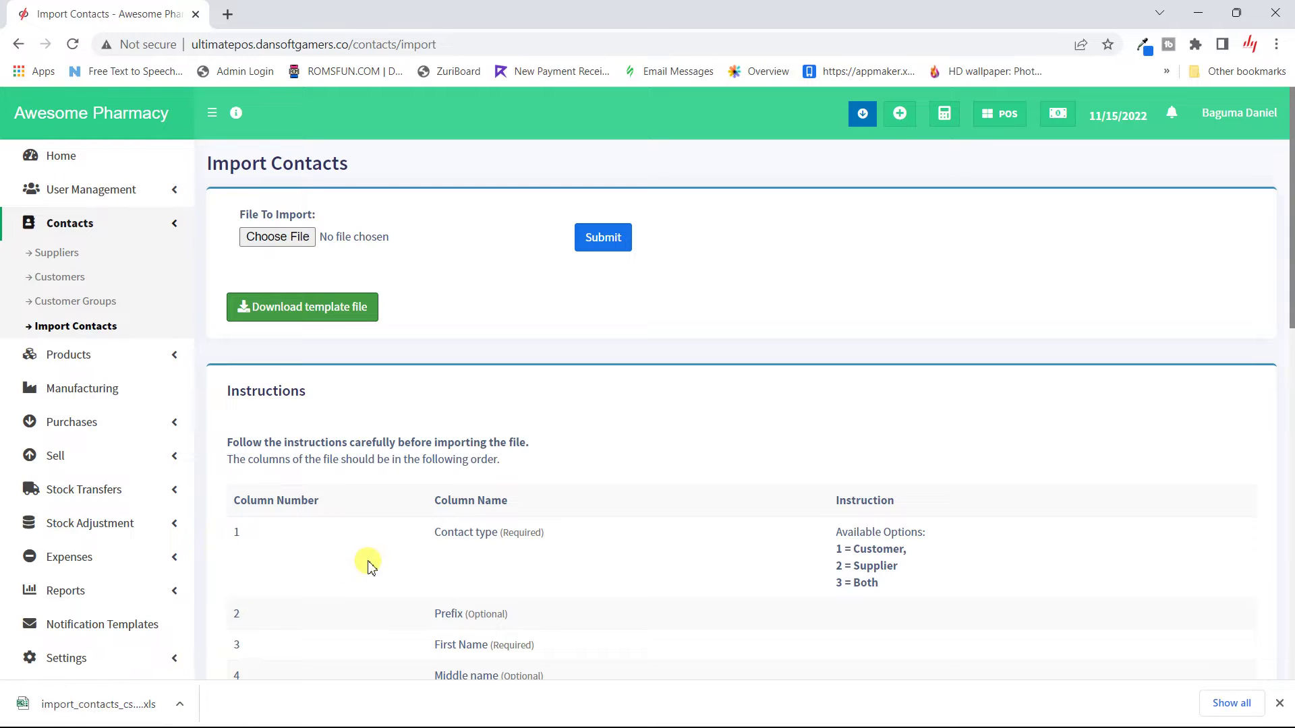
{"action": "scroll", "coordinate": [370, 565], "scroll_direction": "down", "scroll_amount": 13}
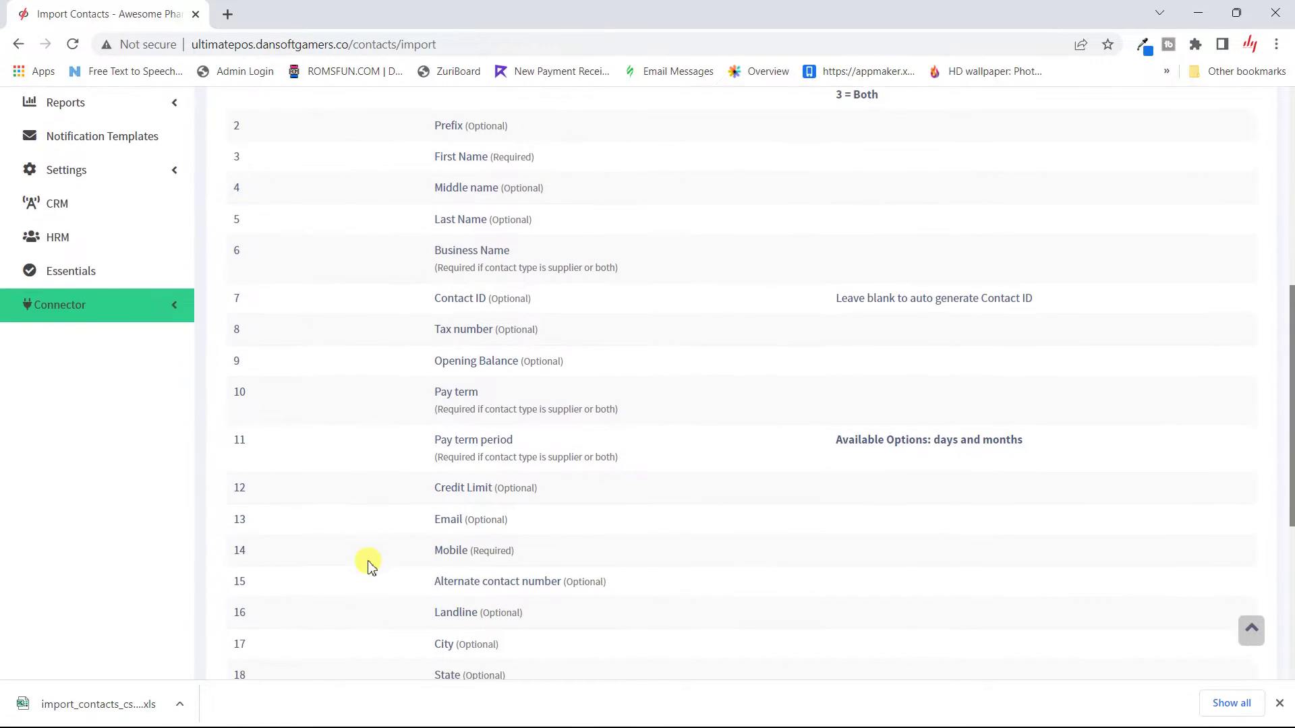
{"action": "scroll", "coordinate": [370, 565], "scroll_direction": "up", "scroll_amount": 11}
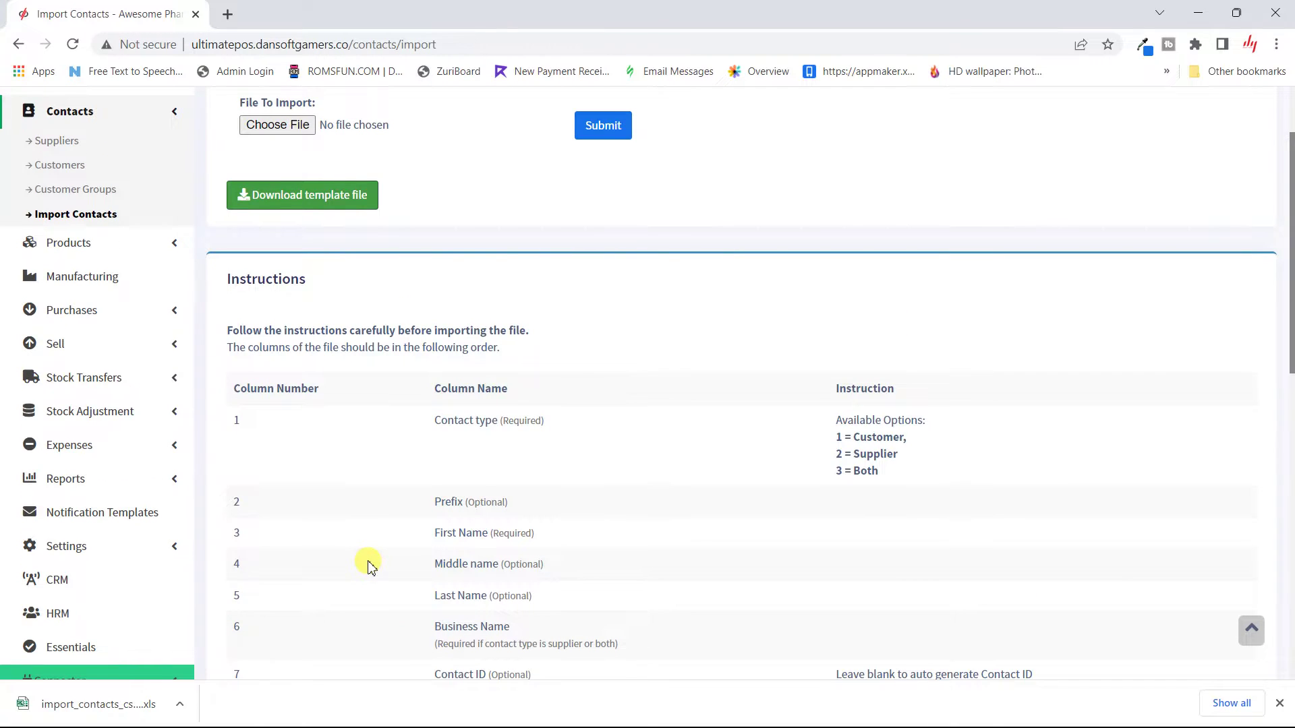
{"action": "scroll", "coordinate": [370, 565], "scroll_direction": "up", "scroll_amount": 2}
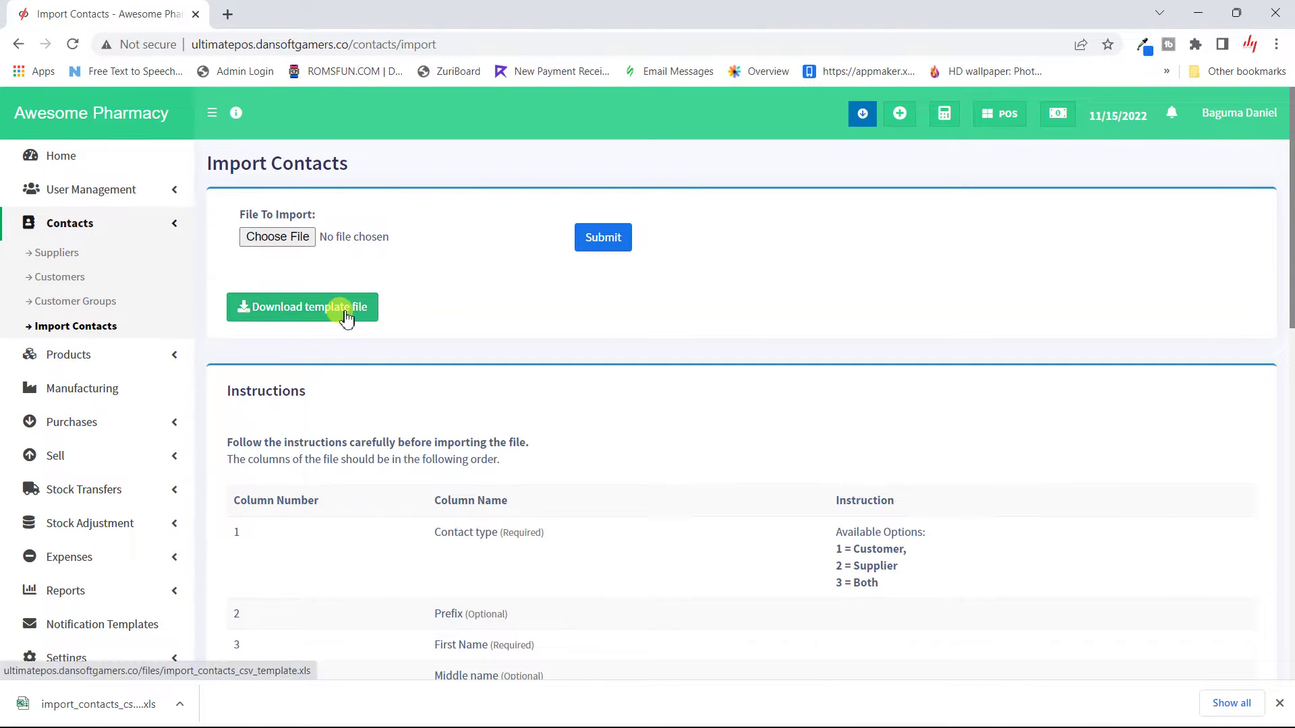
Step: Attach the downloaded import_contacts_csv_template (1).xls and submit it for import
{"action": "left_click", "coordinate": [294, 235]}
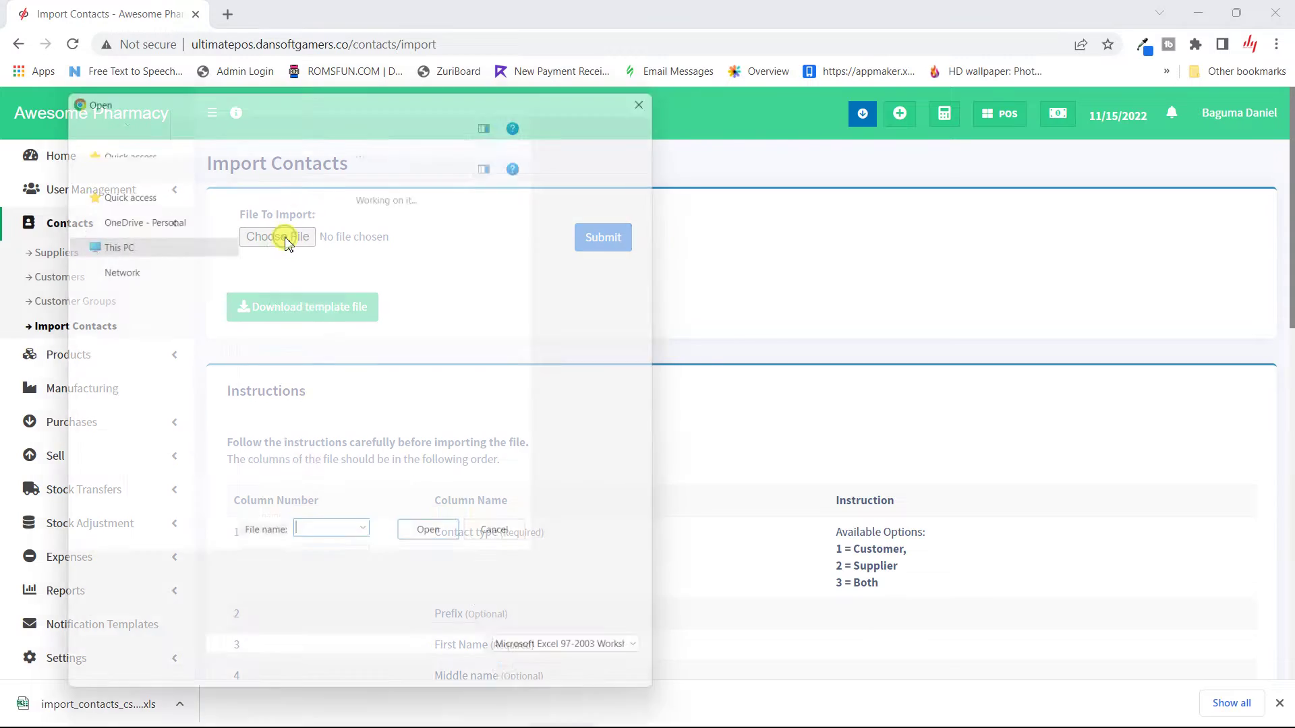
{"action": "double_click", "coordinate": [338, 233]}
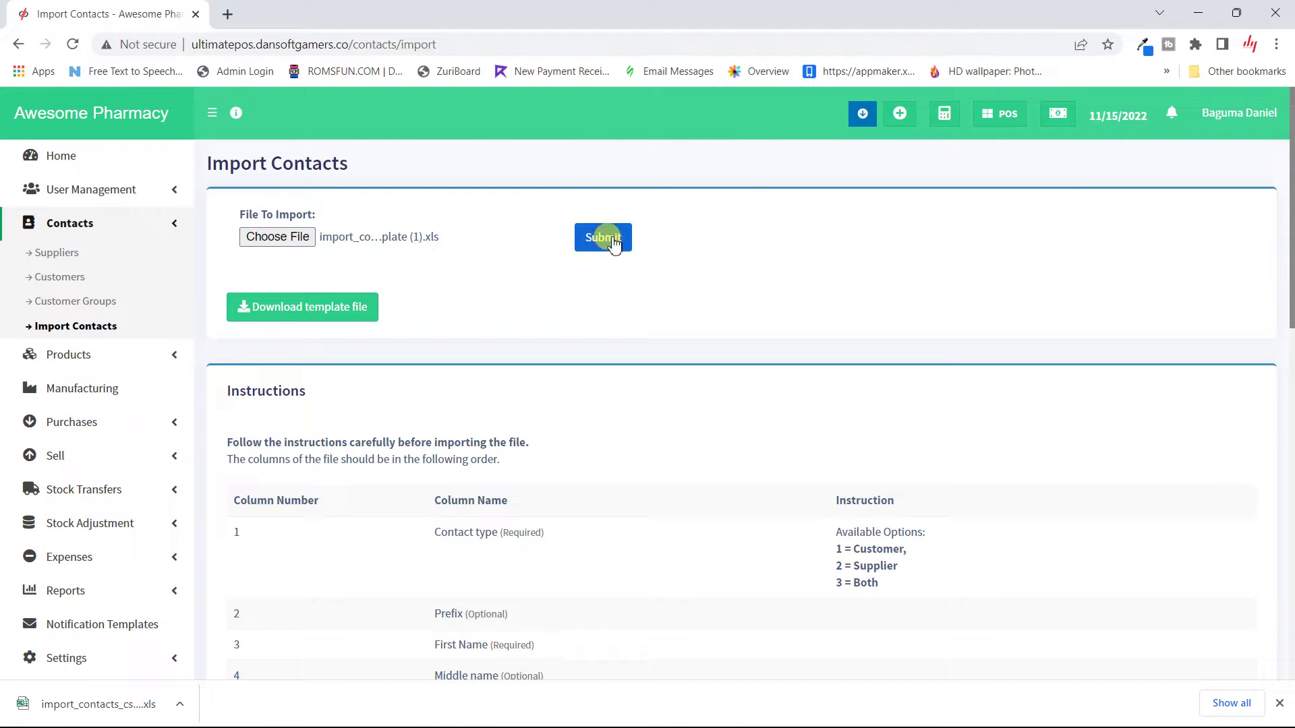
{"action": "left_click", "coordinate": [605, 237]}
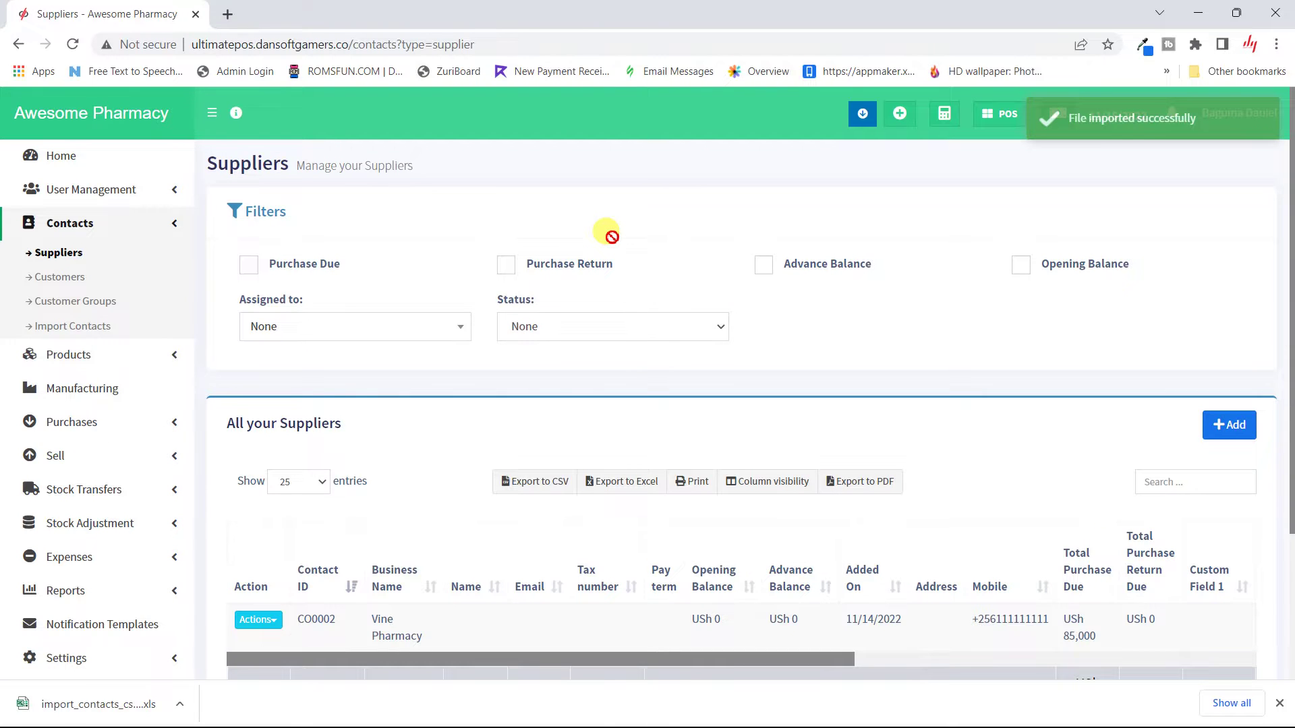
Step: Reload the Suppliers list and check Vine Pharmacy with USh 85,000 purchase due
{"action": "scroll", "coordinate": [607, 236], "scroll_direction": "down", "scroll_amount": 3}
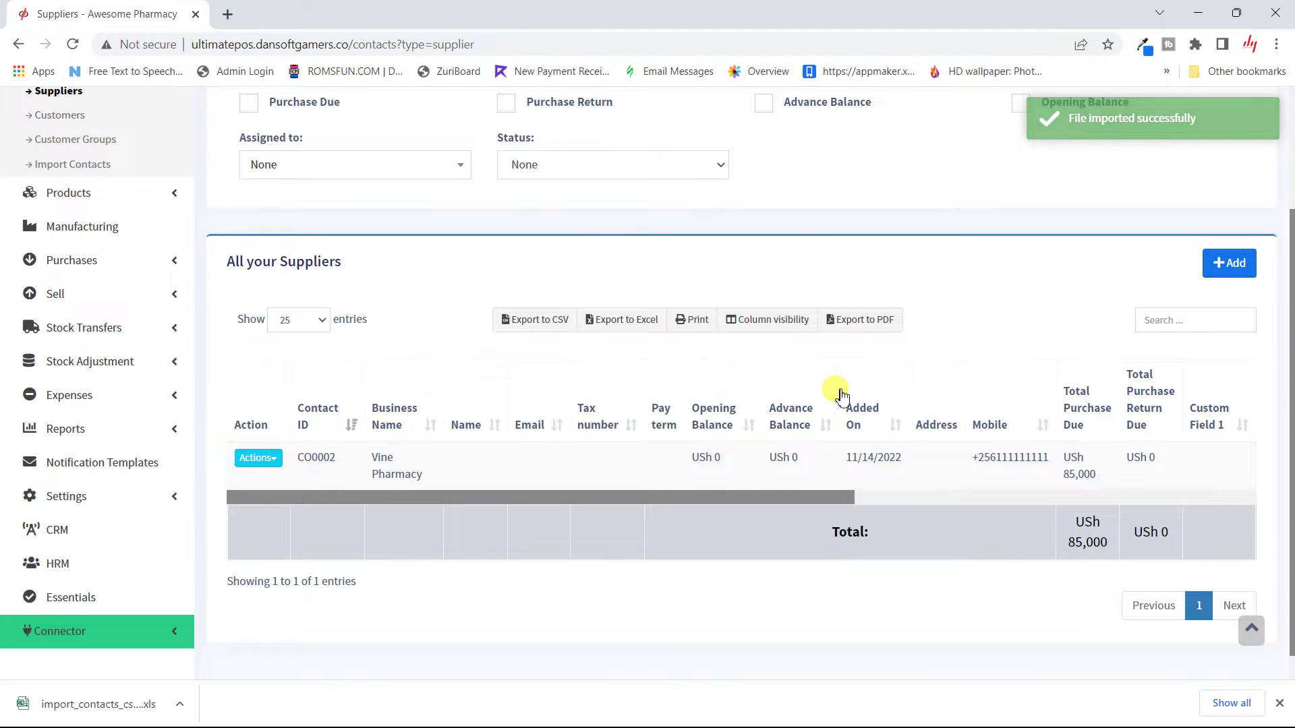
{"action": "scroll", "coordinate": [841, 397], "scroll_direction": "up", "scroll_amount": 2}
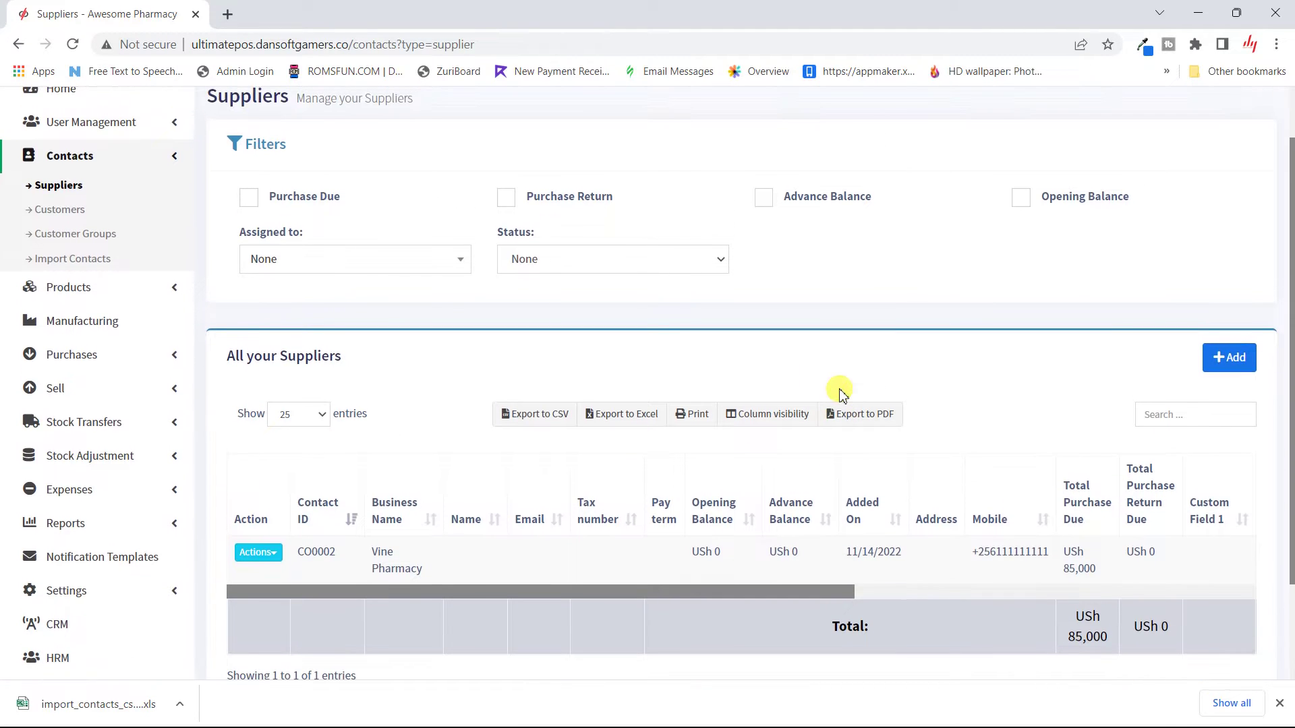
{"action": "scroll", "coordinate": [841, 394], "scroll_direction": "up", "scroll_amount": 1}
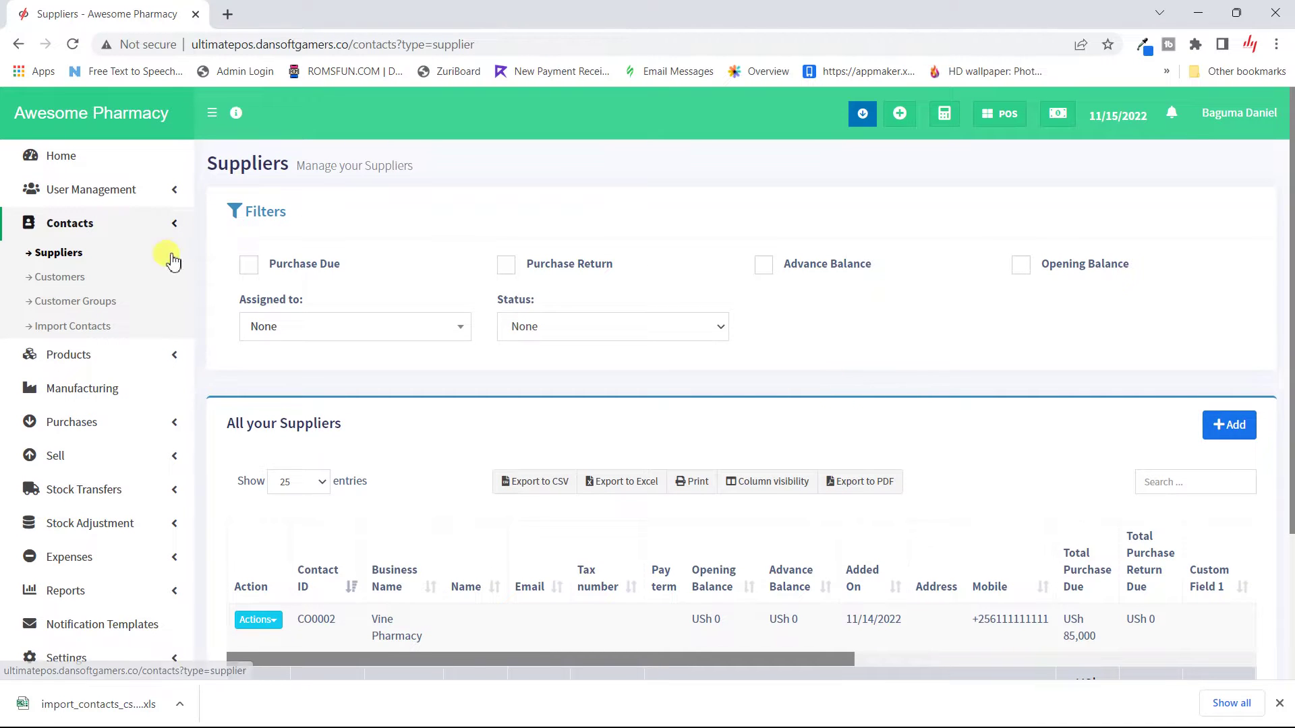
{"action": "left_click", "coordinate": [78, 253]}
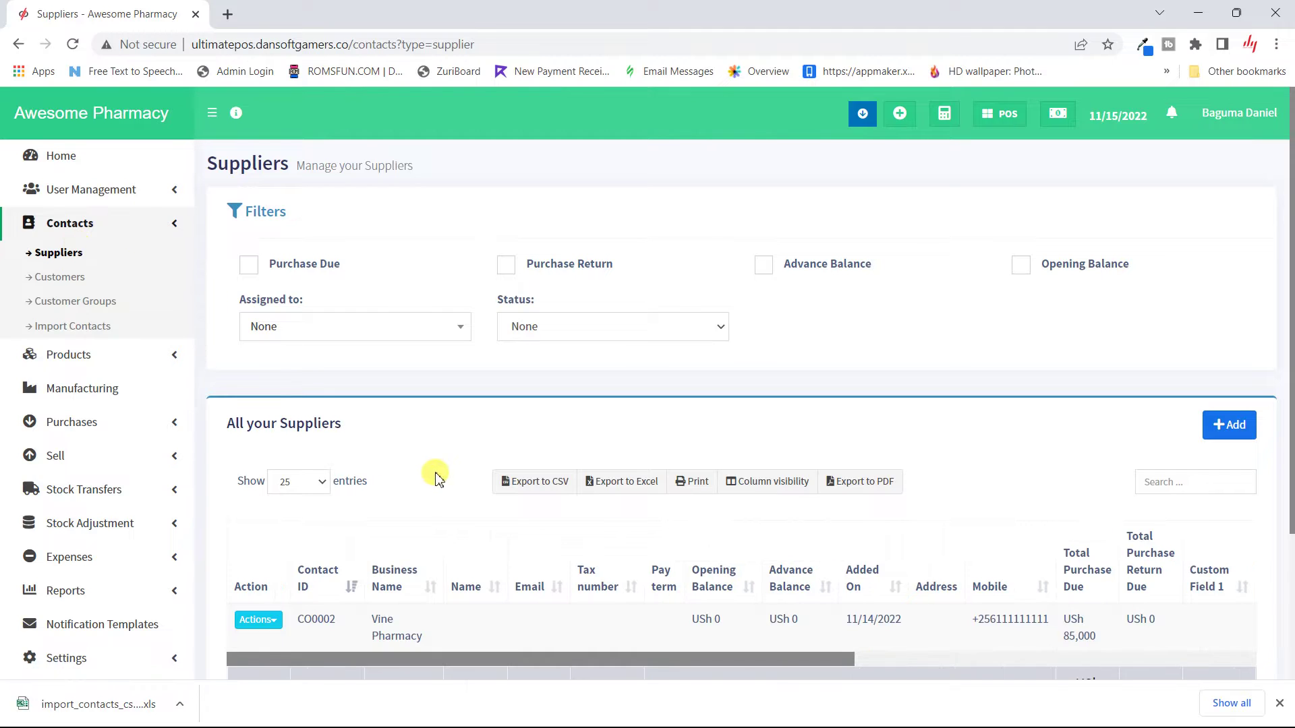
{"action": "scroll", "coordinate": [443, 486], "scroll_direction": "down", "scroll_amount": 1}
{"action": "scroll", "coordinate": [443, 486], "scroll_direction": "up", "scroll_amount": 1}
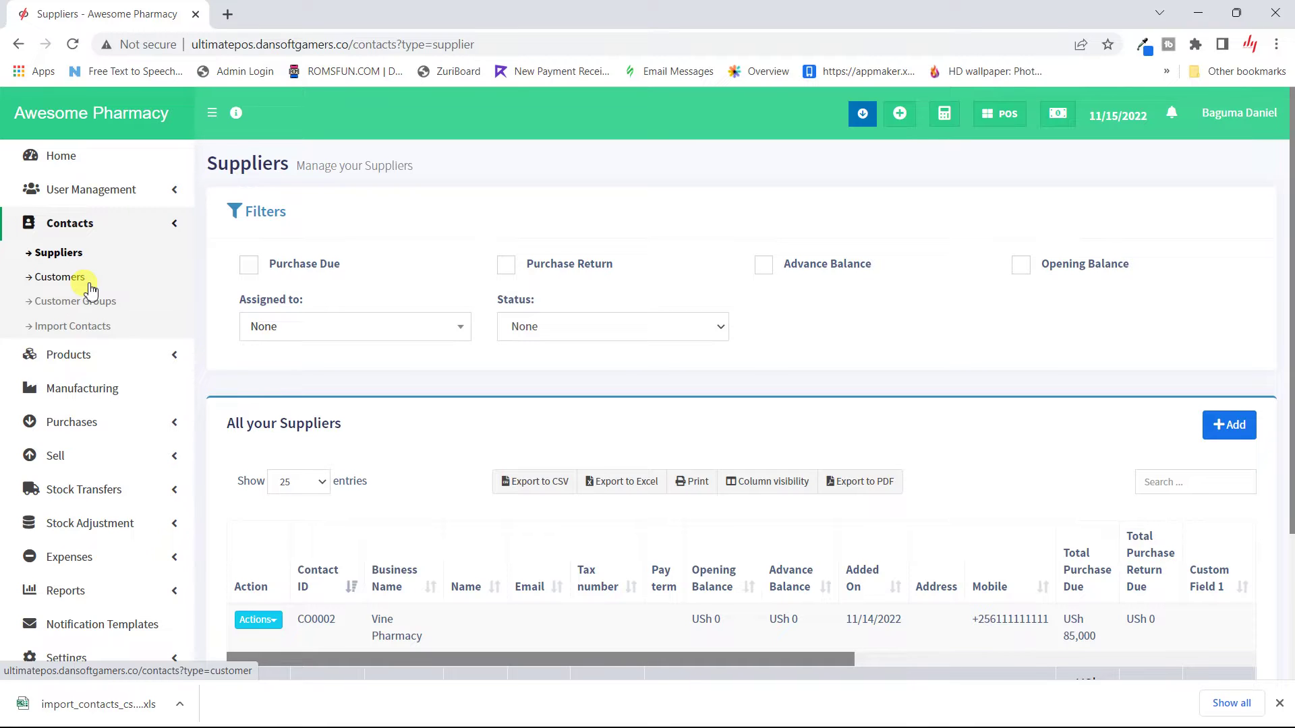
Step: Visit Add Purchase, dismiss its new-supplier form, then return to Contacts > Suppliers
{"action": "left_click", "coordinate": [81, 424]}
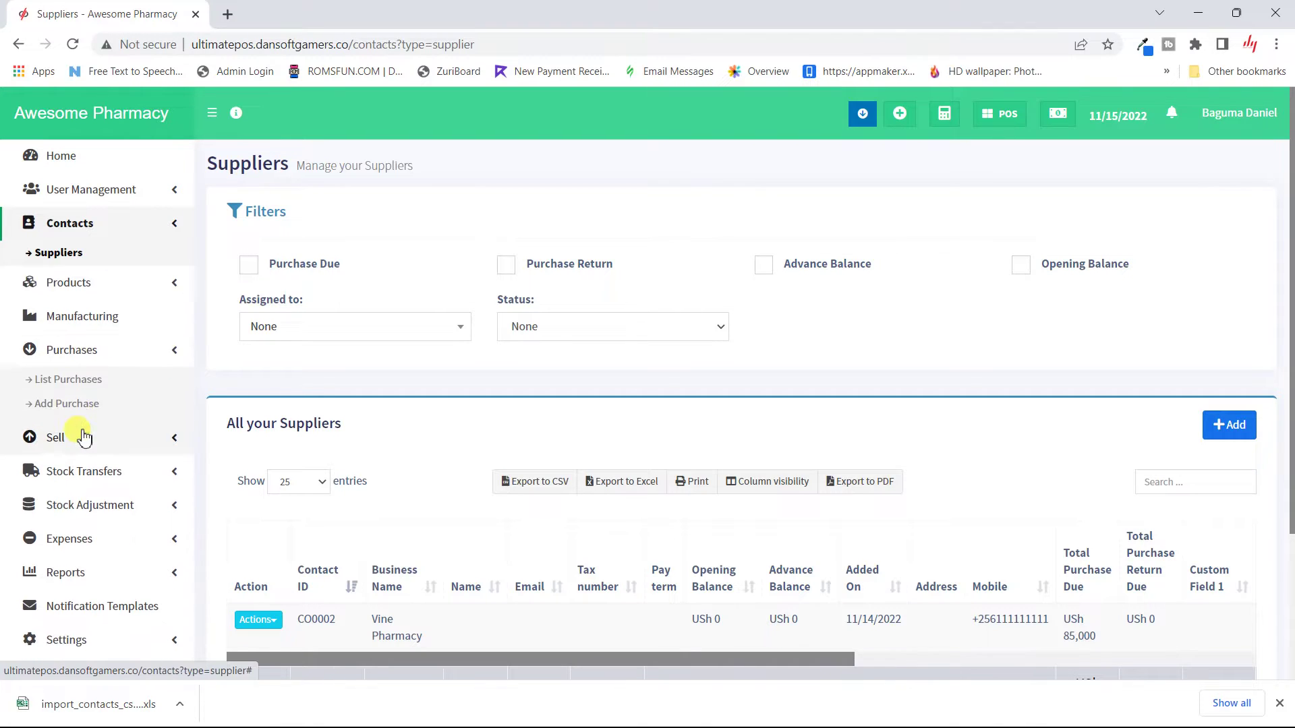
{"action": "left_click", "coordinate": [69, 383]}
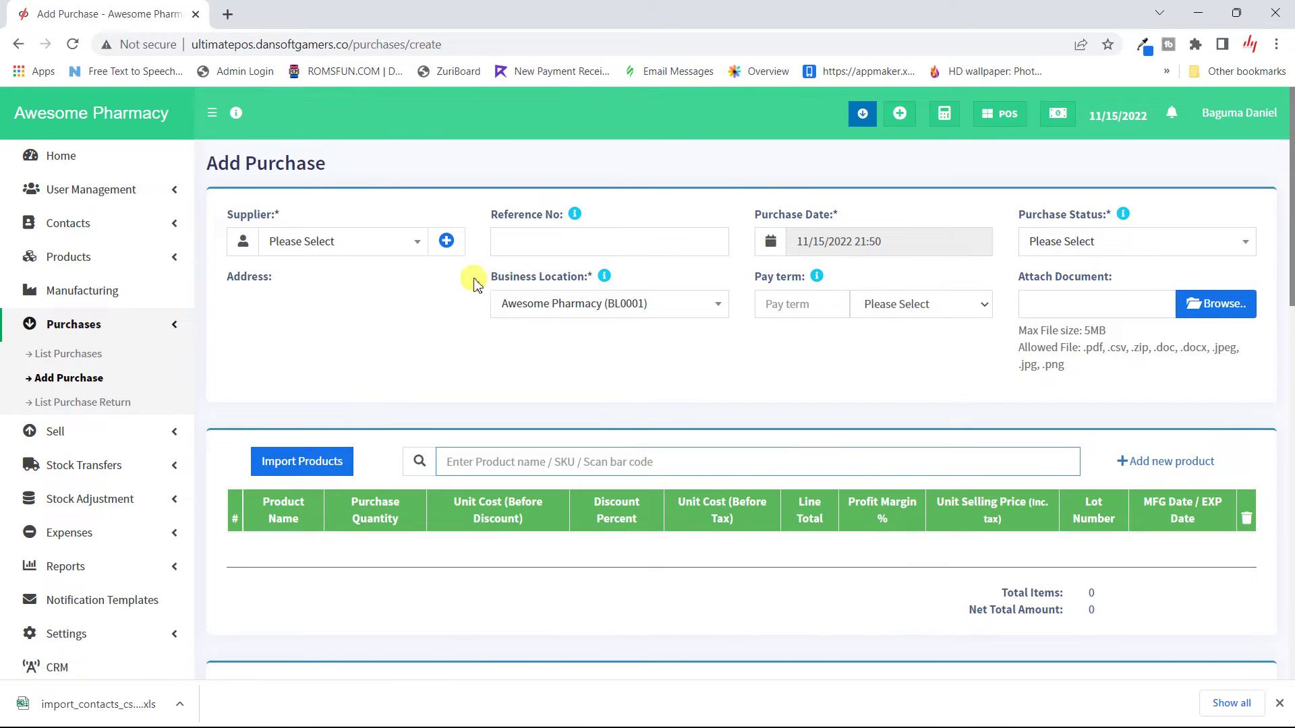
{"action": "left_click", "coordinate": [448, 242]}
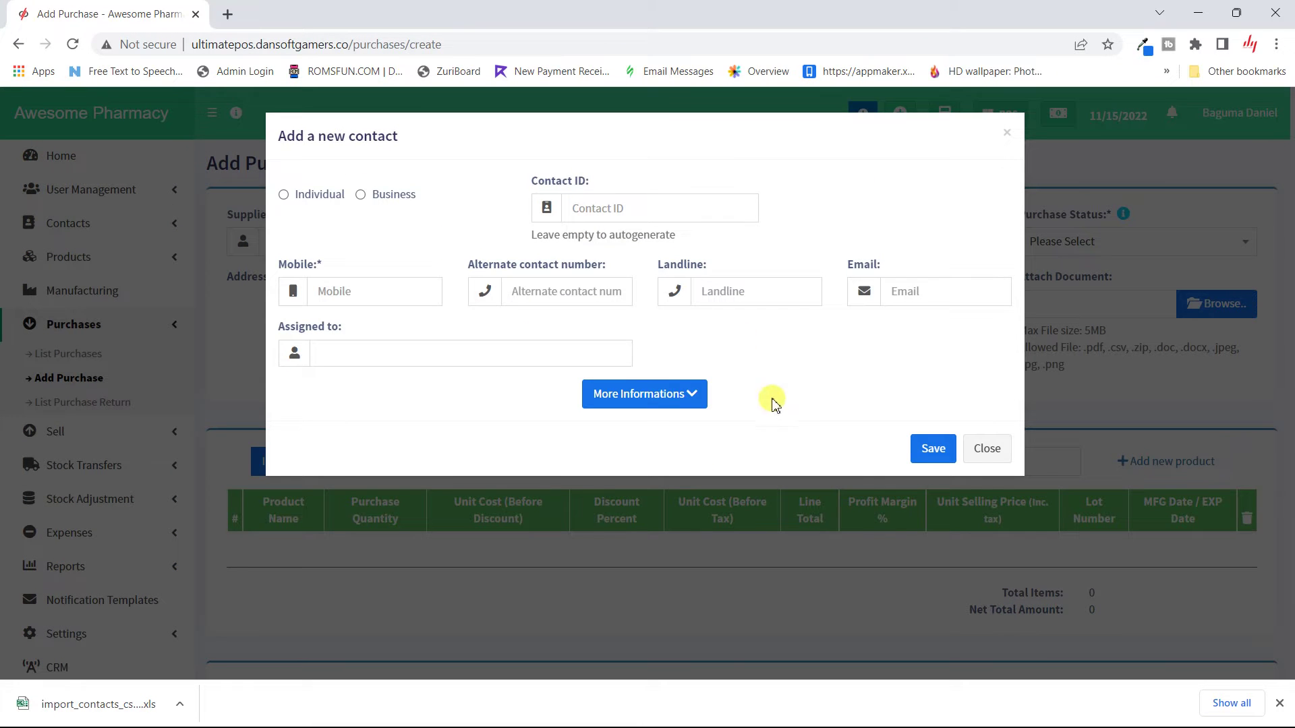
{"action": "left_click", "coordinate": [1000, 454]}
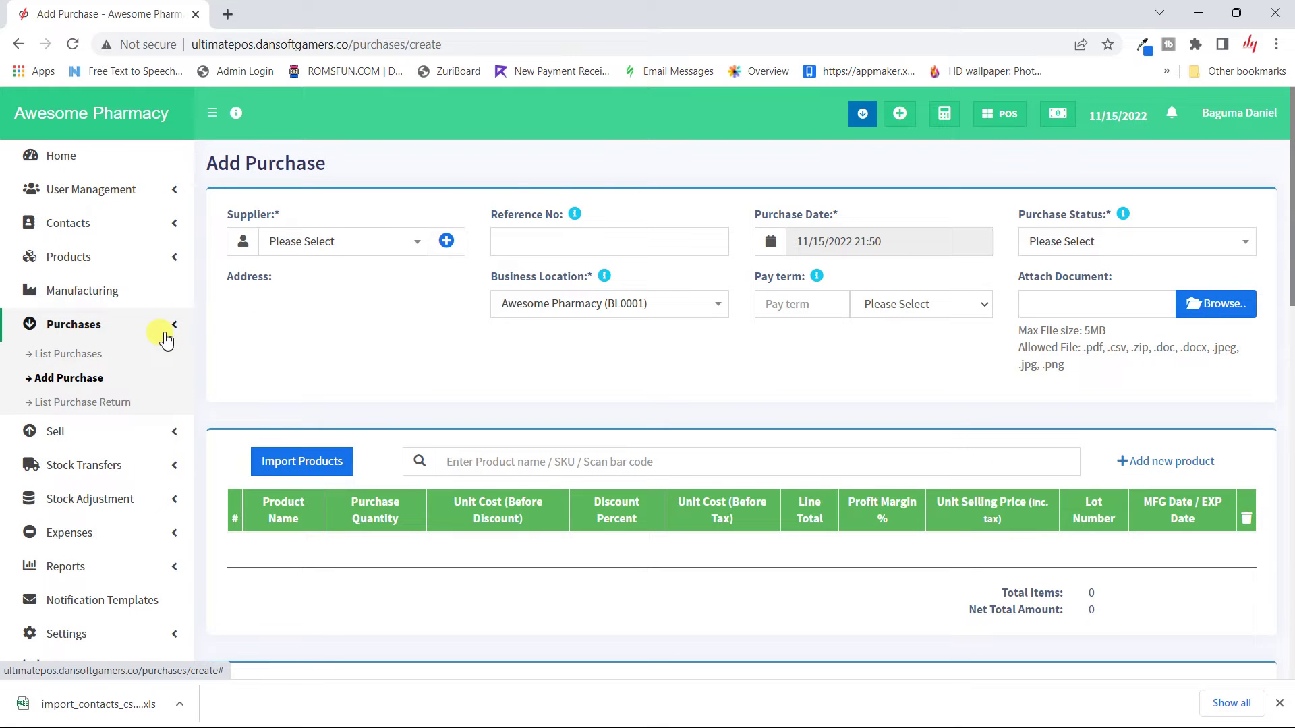
{"action": "left_click", "coordinate": [95, 224]}
{"action": "left_click", "coordinate": [72, 257]}
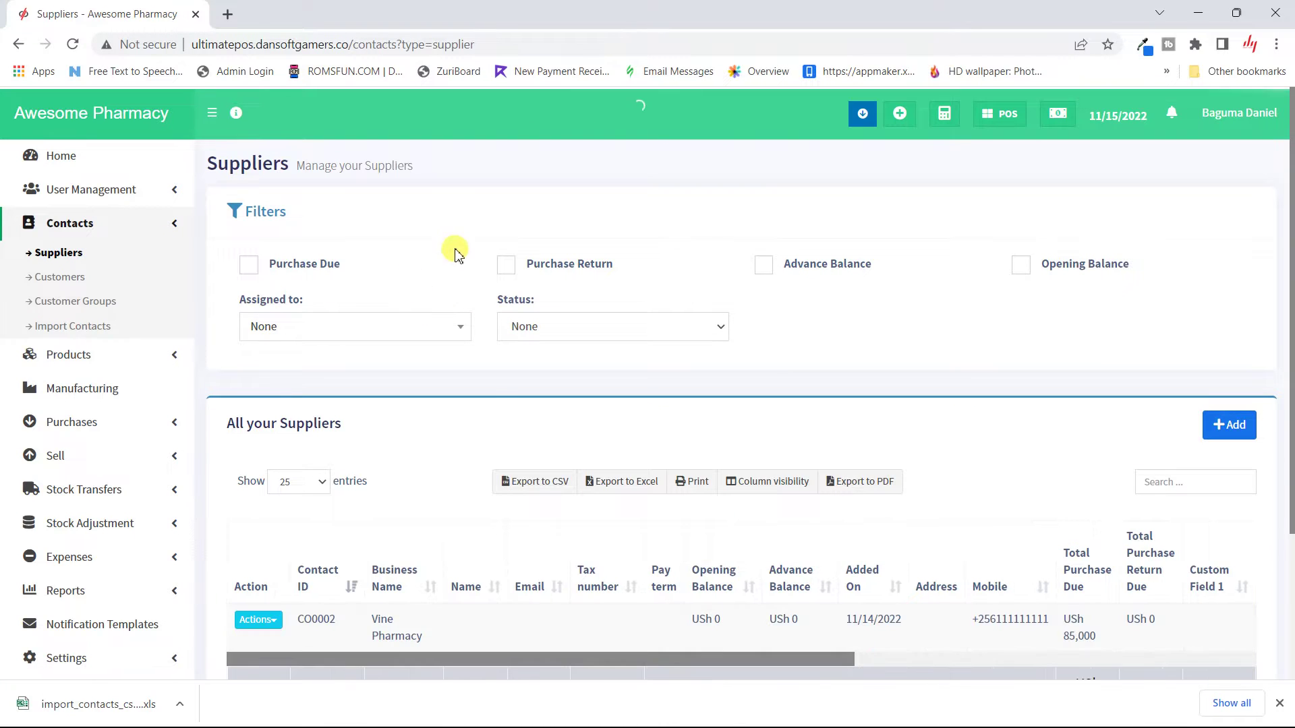
Step: Start a blank new supplier contact from the Suppliers page's + Add button
{"action": "scroll", "coordinate": [505, 471], "scroll_direction": "down", "scroll_amount": 3}
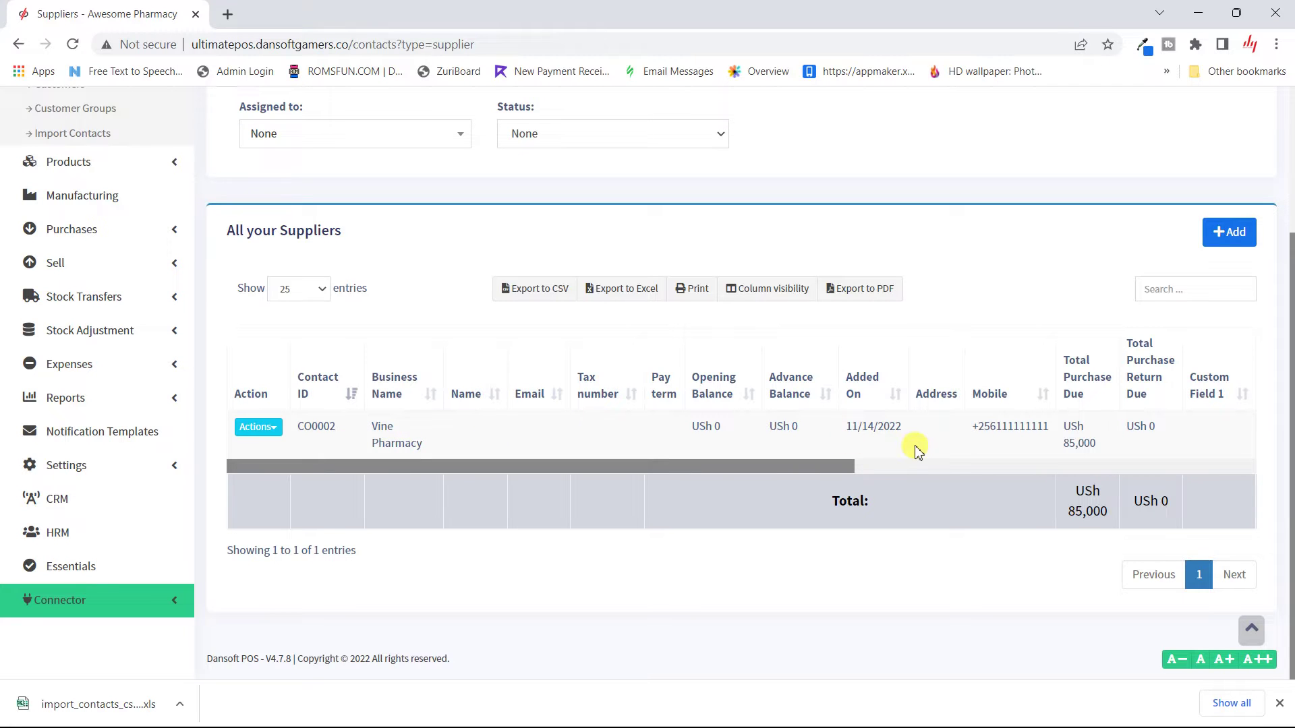
{"action": "left_click", "coordinate": [1231, 232]}
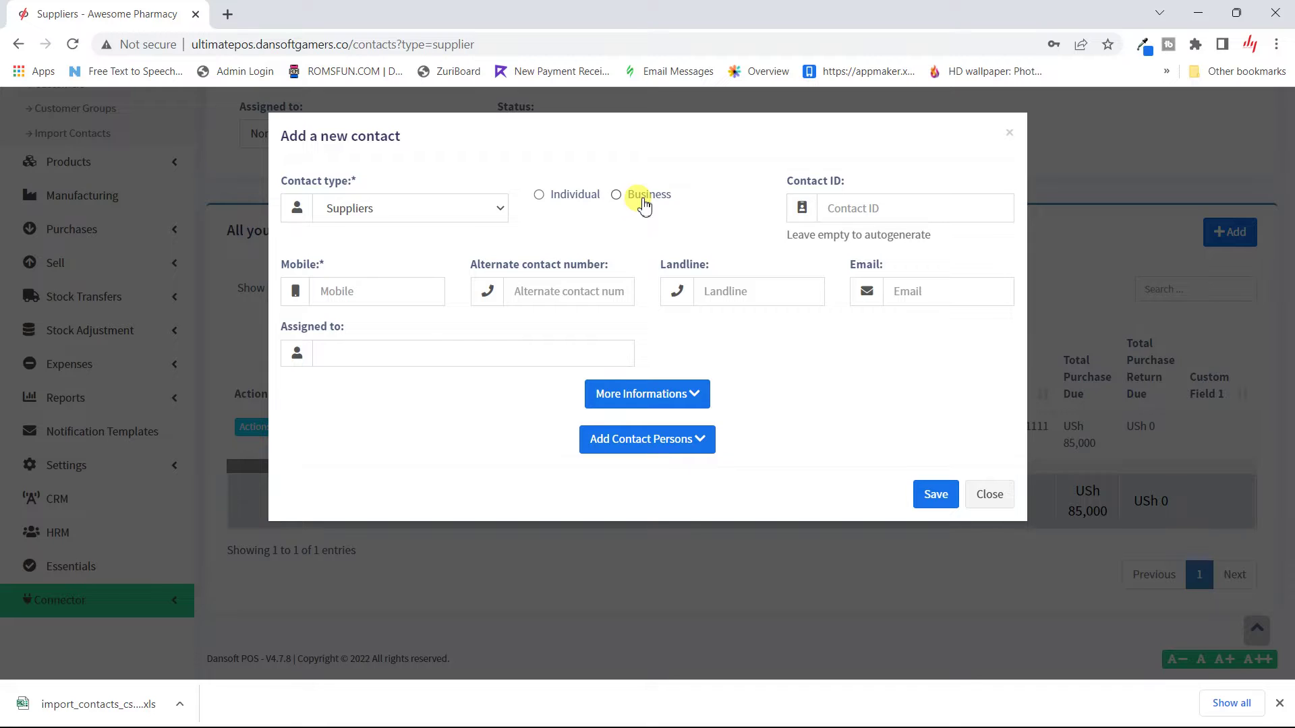
Step: Make the supplier an individual with prefix Mr and enter the contact's first and last name
{"action": "left_click", "coordinate": [572, 202]}
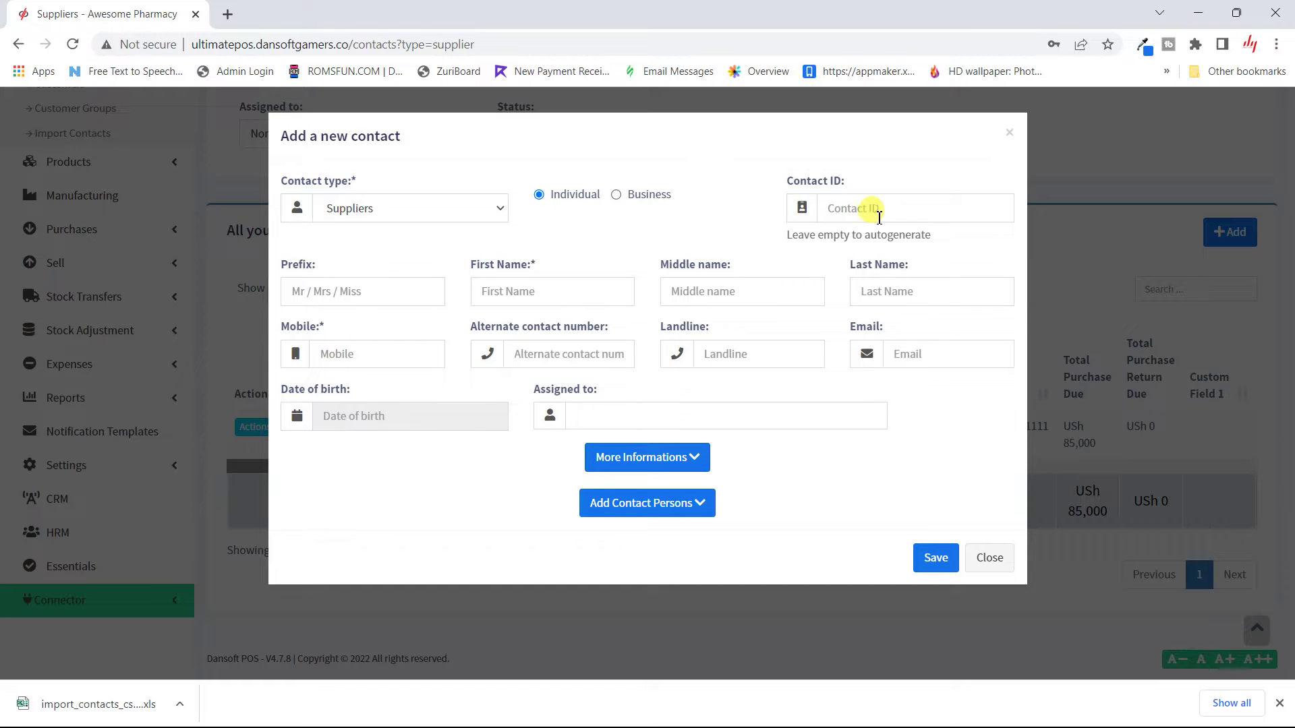
{"action": "left_click", "coordinate": [396, 294]}
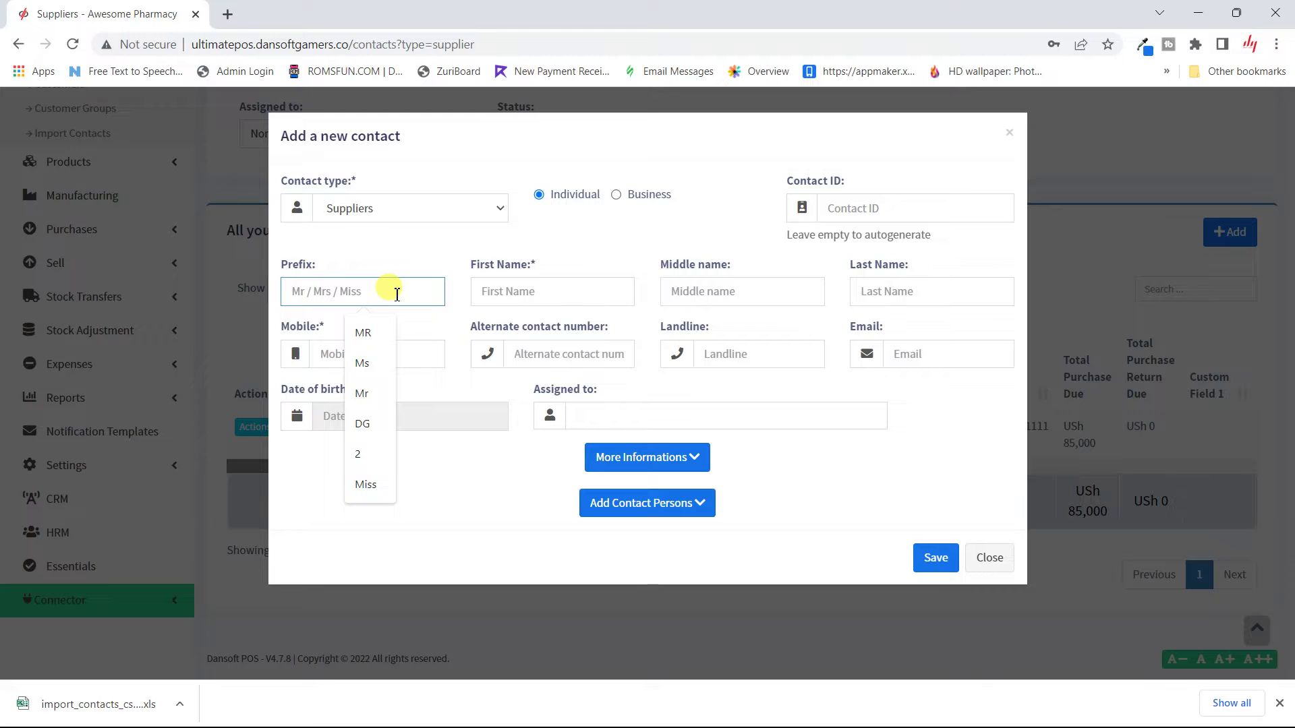
{"action": "type", "text": "mr"}
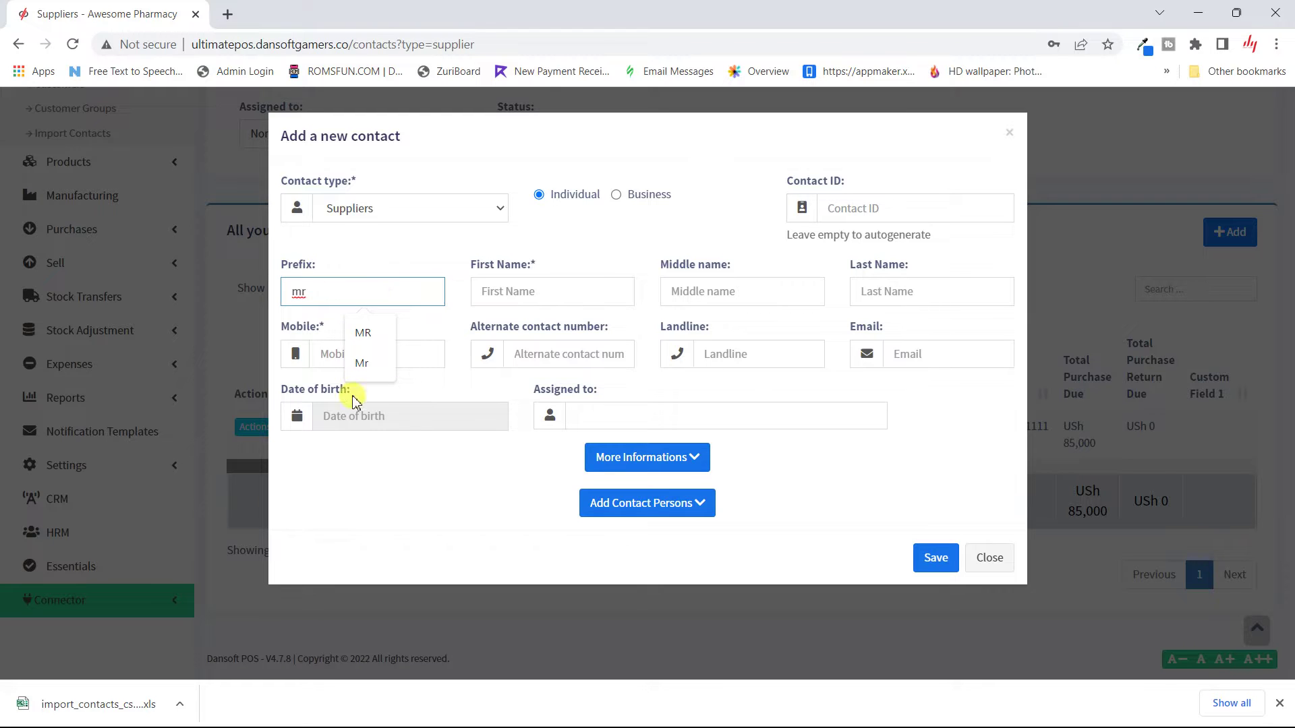
{"action": "left_click", "coordinate": [370, 364]}
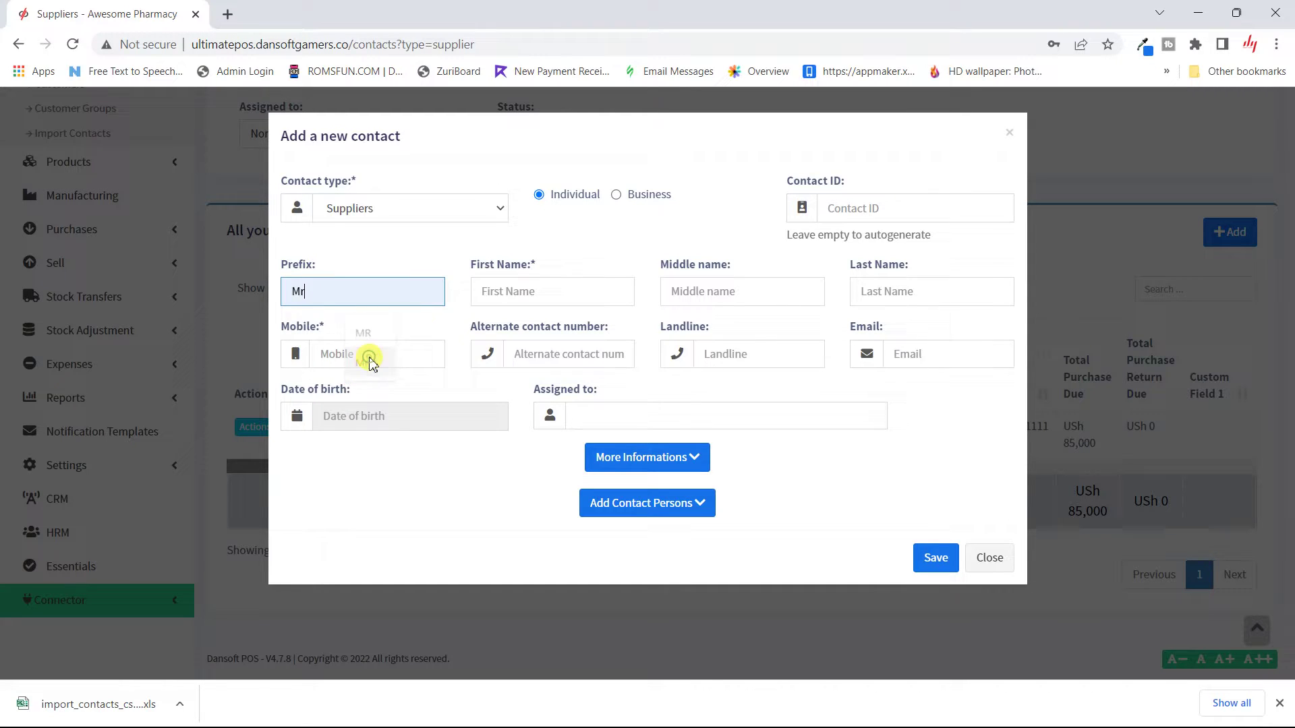
{"action": "left_click", "coordinate": [524, 290]}
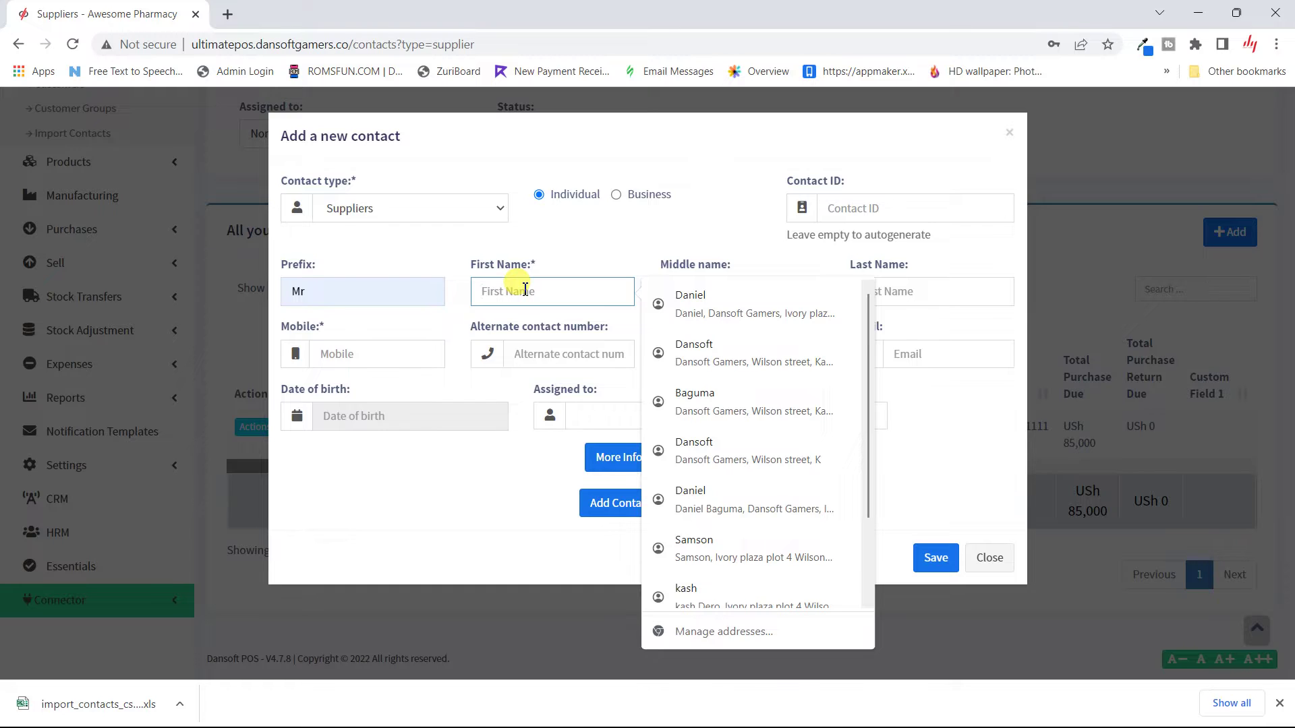
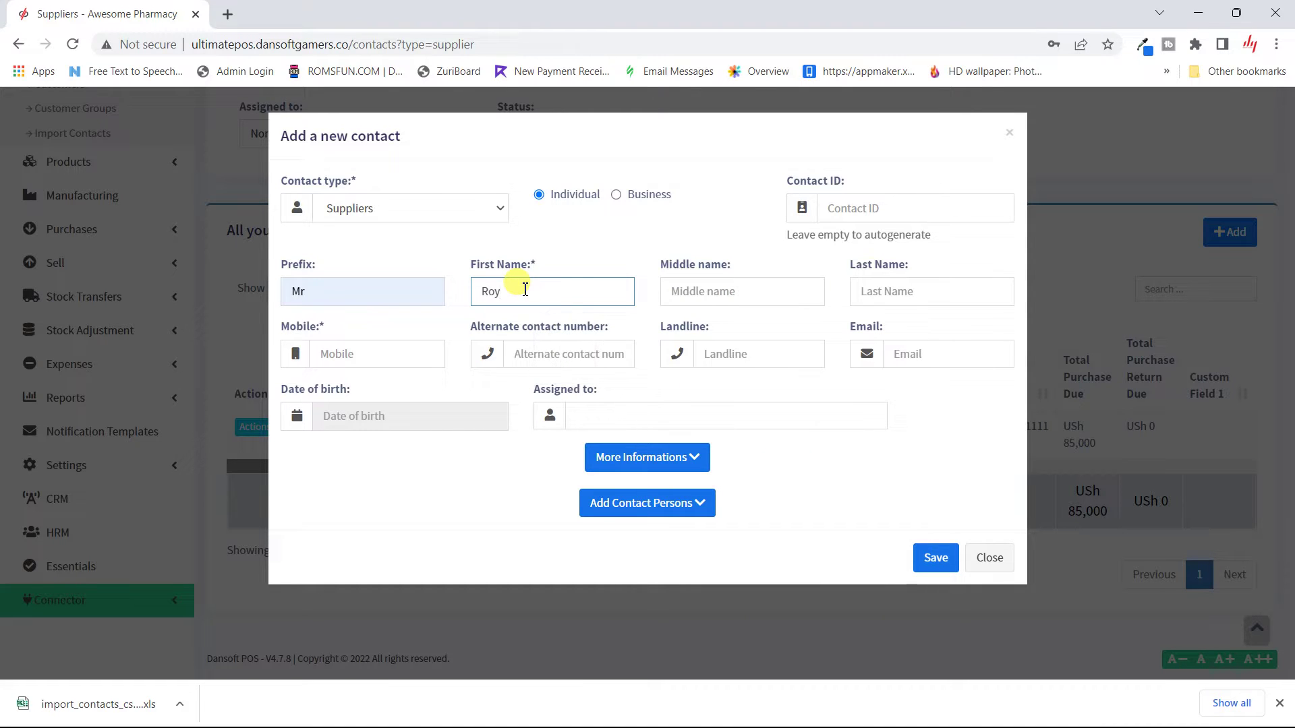
{"action": "left_click", "coordinate": [876, 300]}
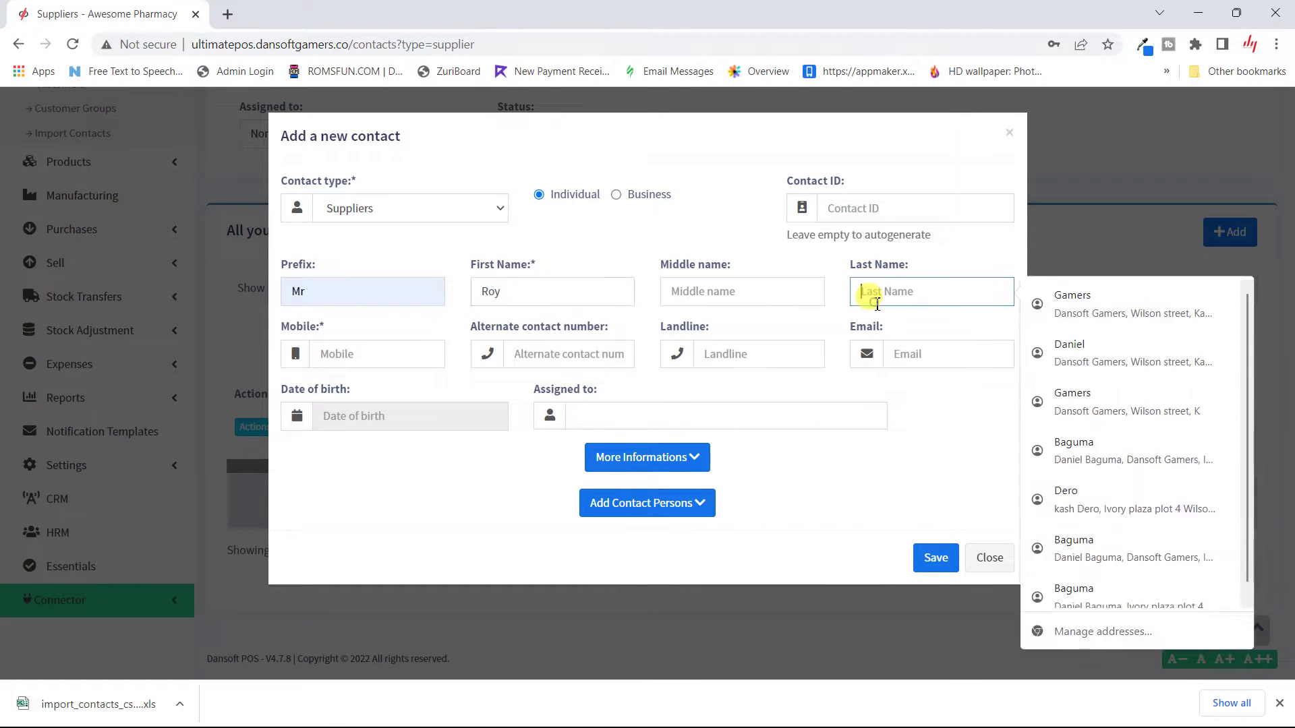
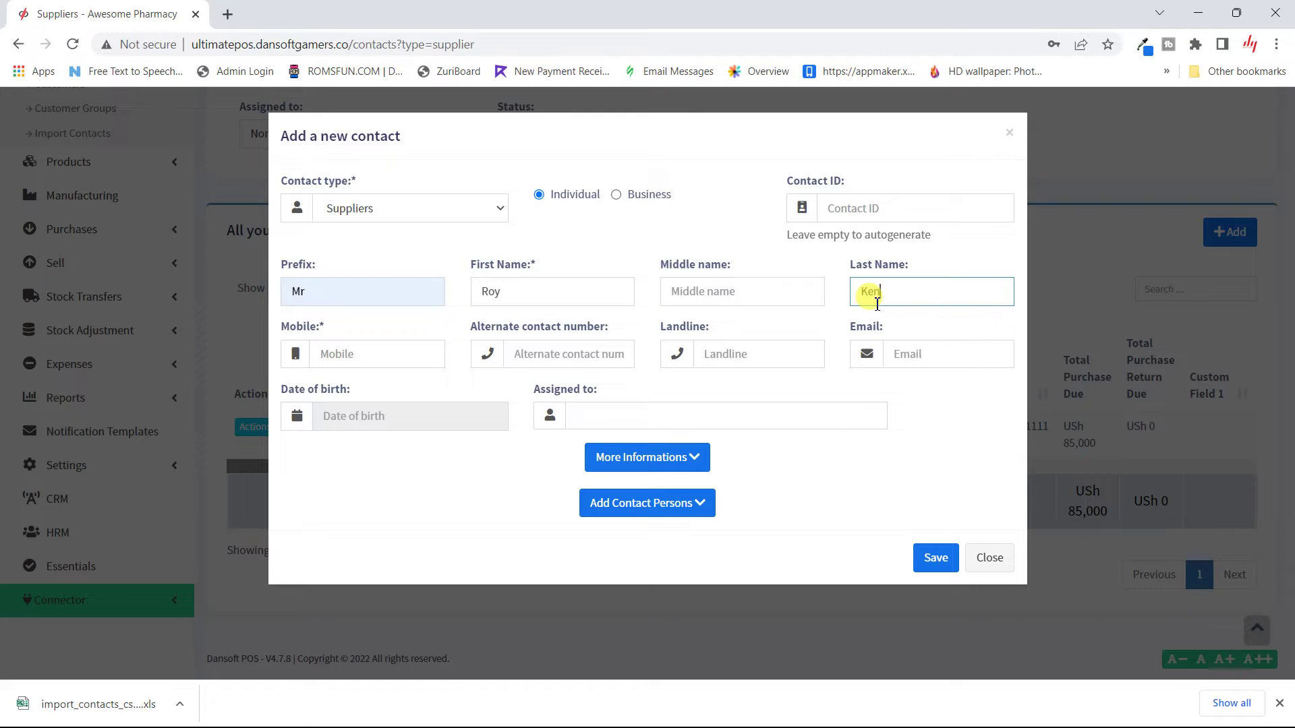
{"action": "left_click", "coordinate": [739, 330]}
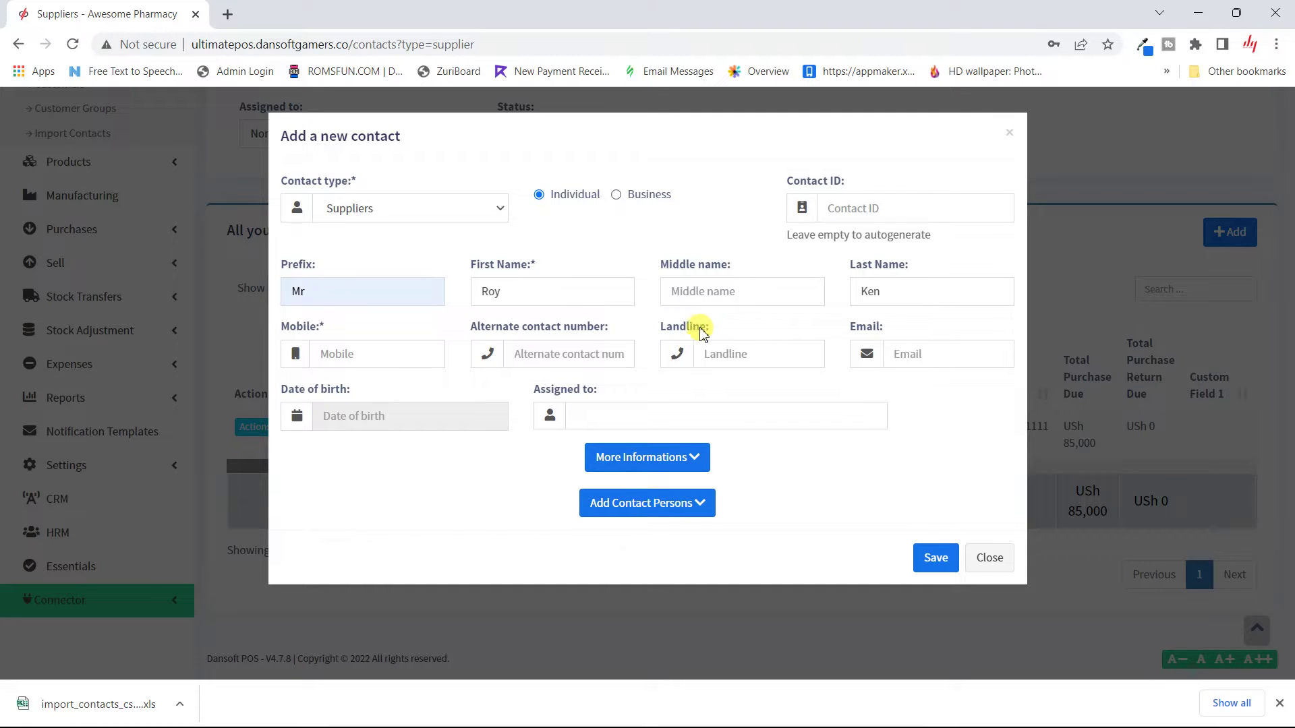
Step: Enter the contact's mobile number and assign the supplier to exactly one staff member
{"action": "left_click", "coordinate": [348, 353]}
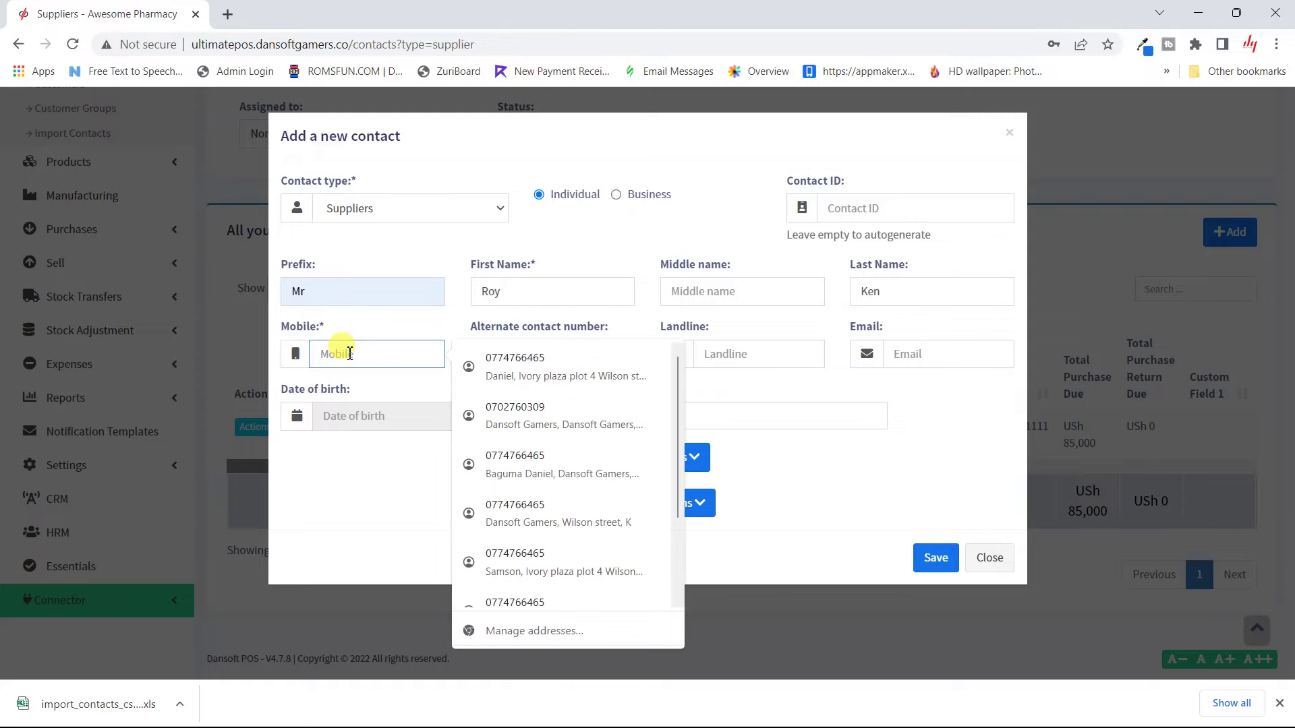
{"action": "type", "text": "0722222222"}
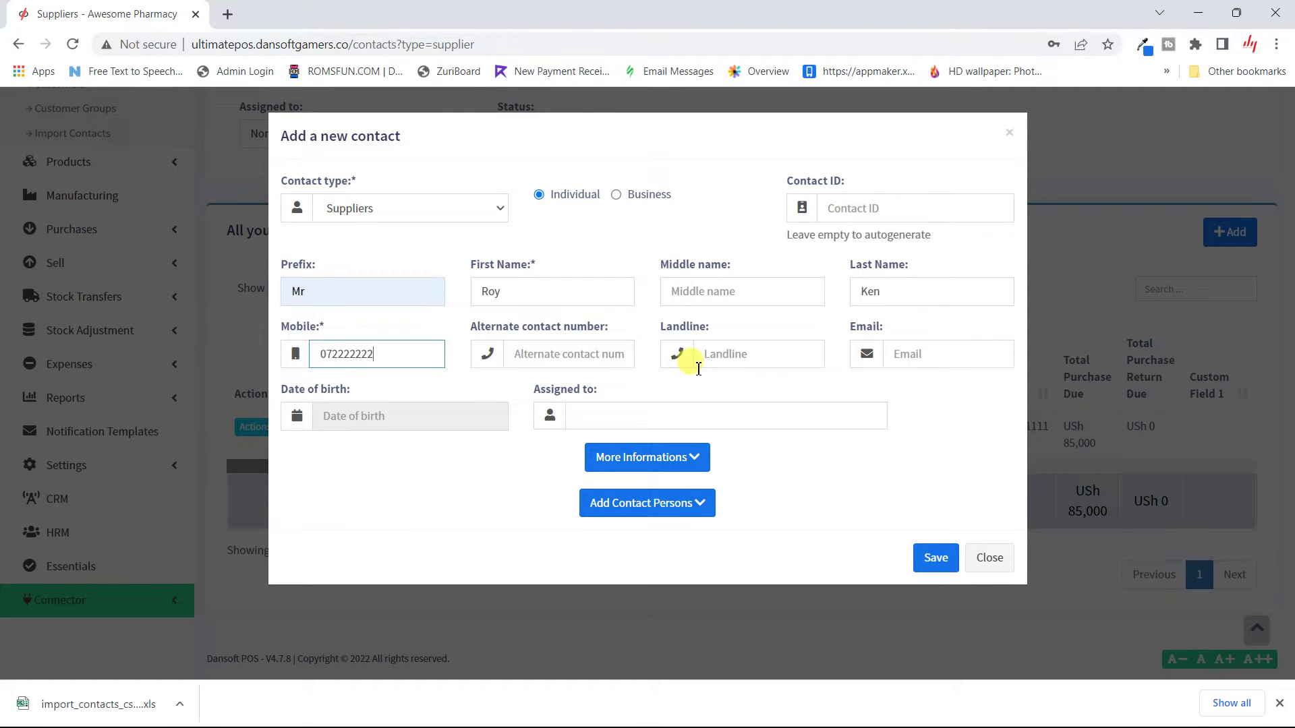
{"action": "left_click", "coordinate": [616, 420]}
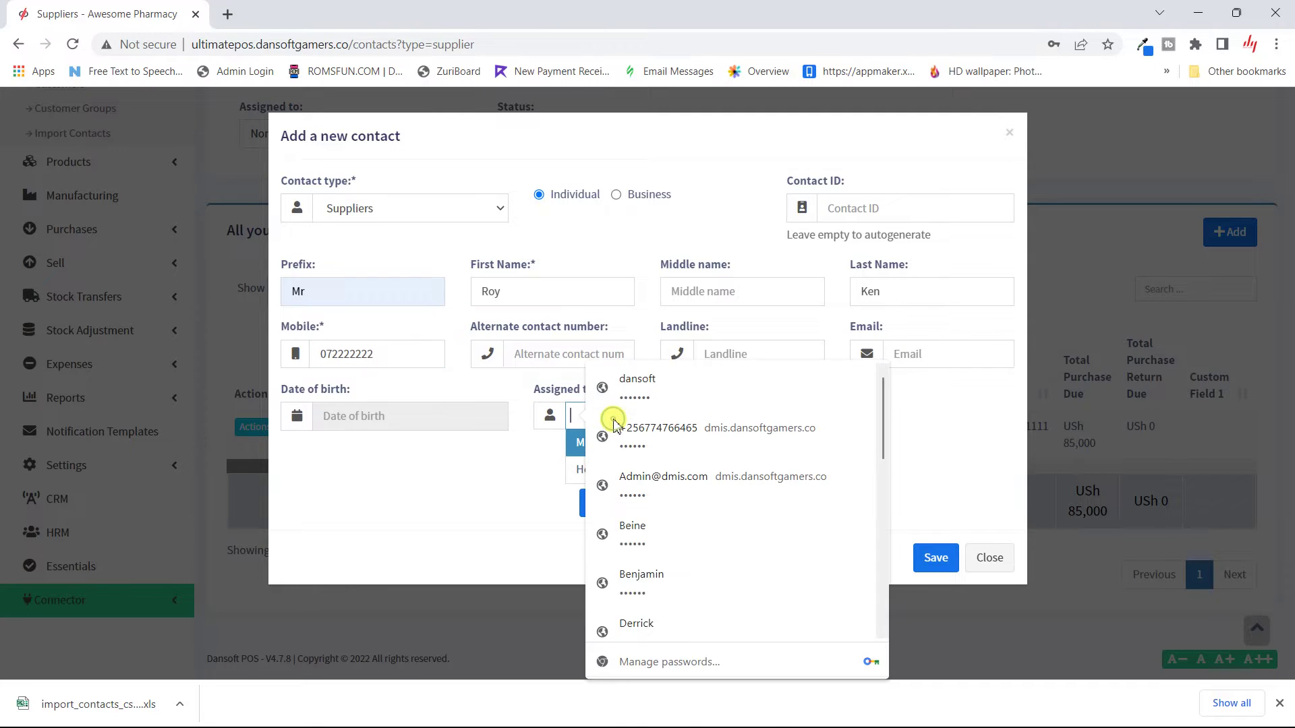
{"action": "left_click", "coordinate": [575, 441]}
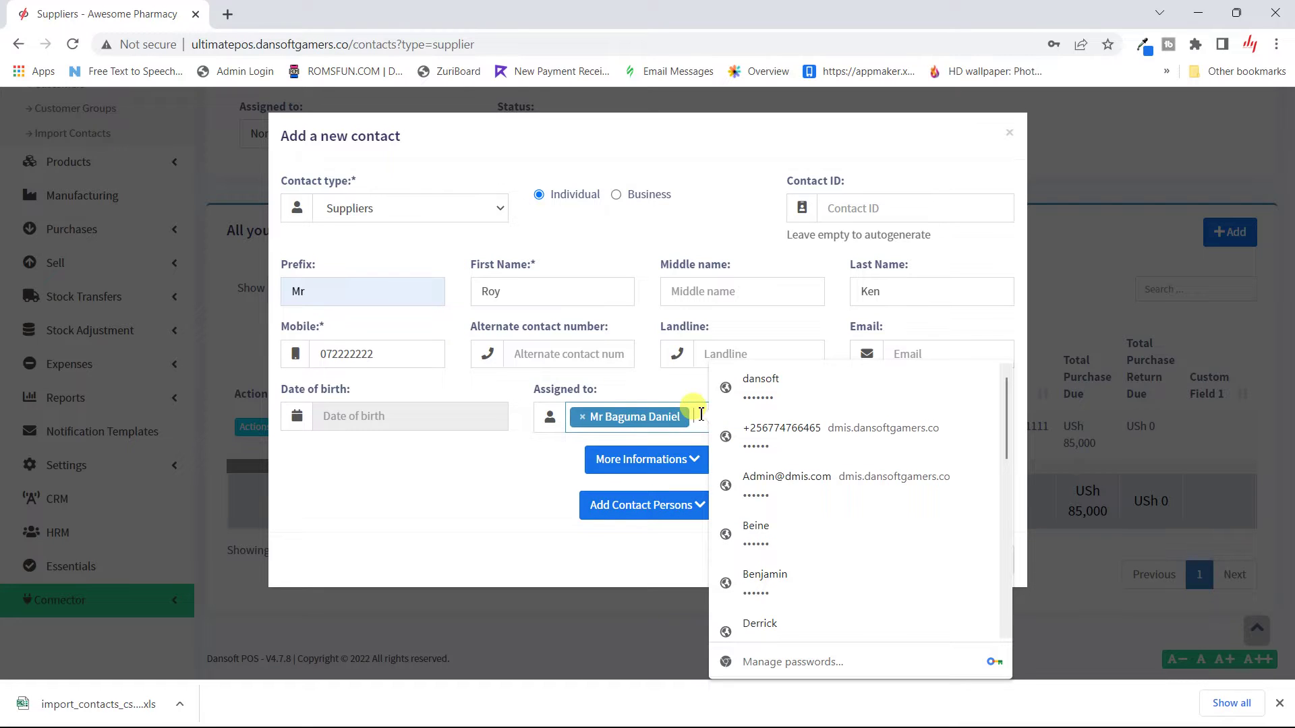
{"action": "left_click", "coordinate": [701, 414]}
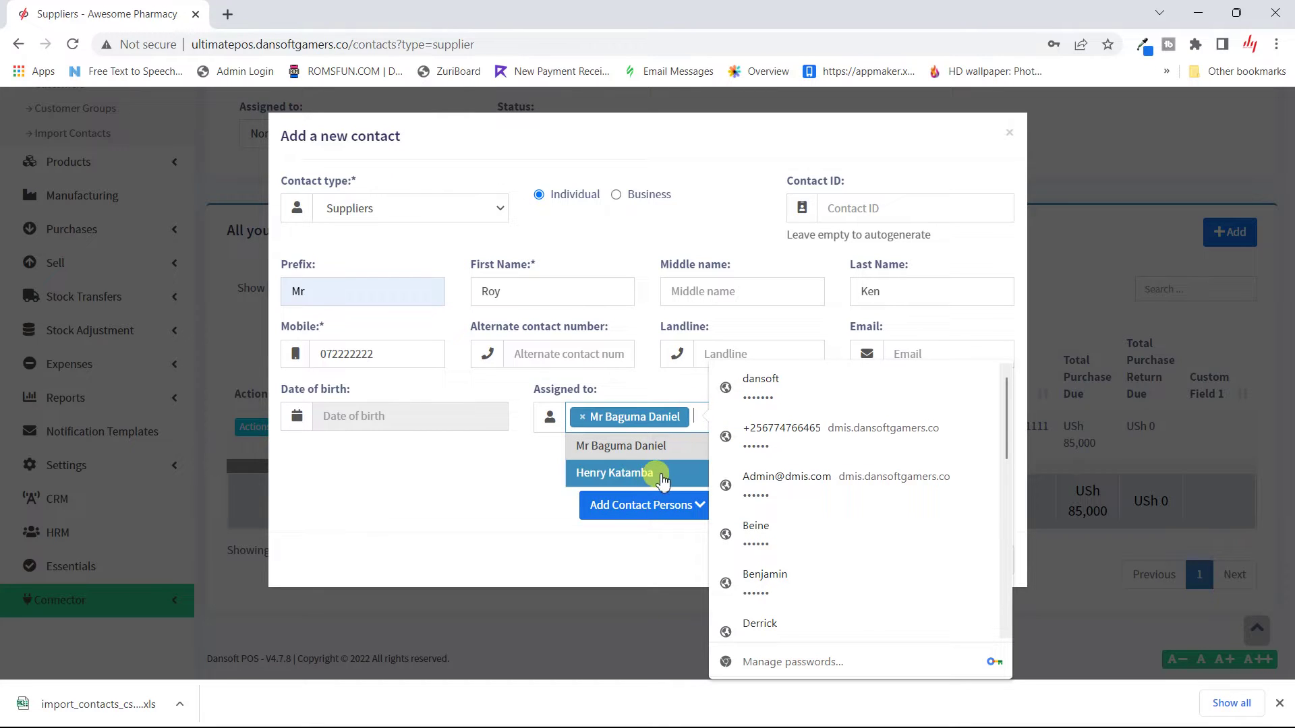
{"action": "left_click", "coordinate": [657, 477]}
{"action": "left_click", "coordinate": [807, 458]}
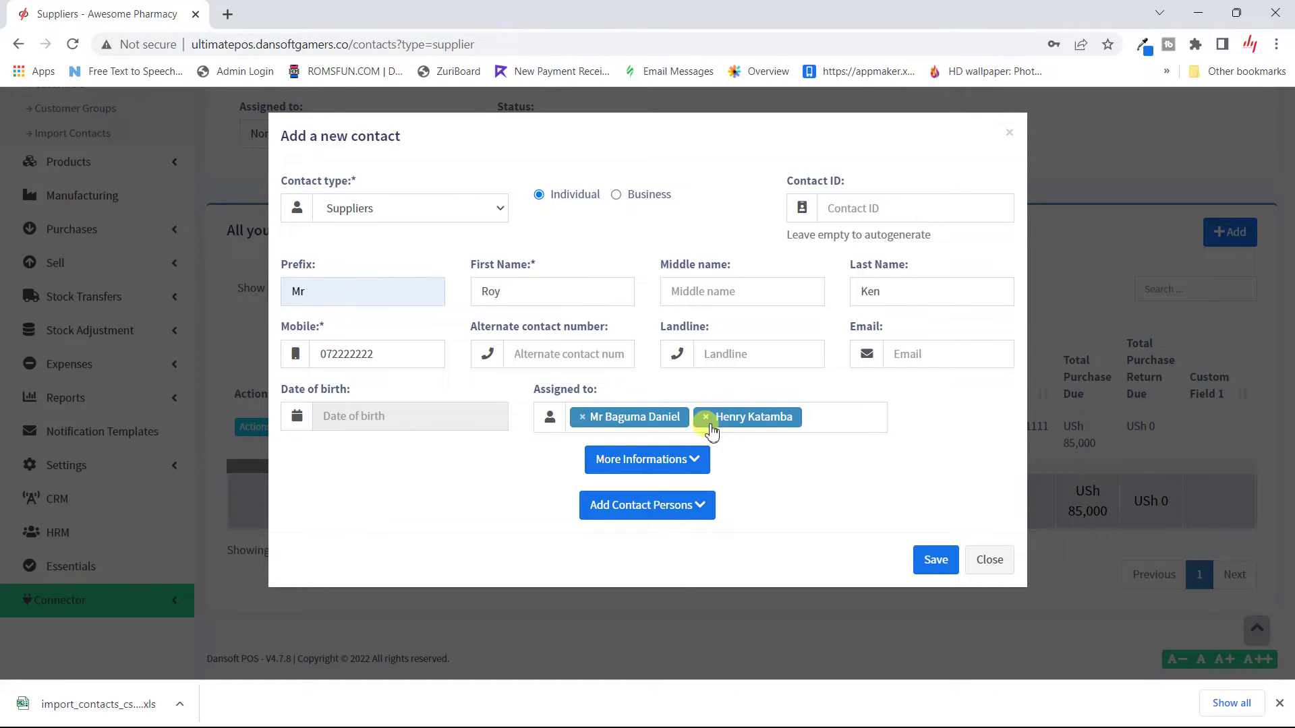
{"action": "left_click", "coordinate": [709, 425]}
{"action": "left_click", "coordinate": [709, 425]}
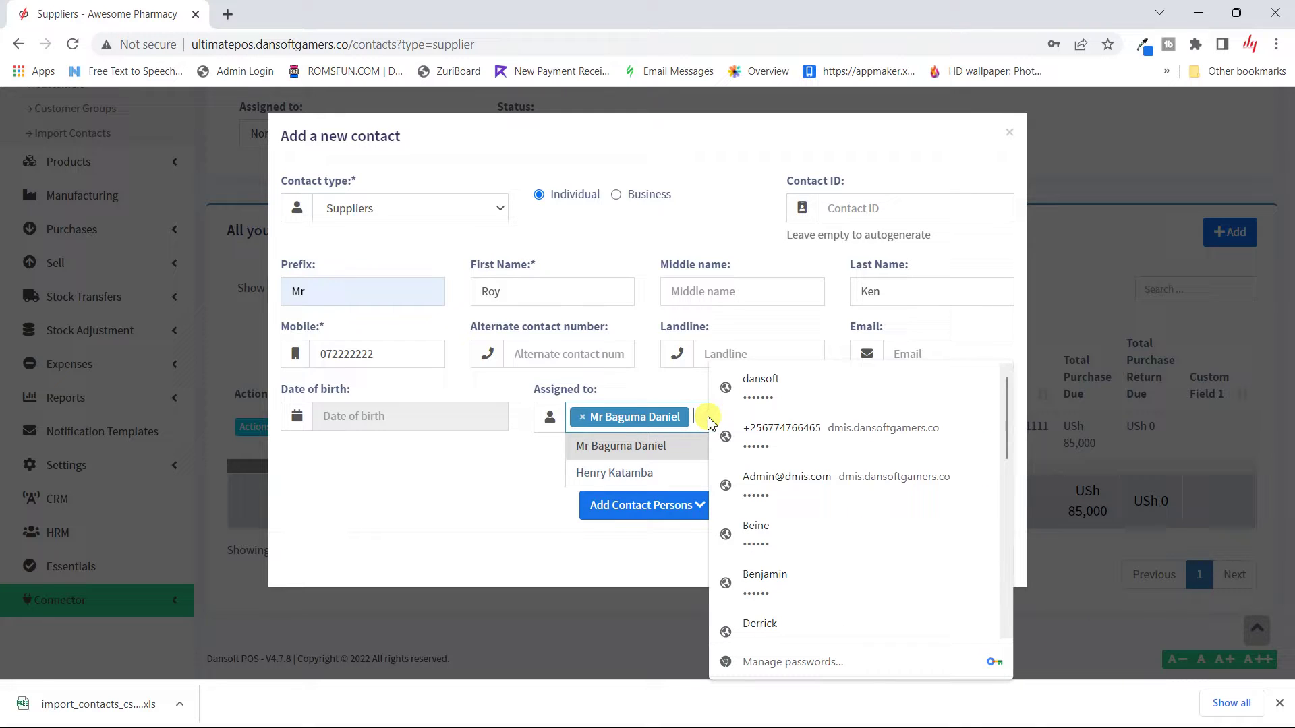
{"action": "left_click", "coordinate": [484, 465]}
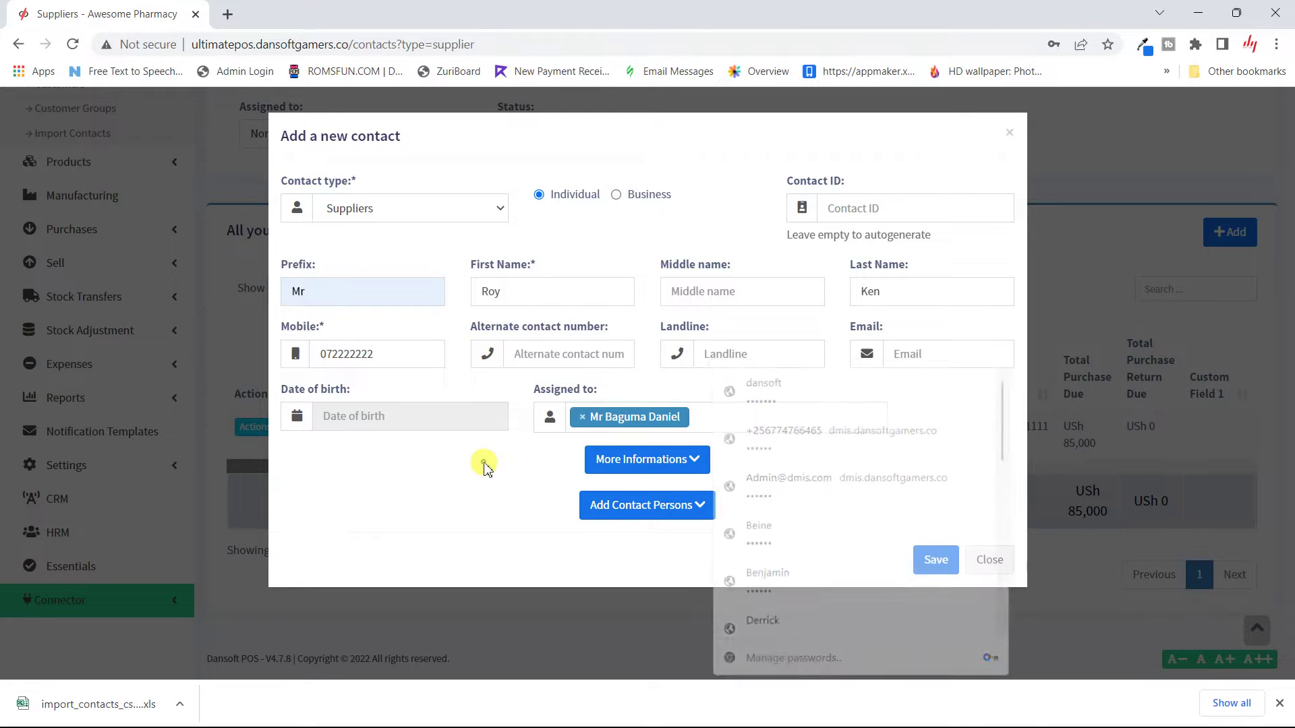
Step: Expand More Informations and review tax number, opening balance 0, pay term, address and custom fields
{"action": "left_click", "coordinate": [641, 462]}
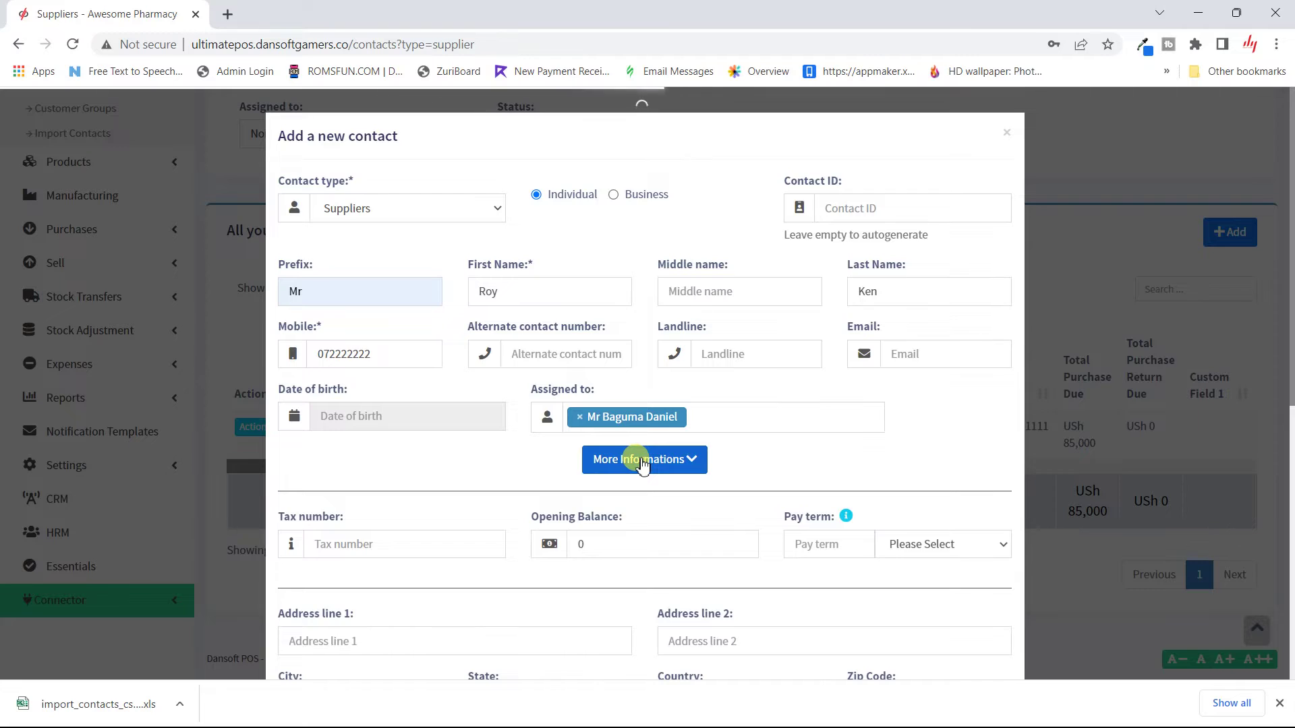
{"action": "scroll", "coordinate": [642, 462], "scroll_direction": "down", "scroll_amount": 8}
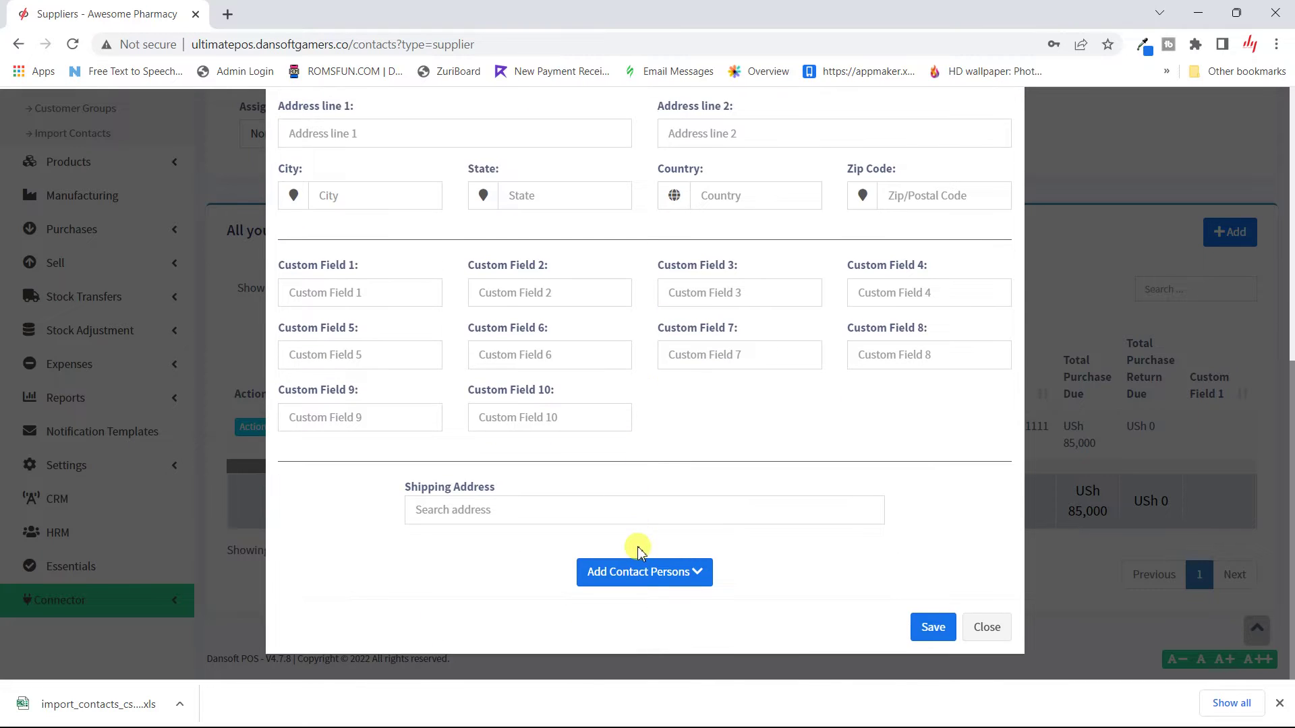
{"action": "scroll", "coordinate": [637, 539], "scroll_direction": "up", "scroll_amount": 4}
{"action": "scroll", "coordinate": [637, 546], "scroll_direction": "down", "scroll_amount": 3}
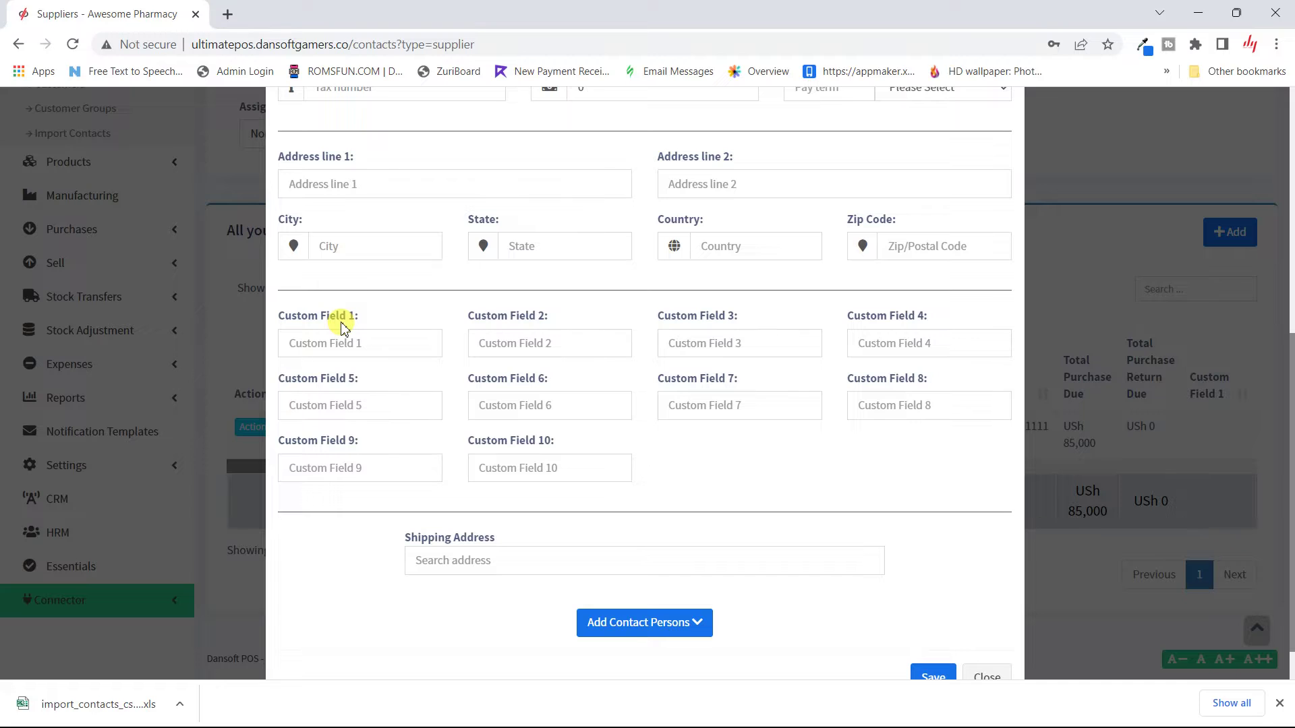
{"action": "scroll", "coordinate": [341, 327], "scroll_direction": "up", "scroll_amount": 2}
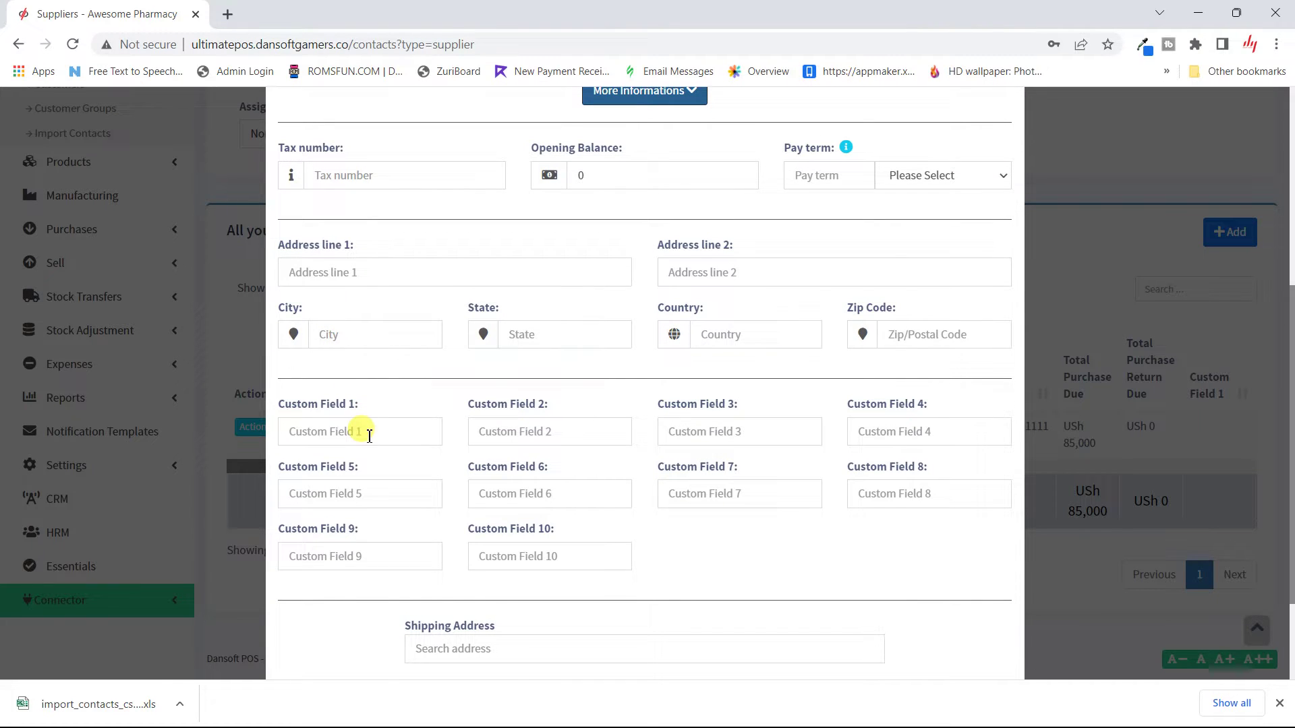
{"action": "scroll", "coordinate": [368, 432], "scroll_direction": "up", "scroll_amount": 2}
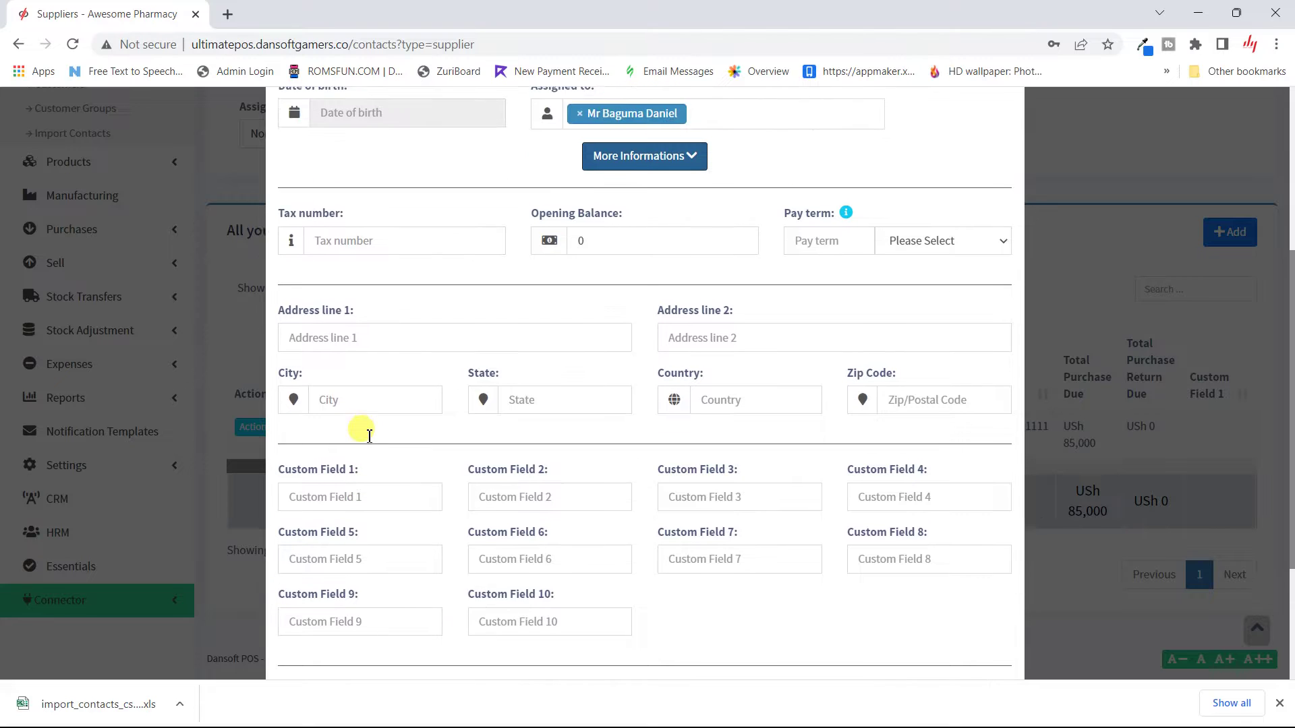
{"action": "scroll", "coordinate": [551, 330], "scroll_direction": "up", "scroll_amount": 1}
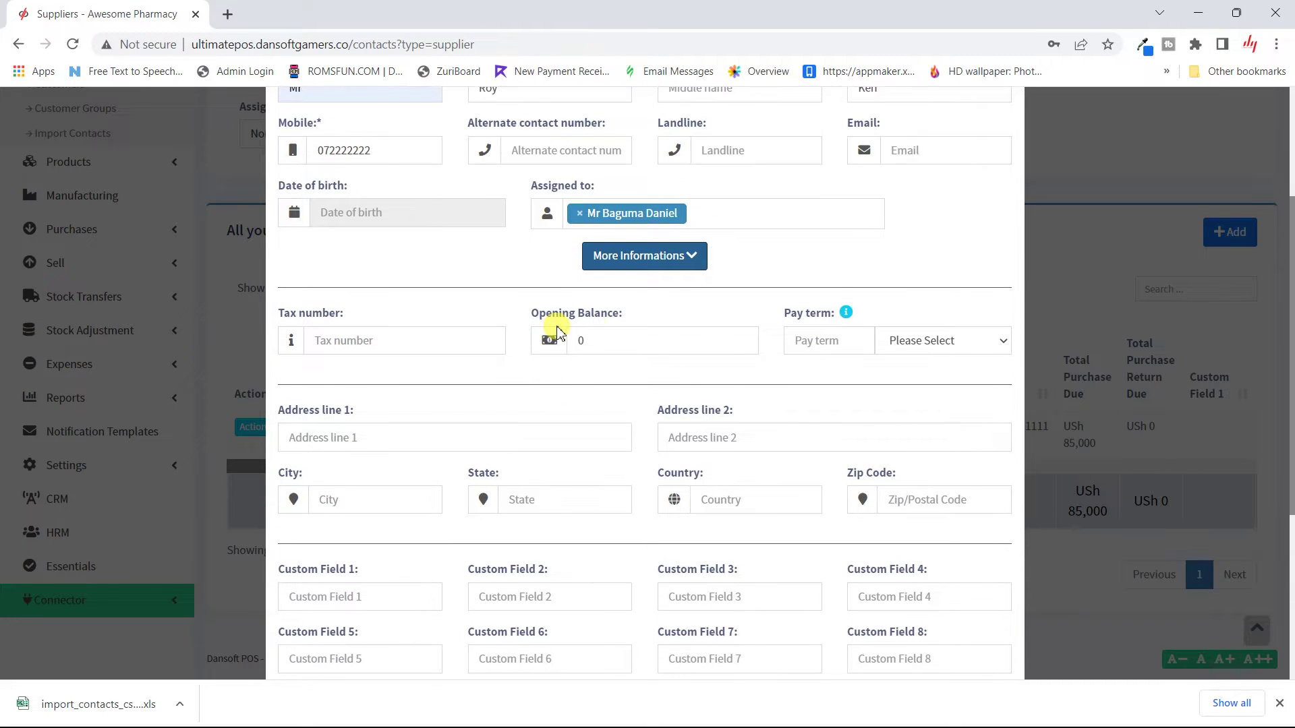
Step: Enter an opening balance of 1000000 and set the pay term unit to Months
{"action": "double_click", "coordinate": [680, 339]}
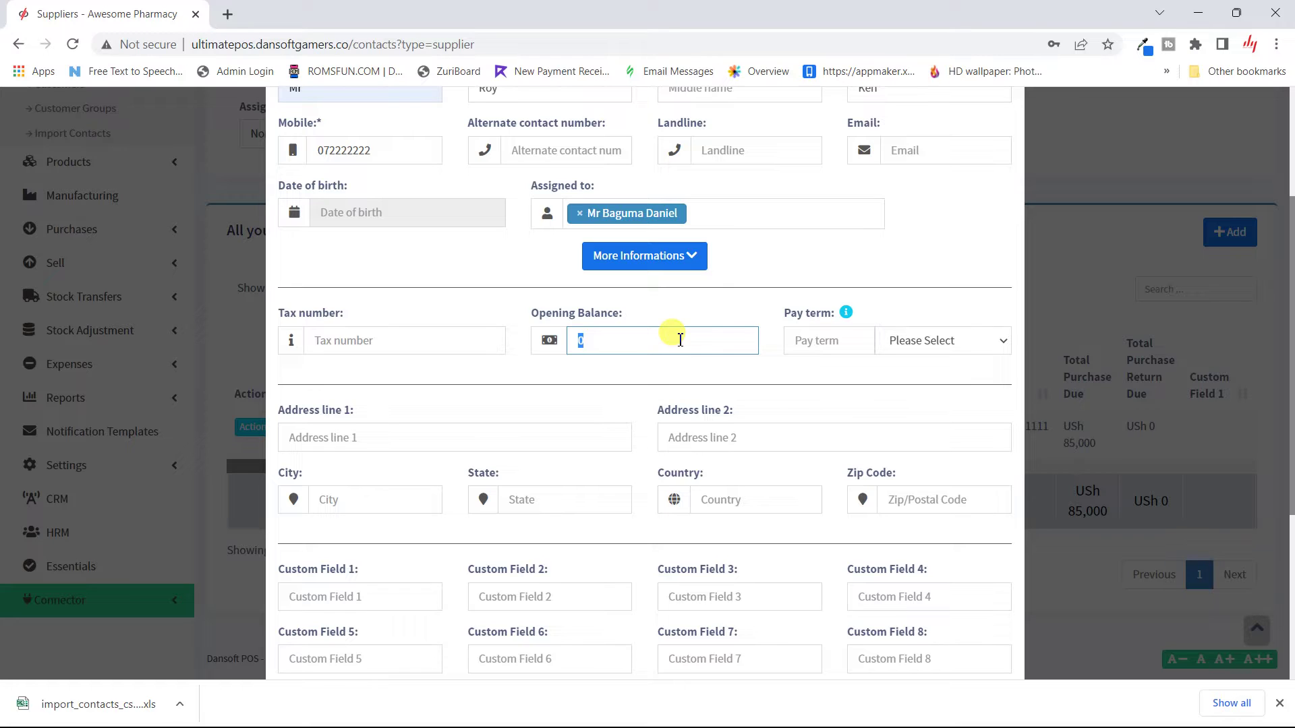
{"action": "type", "text": "1000000"}
{"action": "left_click", "coordinate": [734, 301]}
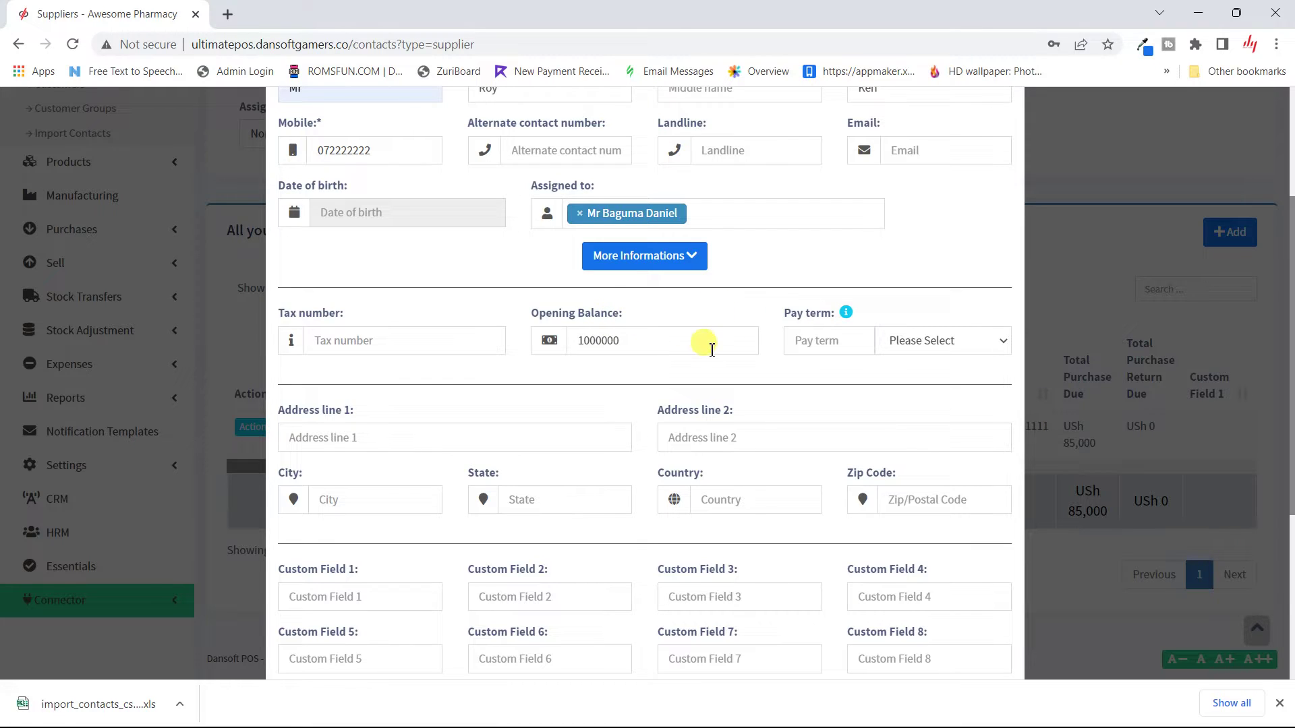
{"action": "left_click", "coordinate": [907, 341]}
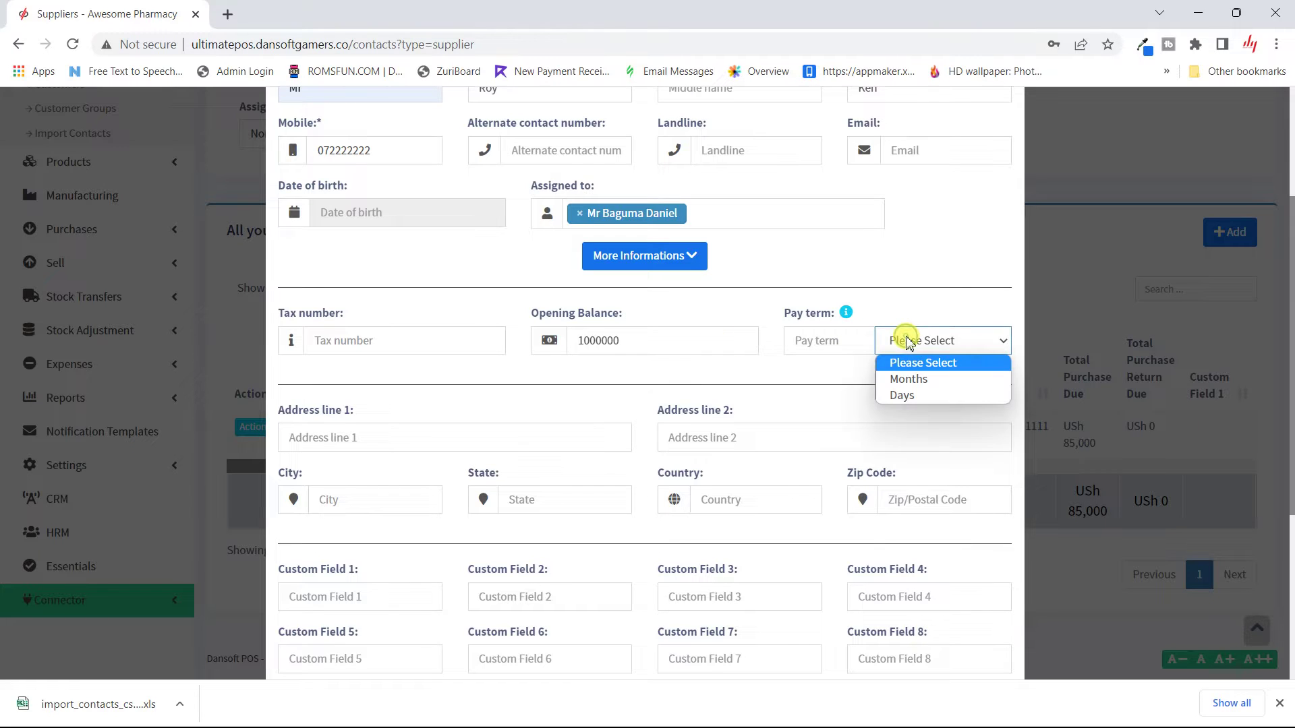
{"action": "left_click", "coordinate": [908, 380]}
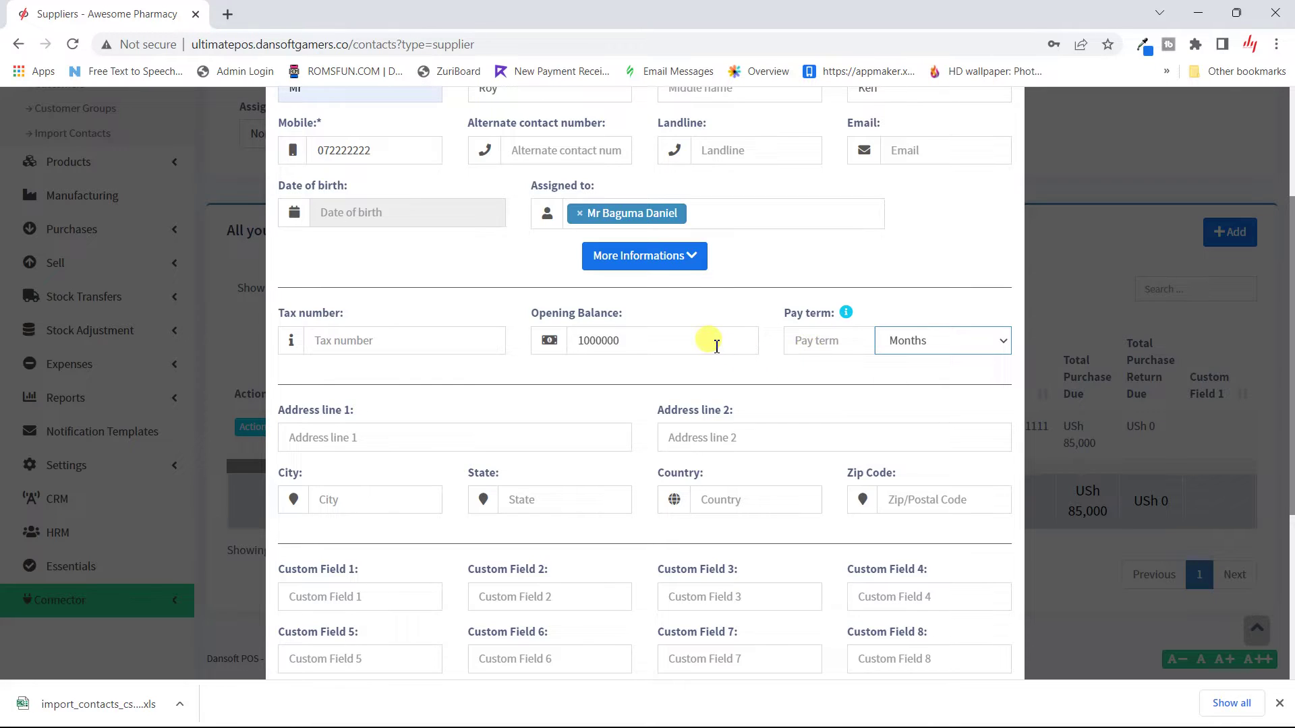
Step: Clear the opening balance and pay term again, then collapse the extra details section
{"action": "double_click", "coordinate": [716, 346]}
{"action": "key", "text": "BackSpace"}
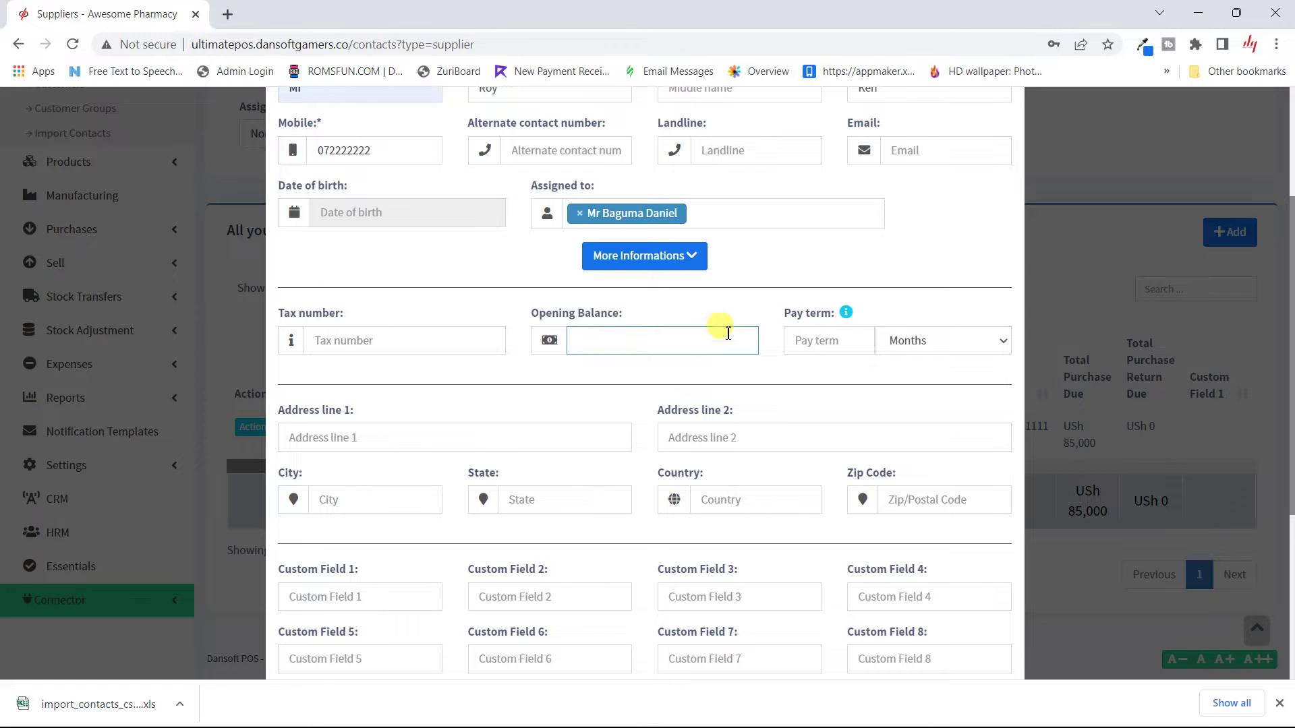
{"action": "left_click", "coordinate": [964, 229]}
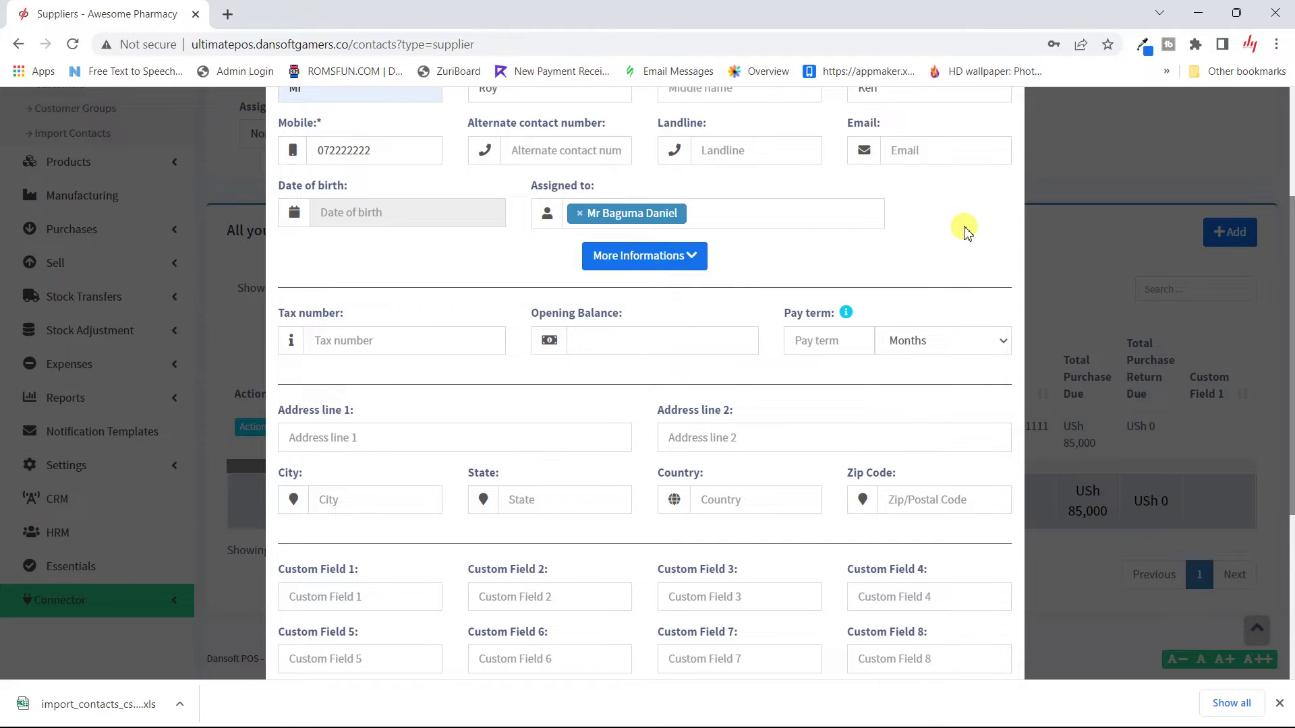
{"action": "left_click", "coordinate": [657, 351]}
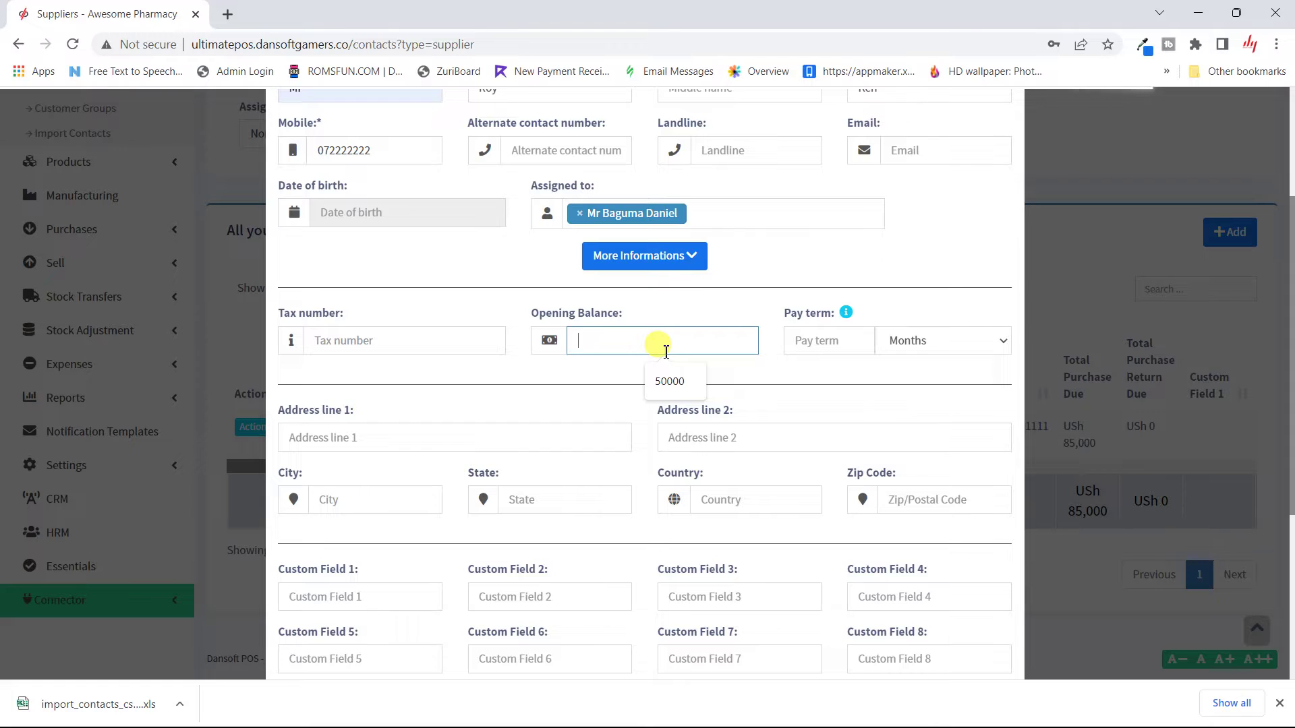
{"action": "left_click", "coordinate": [986, 343]}
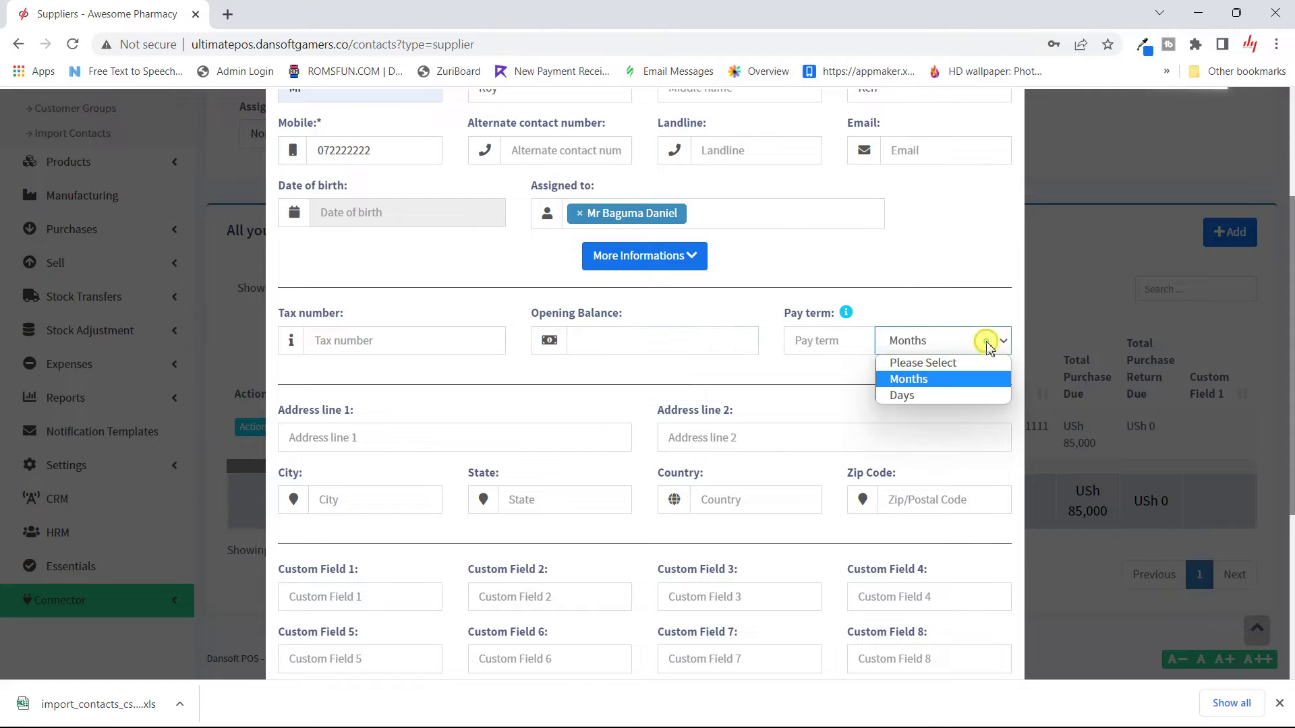
{"action": "left_click", "coordinate": [940, 363]}
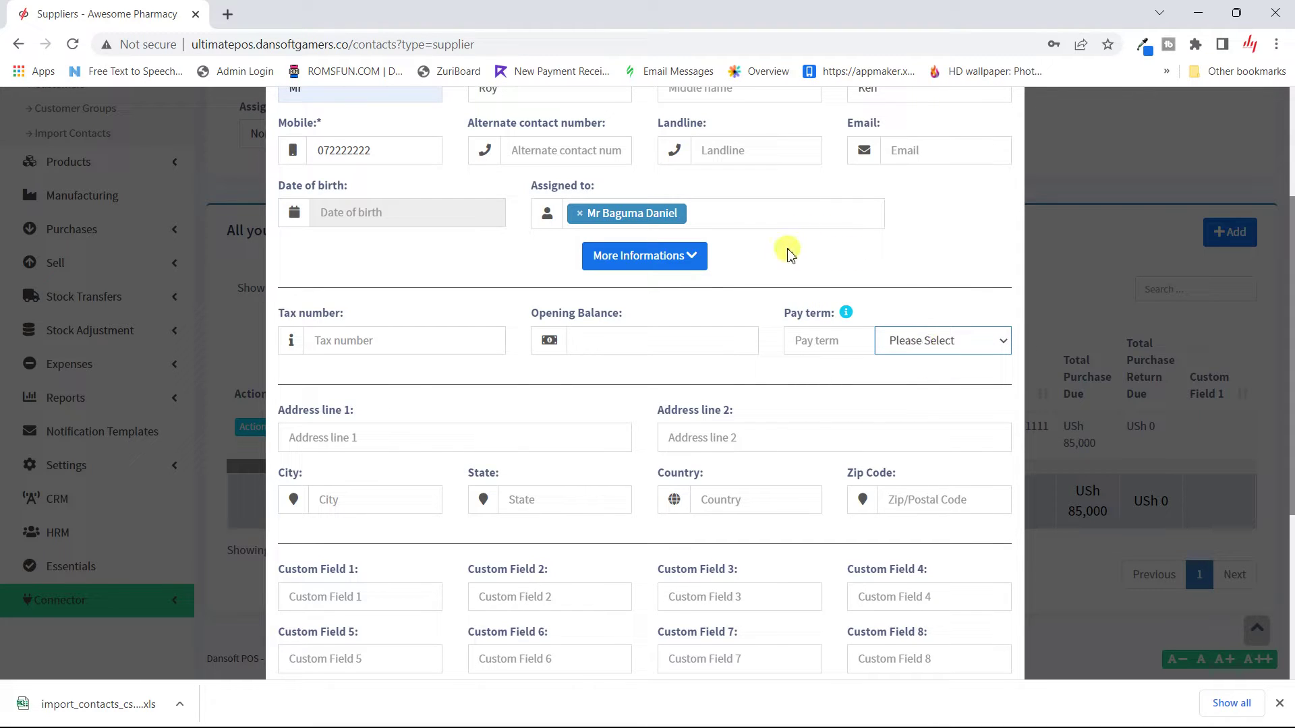
{"action": "left_click", "coordinate": [688, 255]}
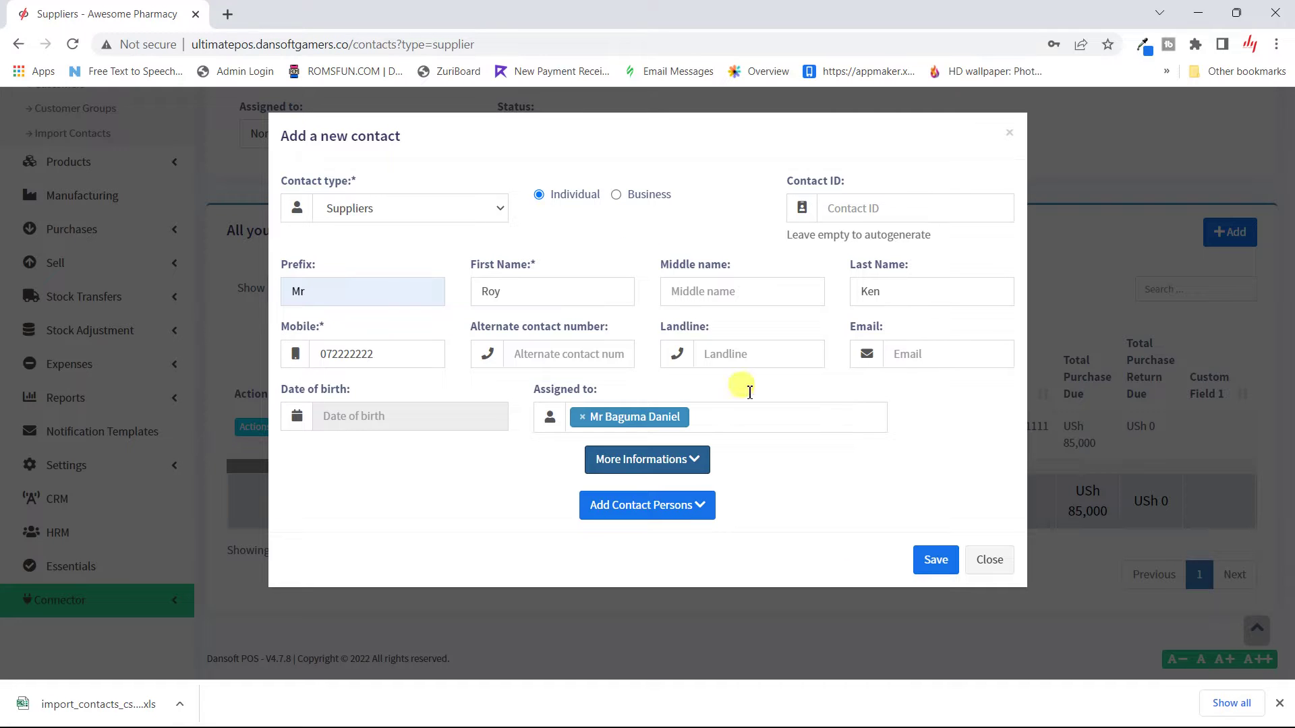
Step: Save the new individual supplier and return to the top of the Suppliers list
{"action": "left_click", "coordinate": [934, 563]}
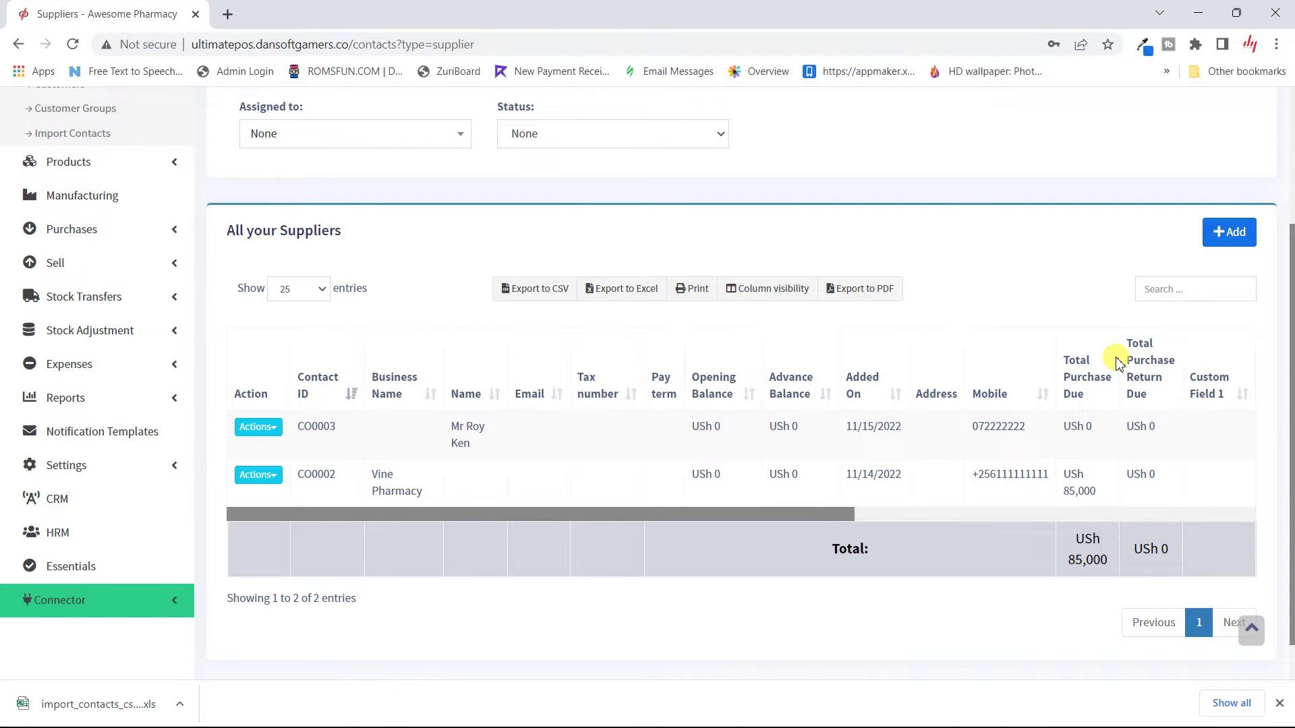
{"action": "scroll", "coordinate": [1119, 364], "scroll_direction": "up", "scroll_amount": 1}
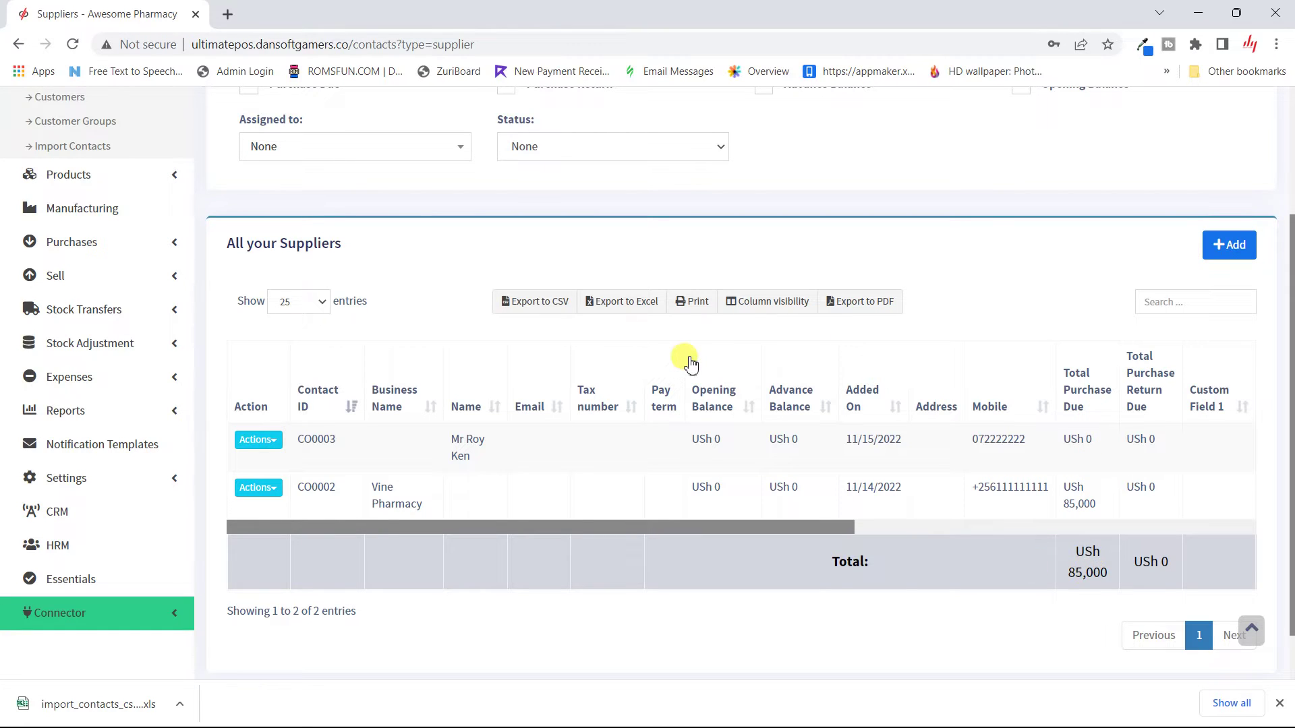
{"action": "scroll", "coordinate": [476, 420], "scroll_direction": "up", "scroll_amount": 3}
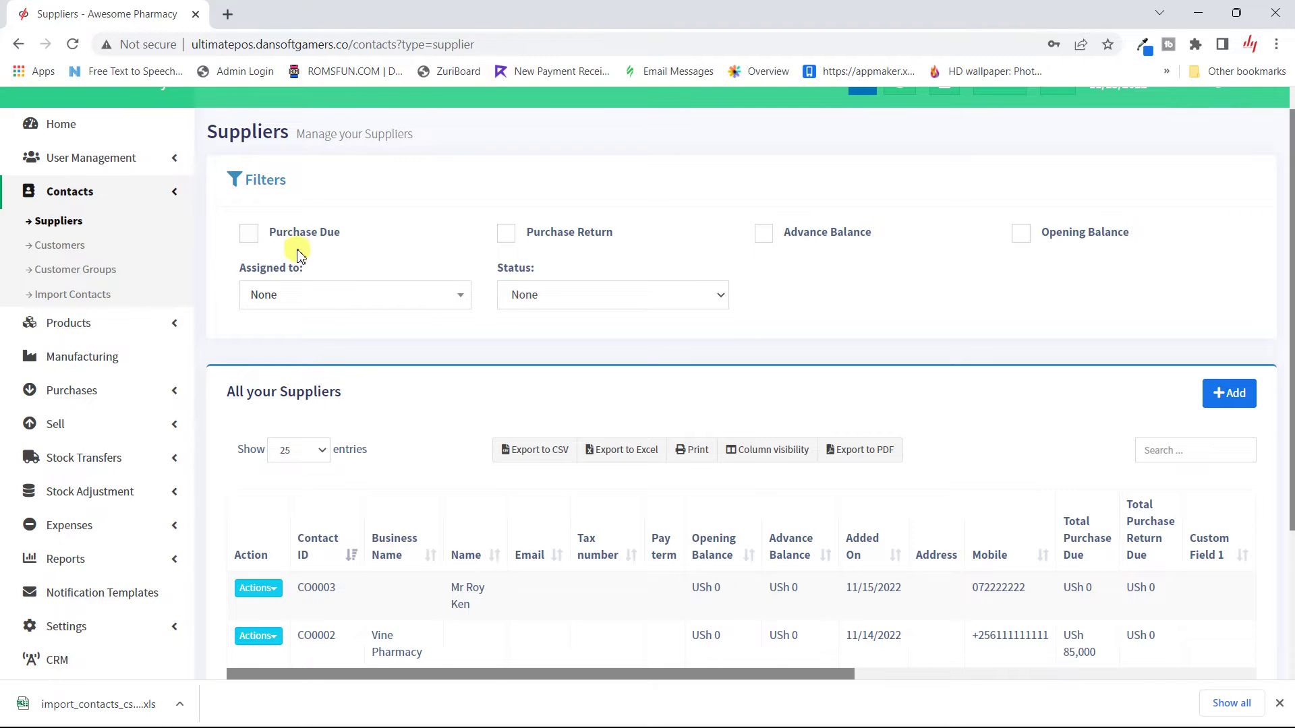
{"action": "left_click", "coordinate": [249, 235]}
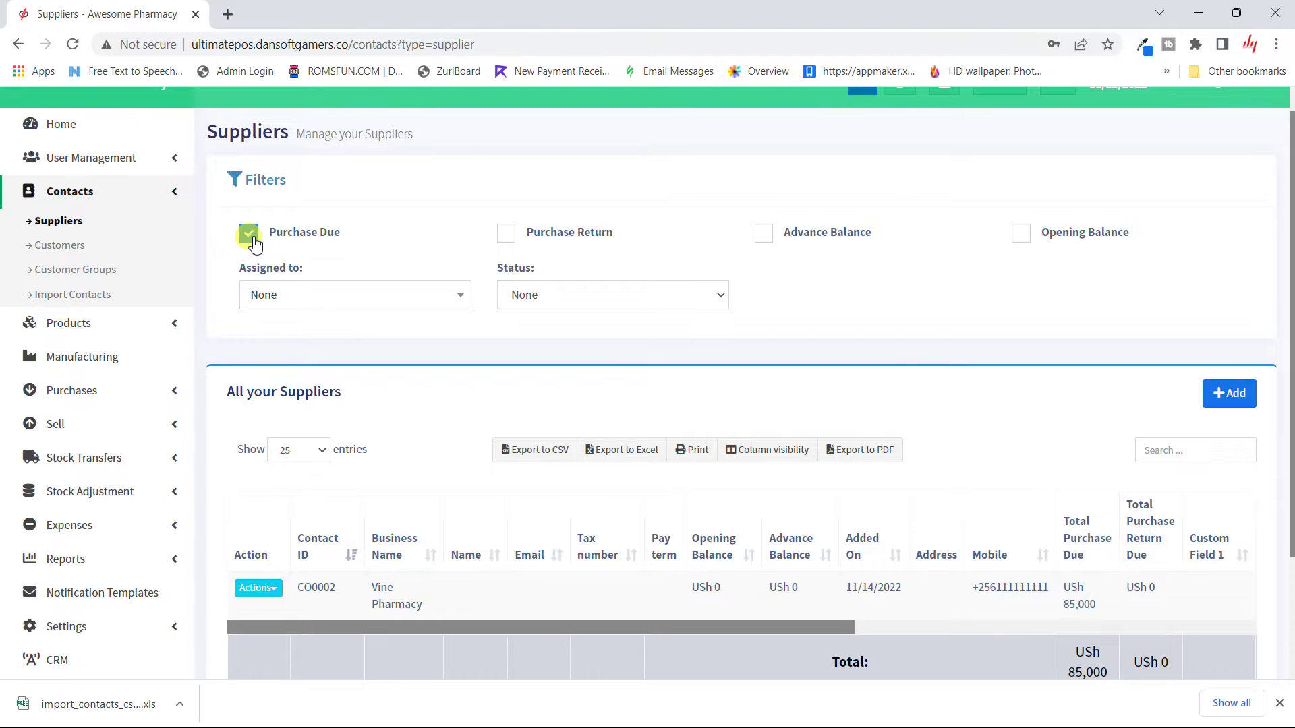
{"action": "left_click", "coordinate": [251, 236]}
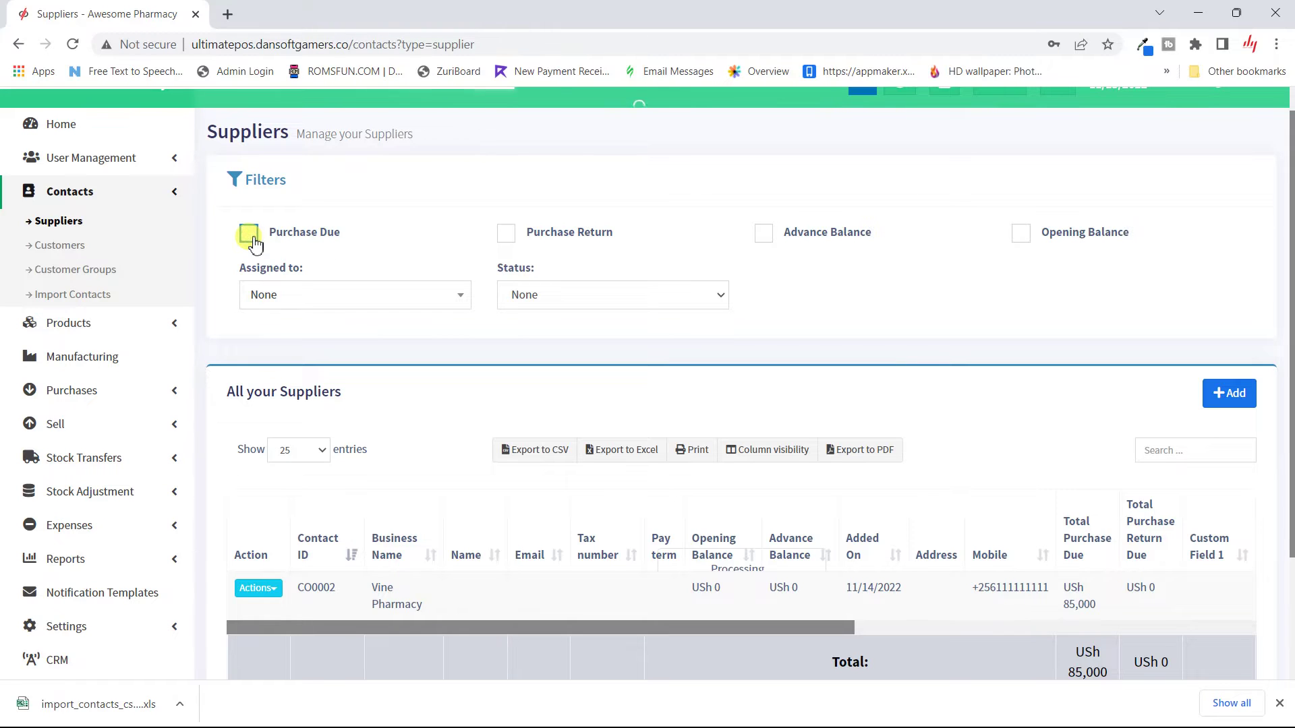
{"action": "left_click", "coordinate": [507, 235]}
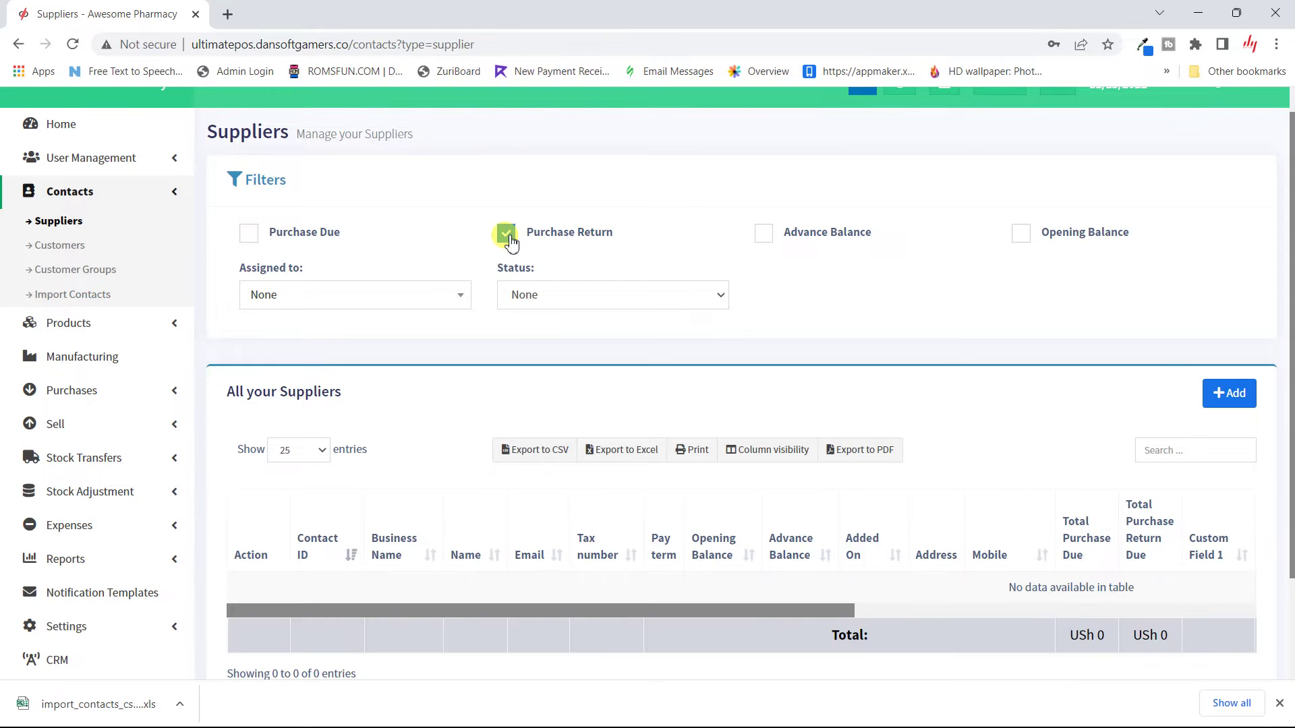
{"action": "left_click", "coordinate": [509, 237]}
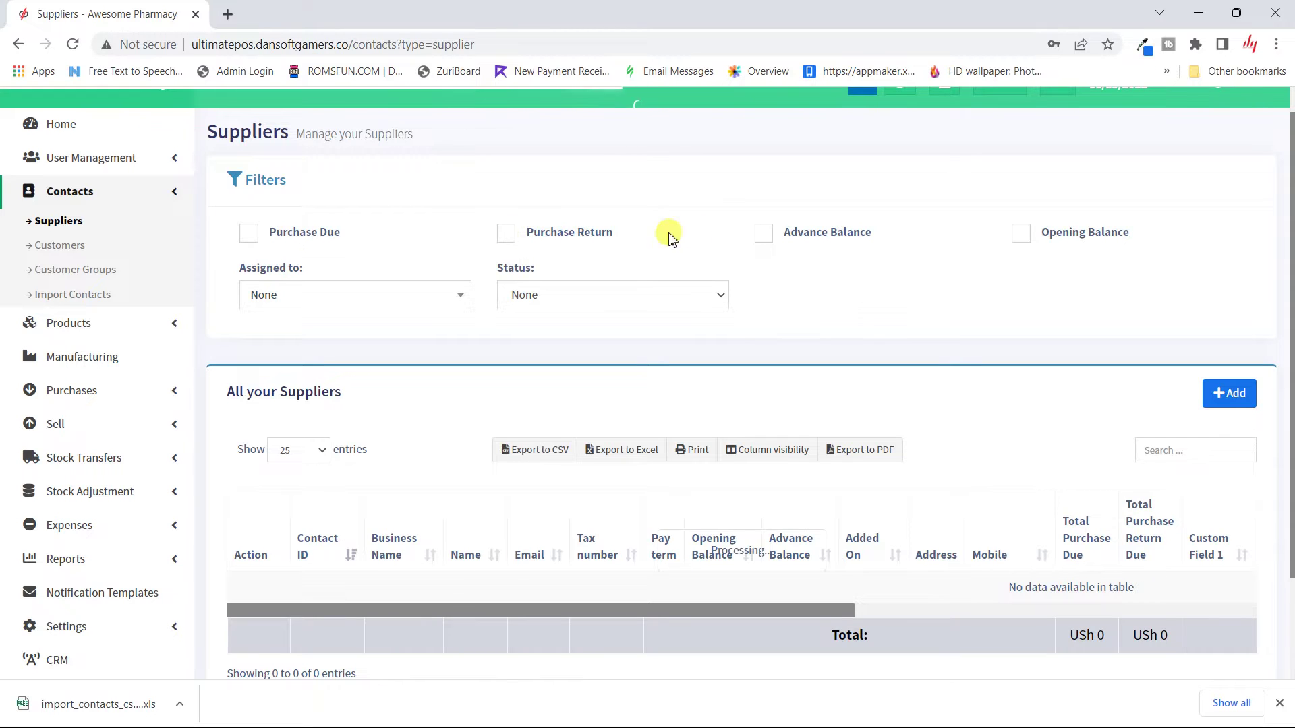
{"action": "left_click", "coordinate": [764, 234]}
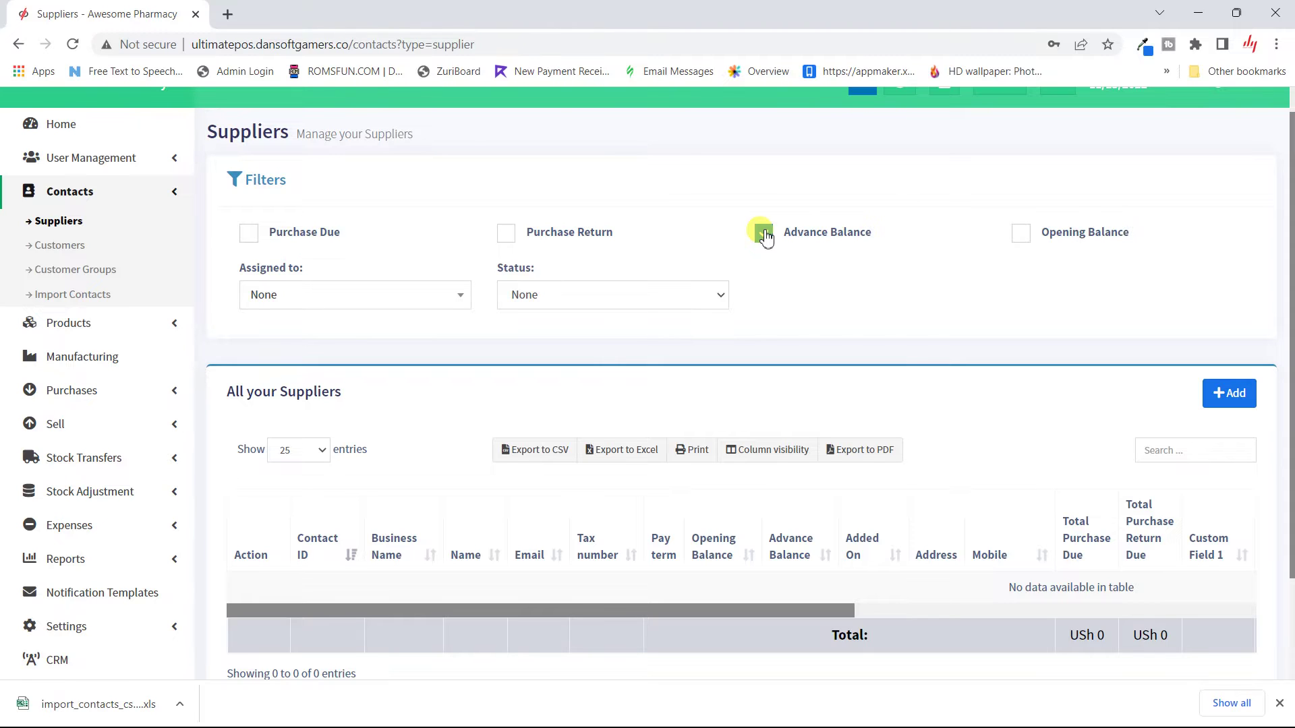
{"action": "left_click", "coordinate": [764, 234]}
{"action": "left_click", "coordinate": [1022, 234]}
{"action": "left_click", "coordinate": [1020, 234]}
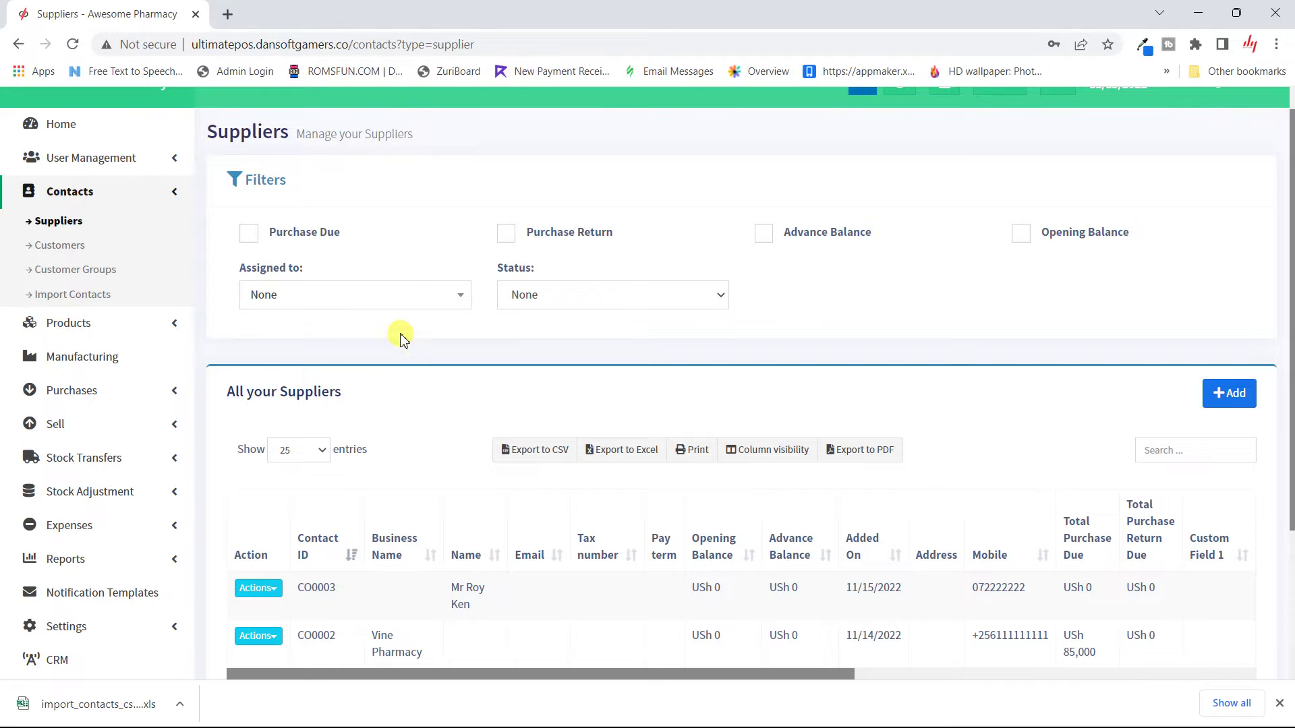
{"action": "left_click", "coordinate": [440, 300]}
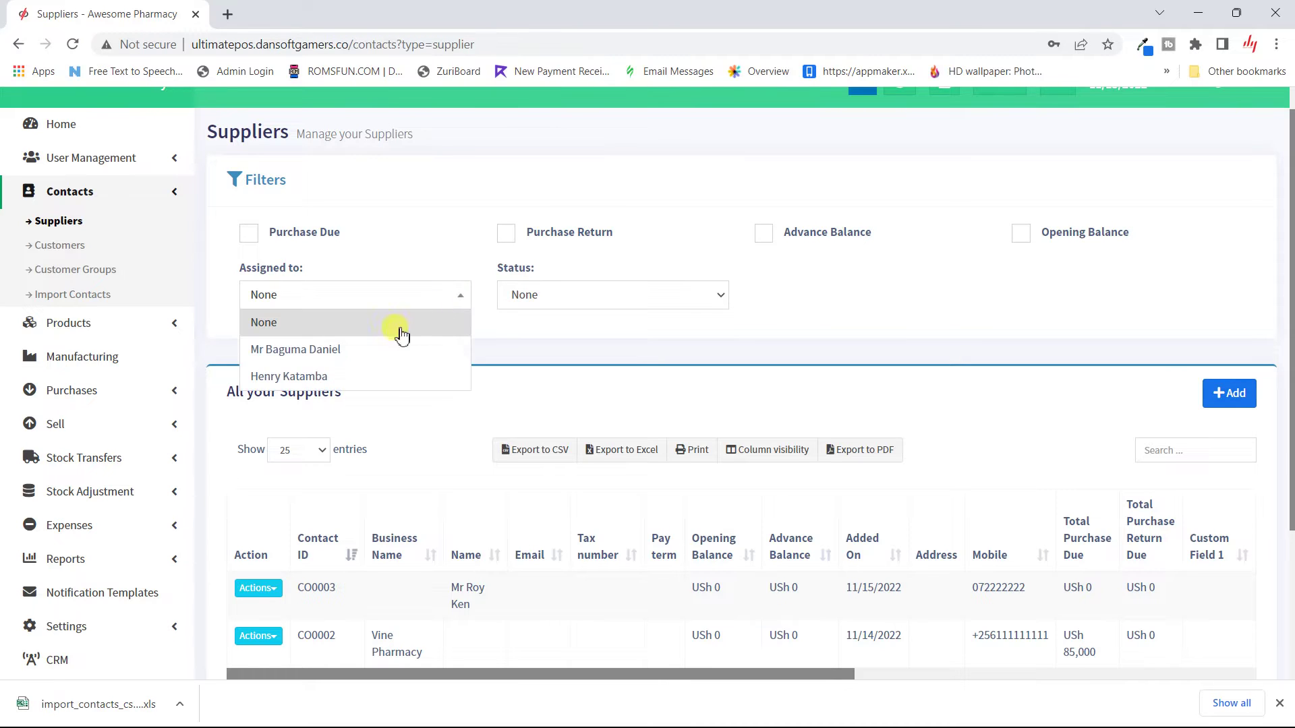
{"action": "left_click", "coordinate": [363, 347]}
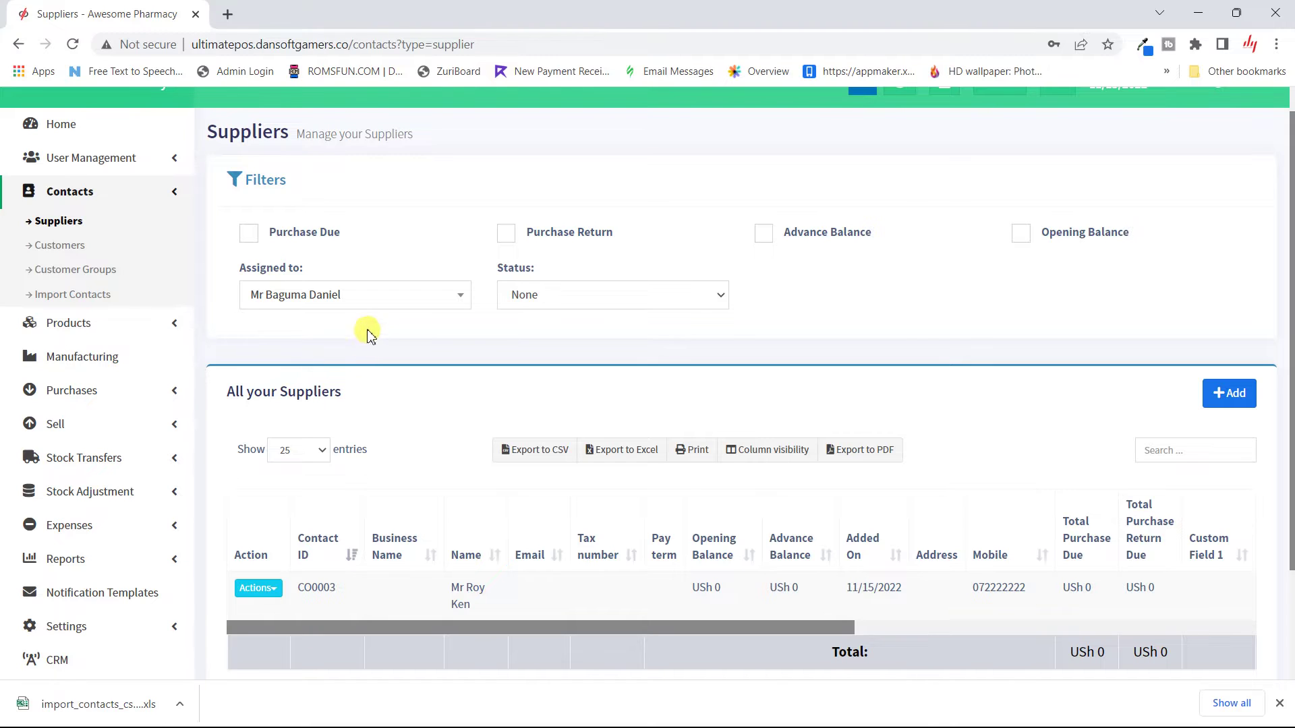
{"action": "left_click", "coordinate": [405, 297]}
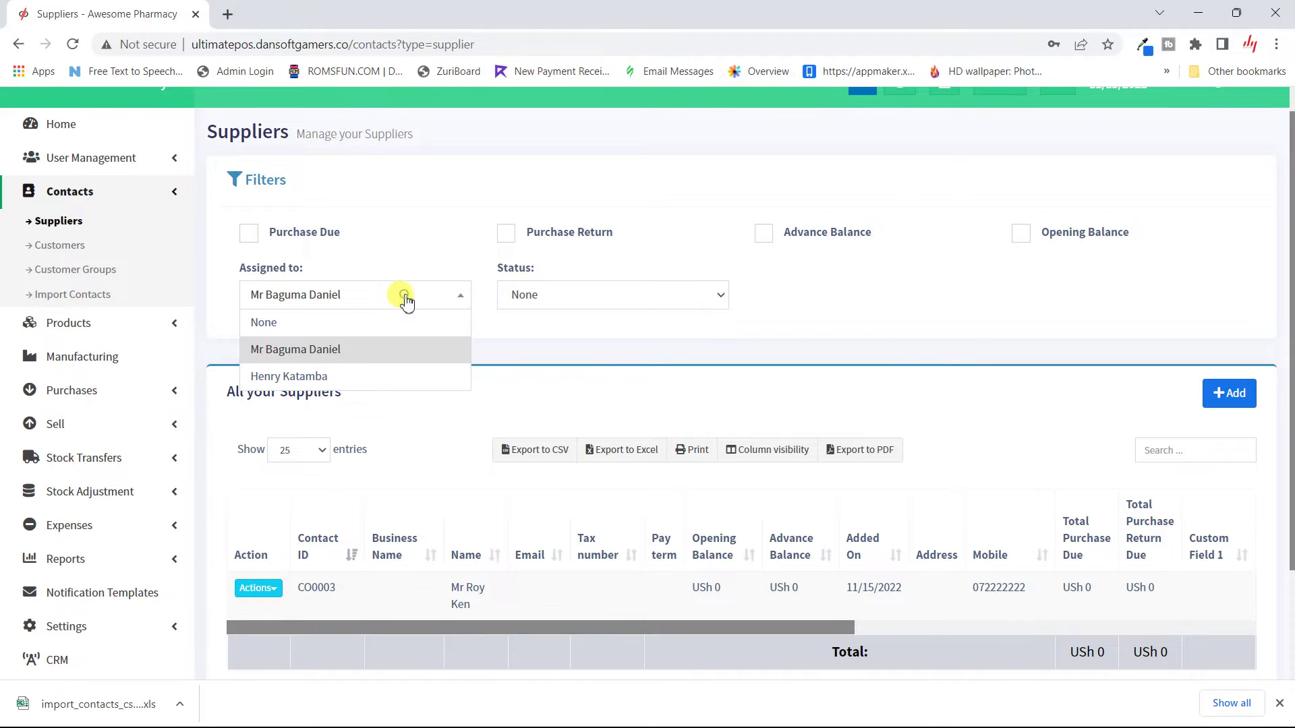
{"action": "left_click", "coordinate": [337, 377]}
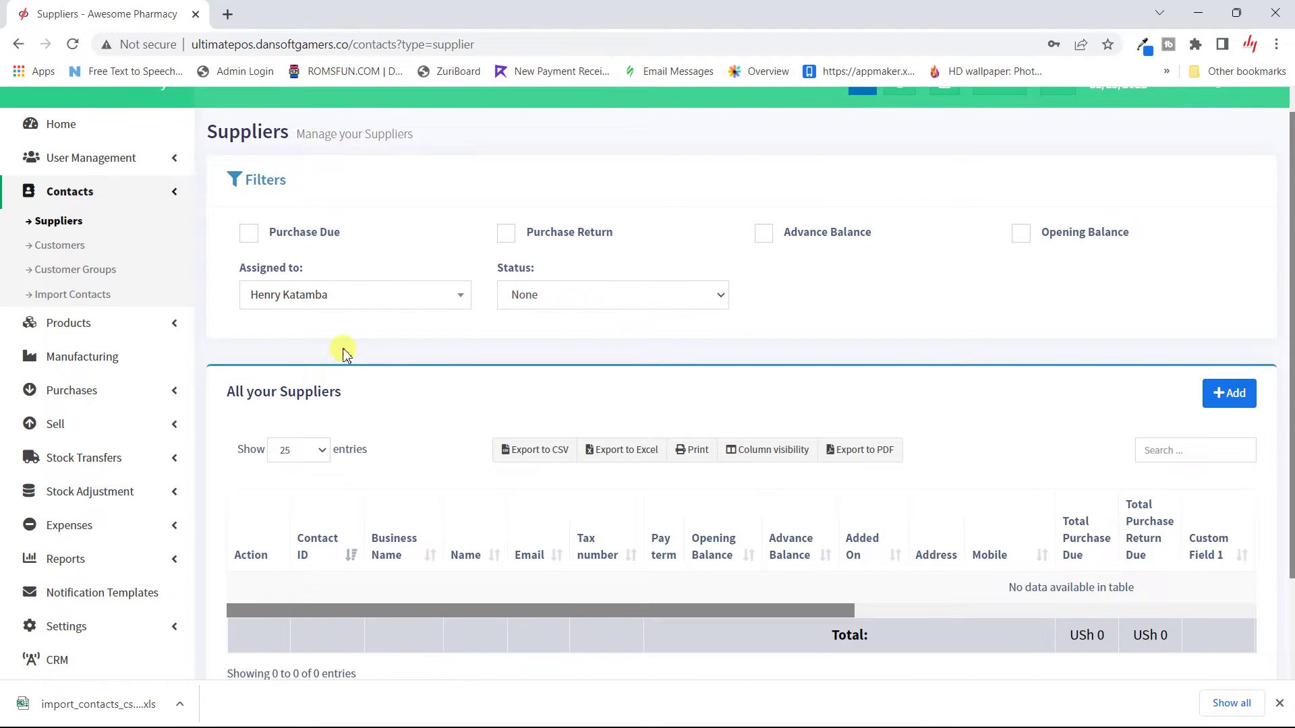
{"action": "left_click", "coordinate": [399, 303]}
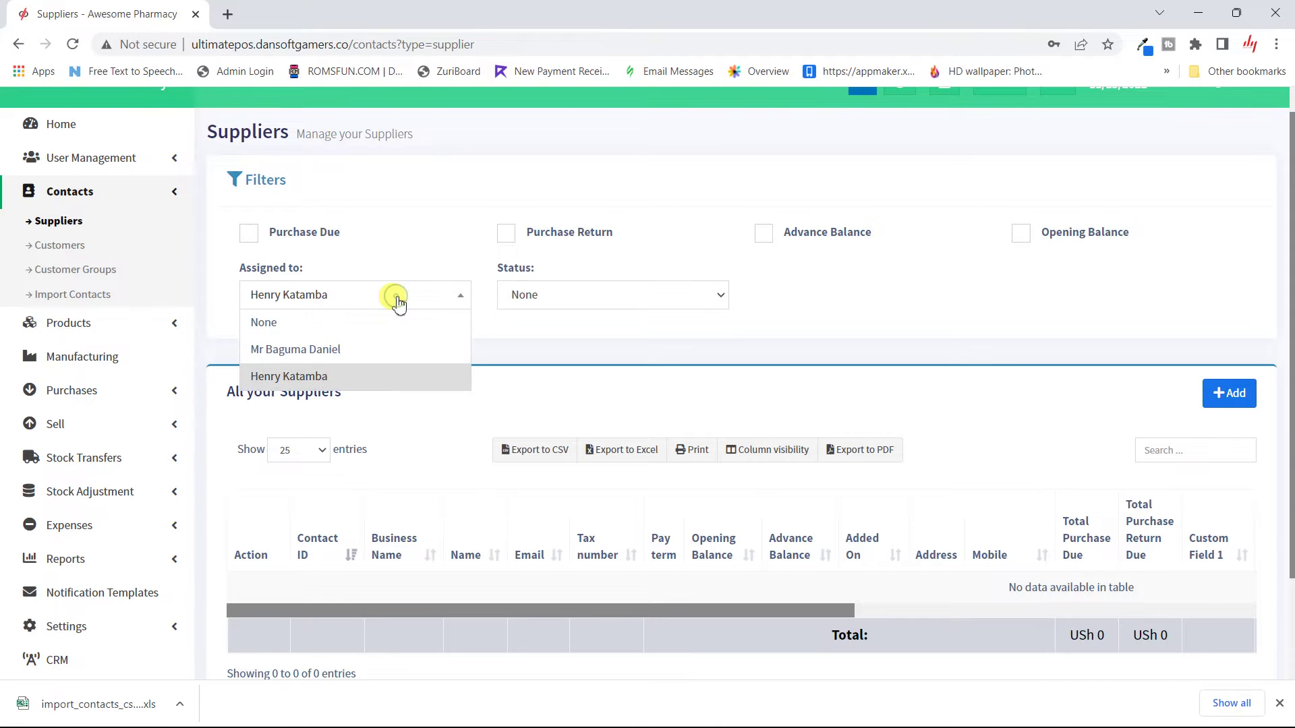
{"action": "left_click", "coordinate": [349, 351]}
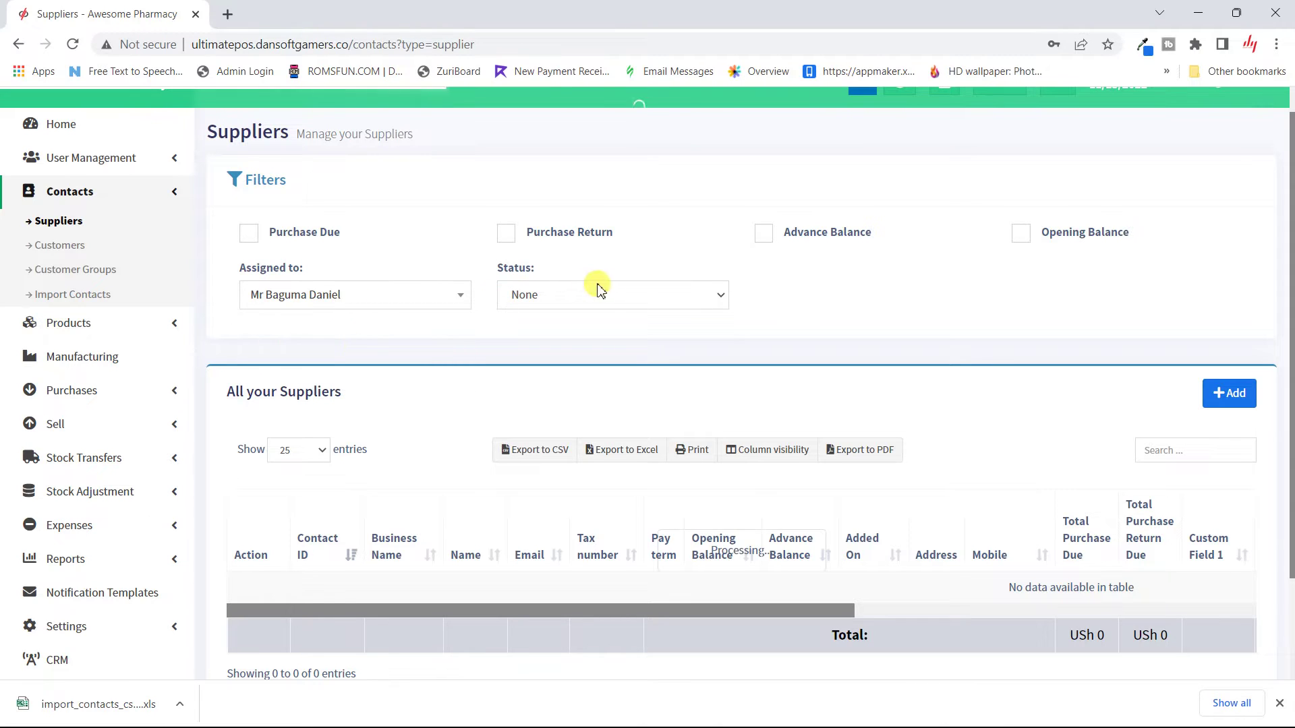
{"action": "left_click", "coordinate": [609, 298]}
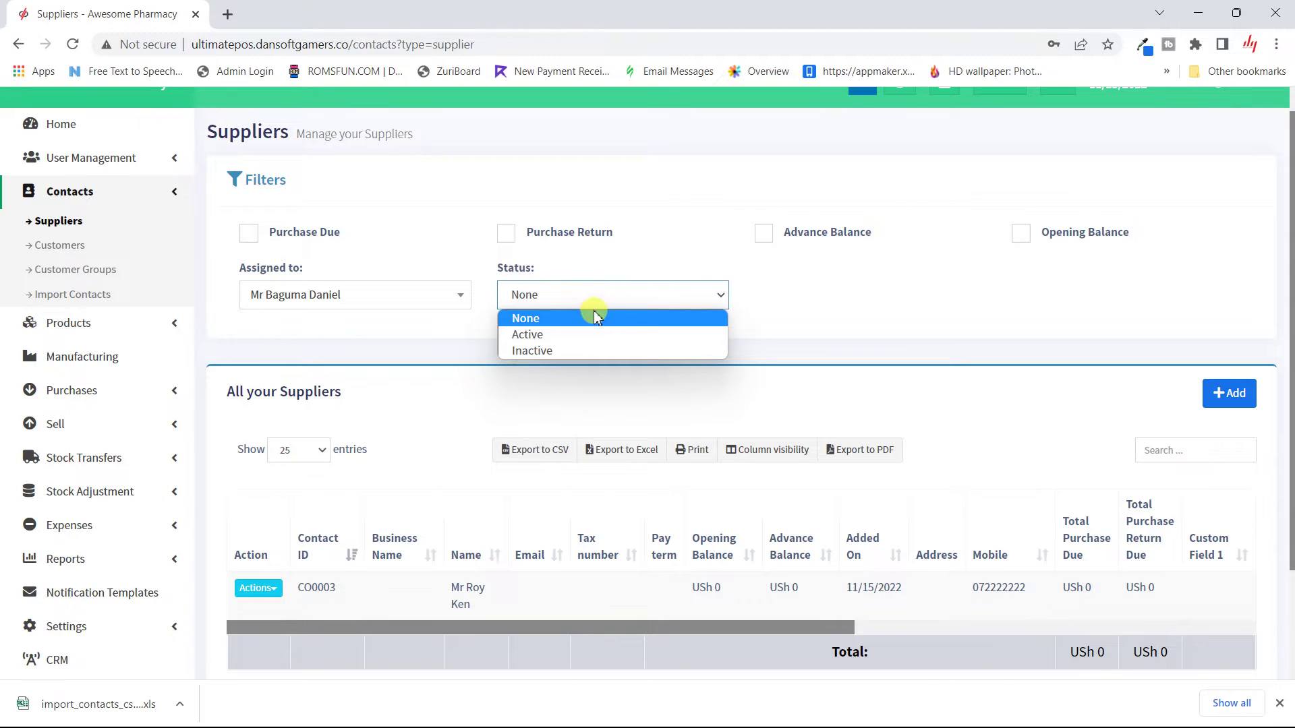
{"action": "left_click", "coordinate": [564, 334]}
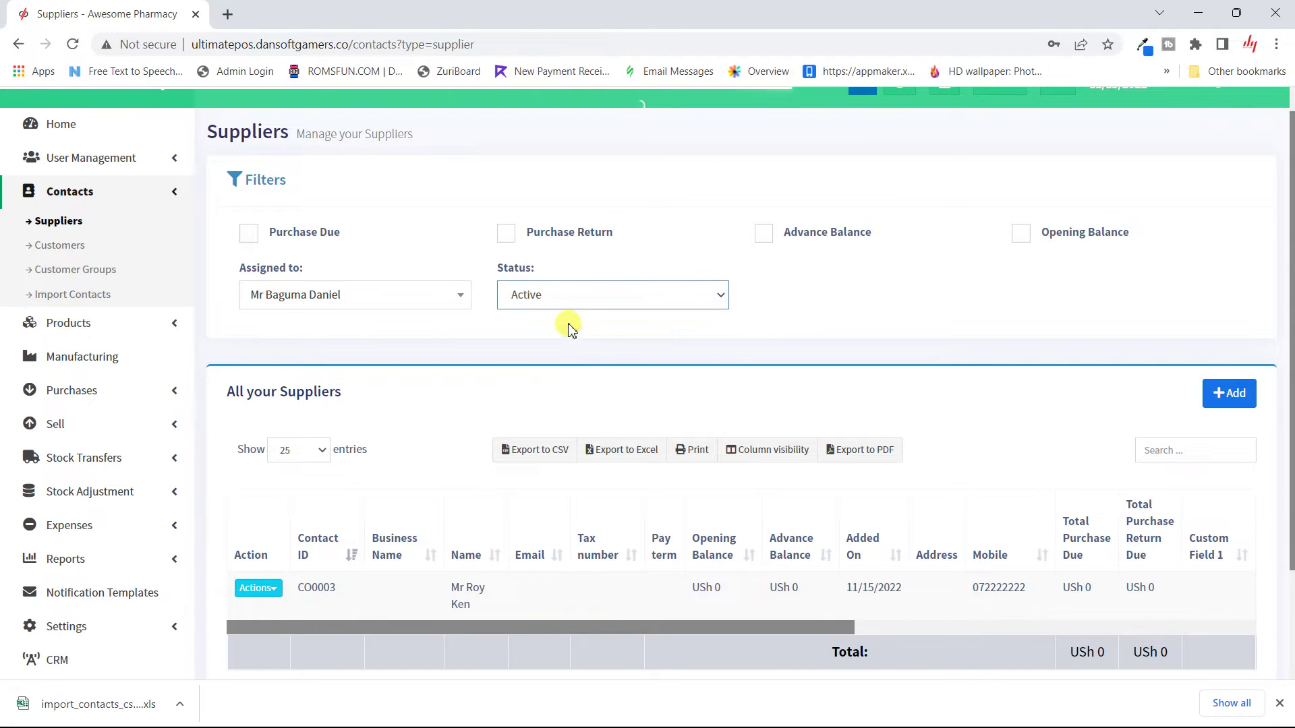
{"action": "left_click", "coordinate": [623, 294]}
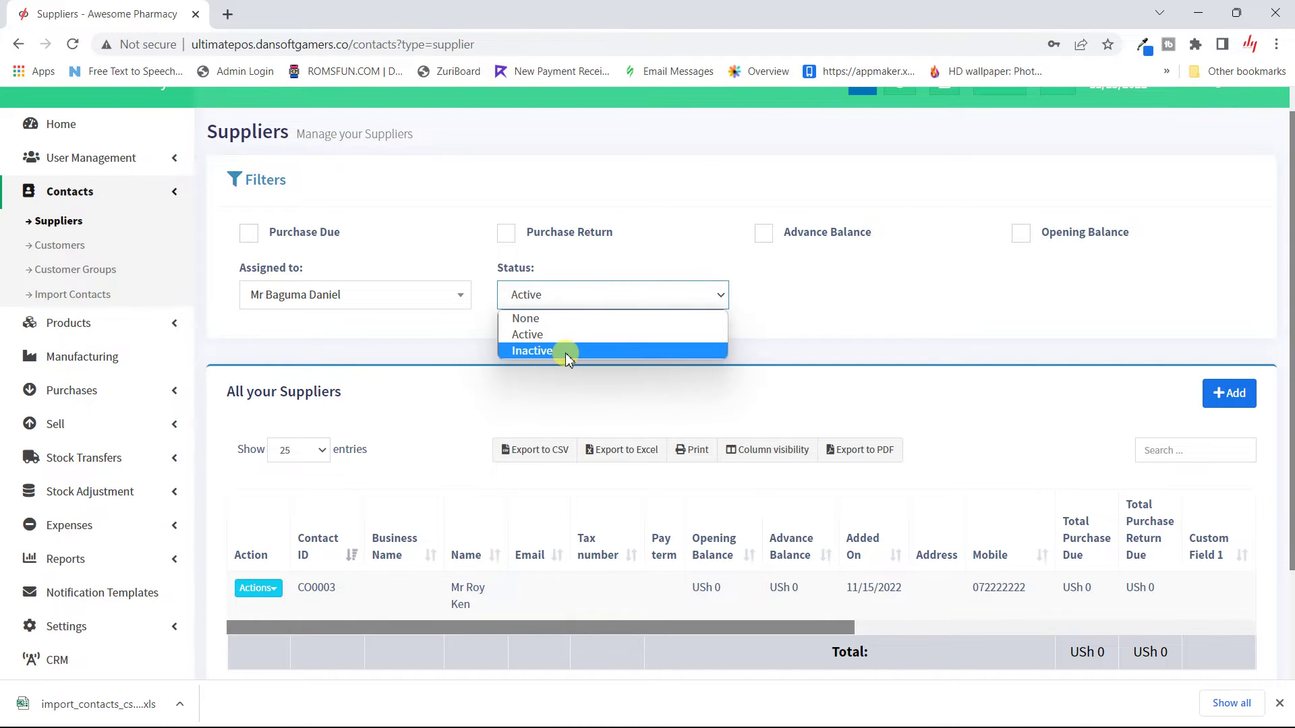
{"action": "left_click", "coordinate": [566, 352]}
{"action": "left_click", "coordinate": [605, 295]}
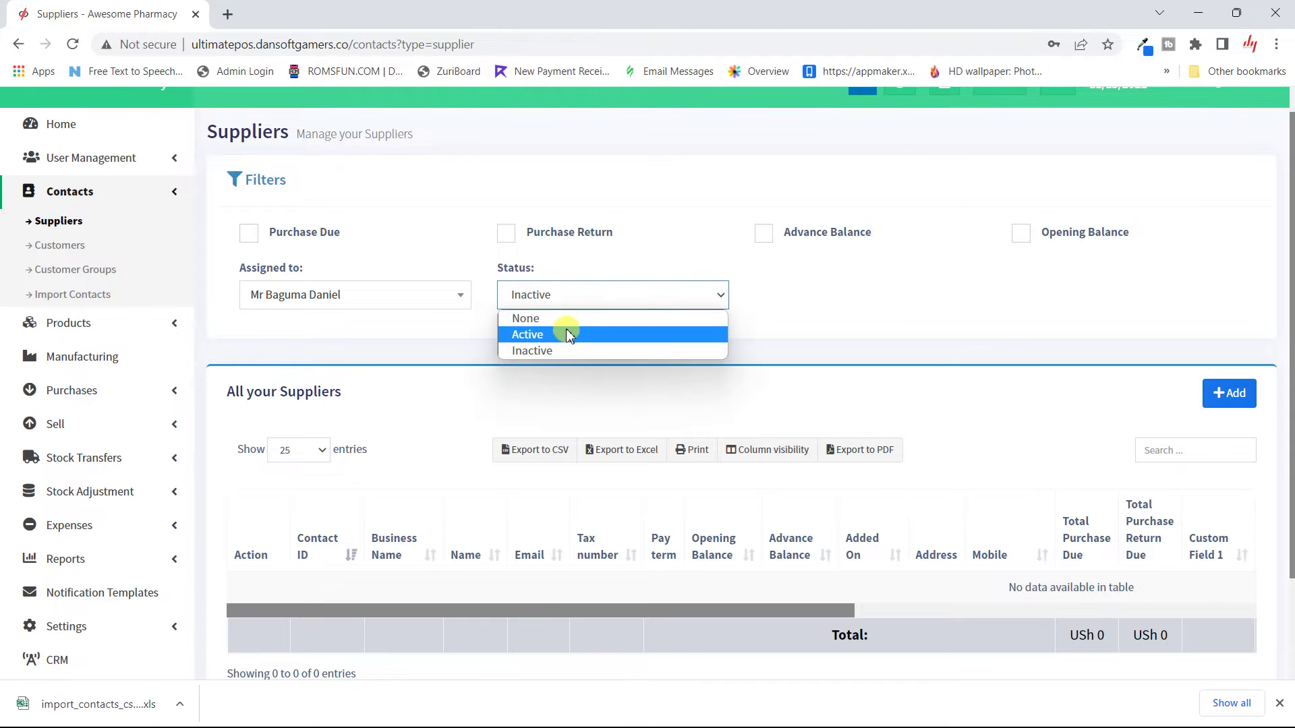
{"action": "left_click", "coordinate": [566, 325]}
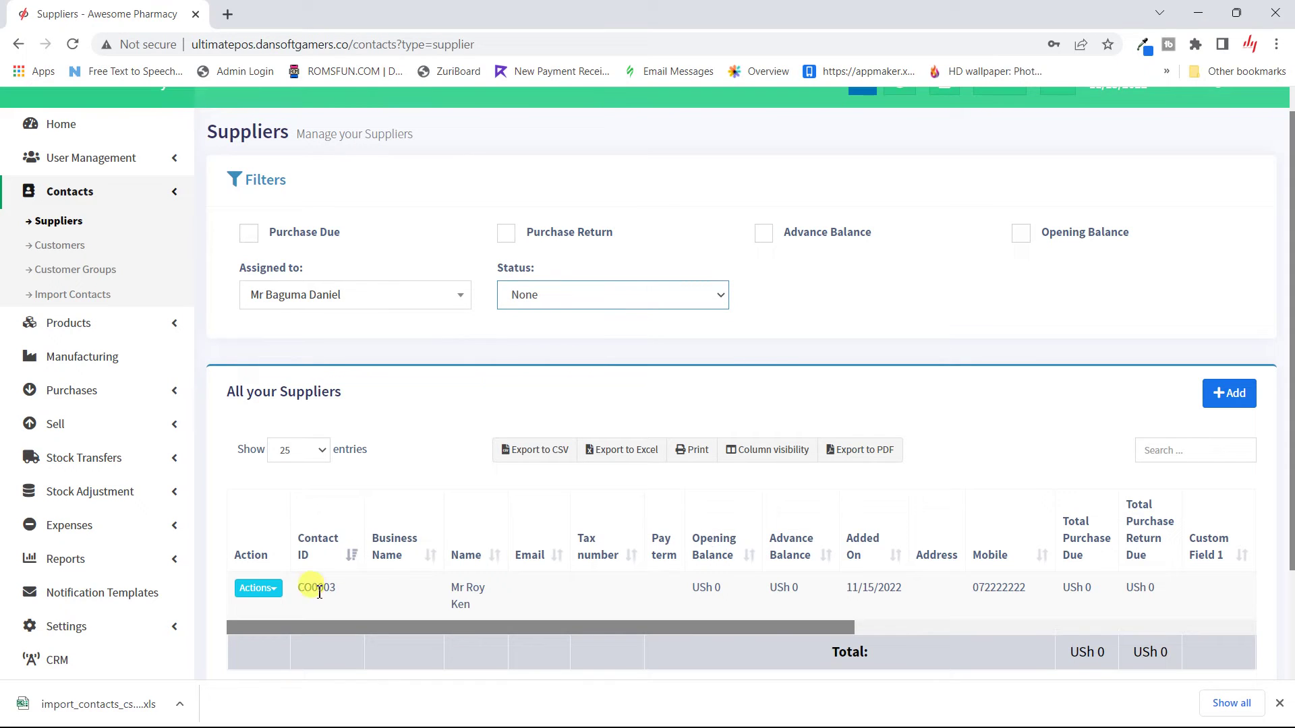
{"action": "left_click", "coordinate": [282, 598]}
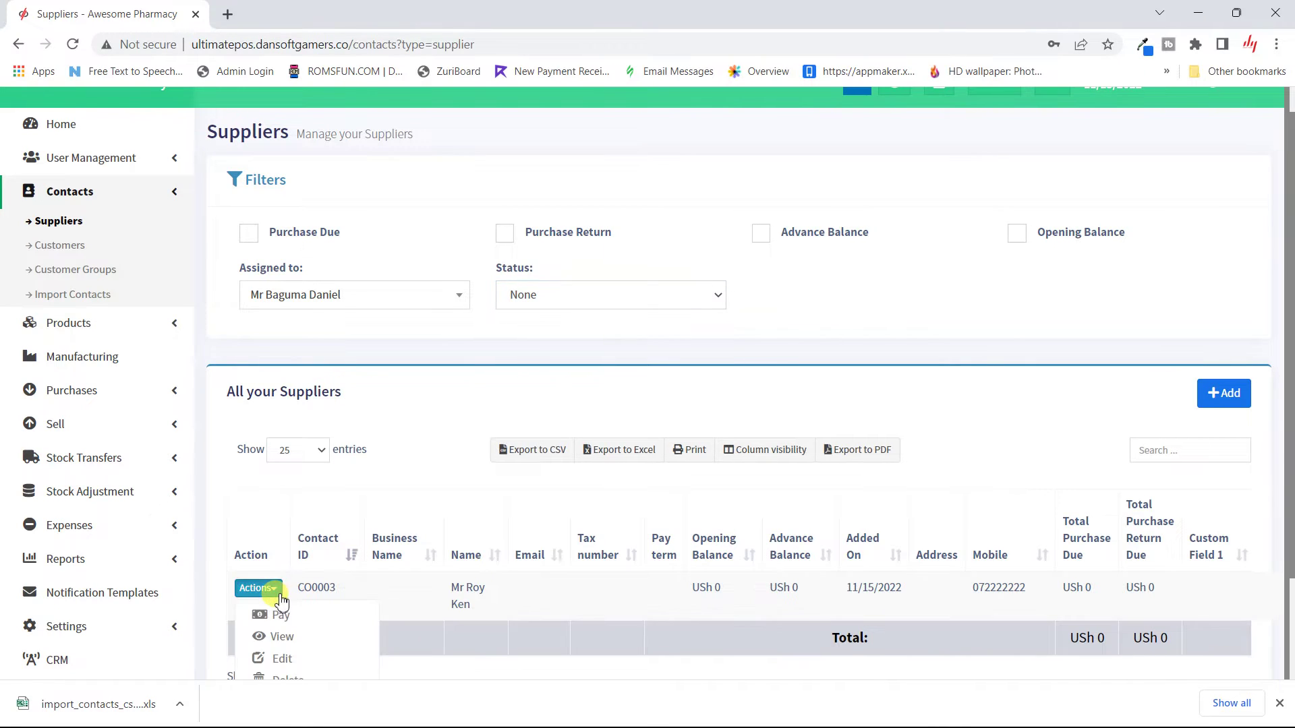
{"action": "left_click", "coordinate": [404, 307]}
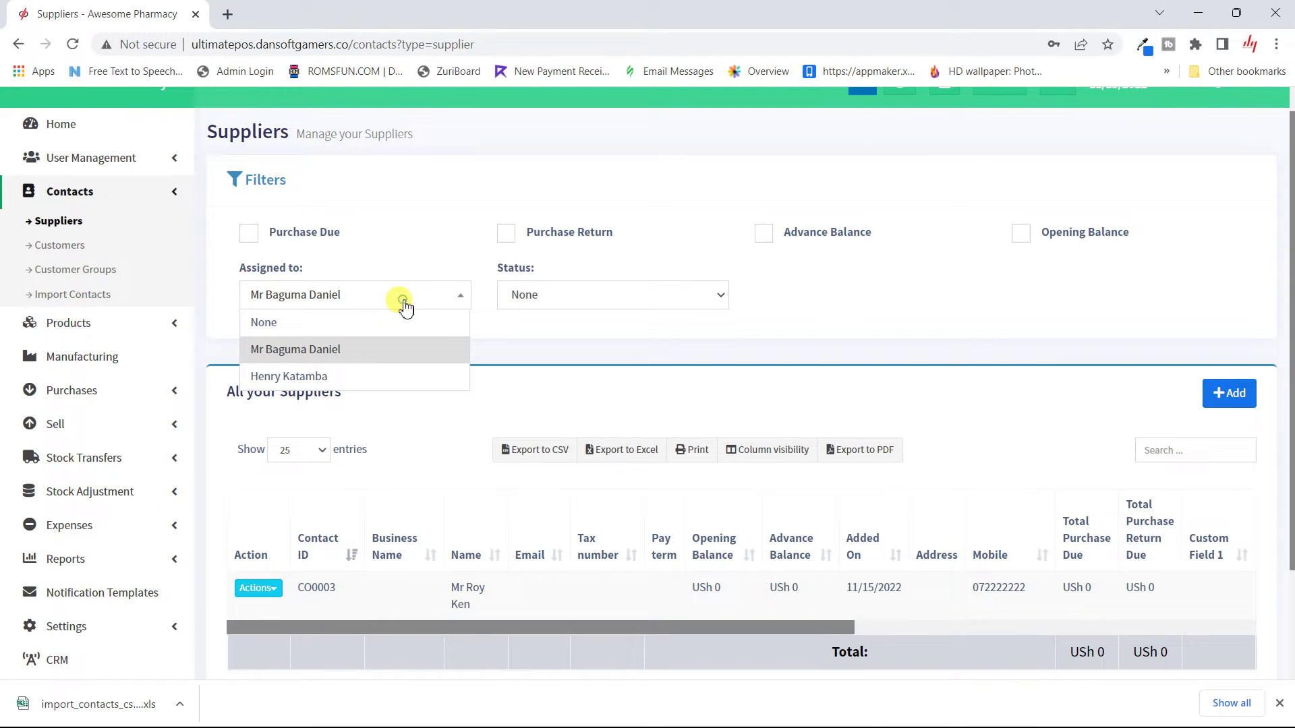
{"action": "left_click", "coordinate": [339, 325]}
{"action": "scroll", "coordinate": [315, 480], "scroll_direction": "down", "scroll_amount": 3}
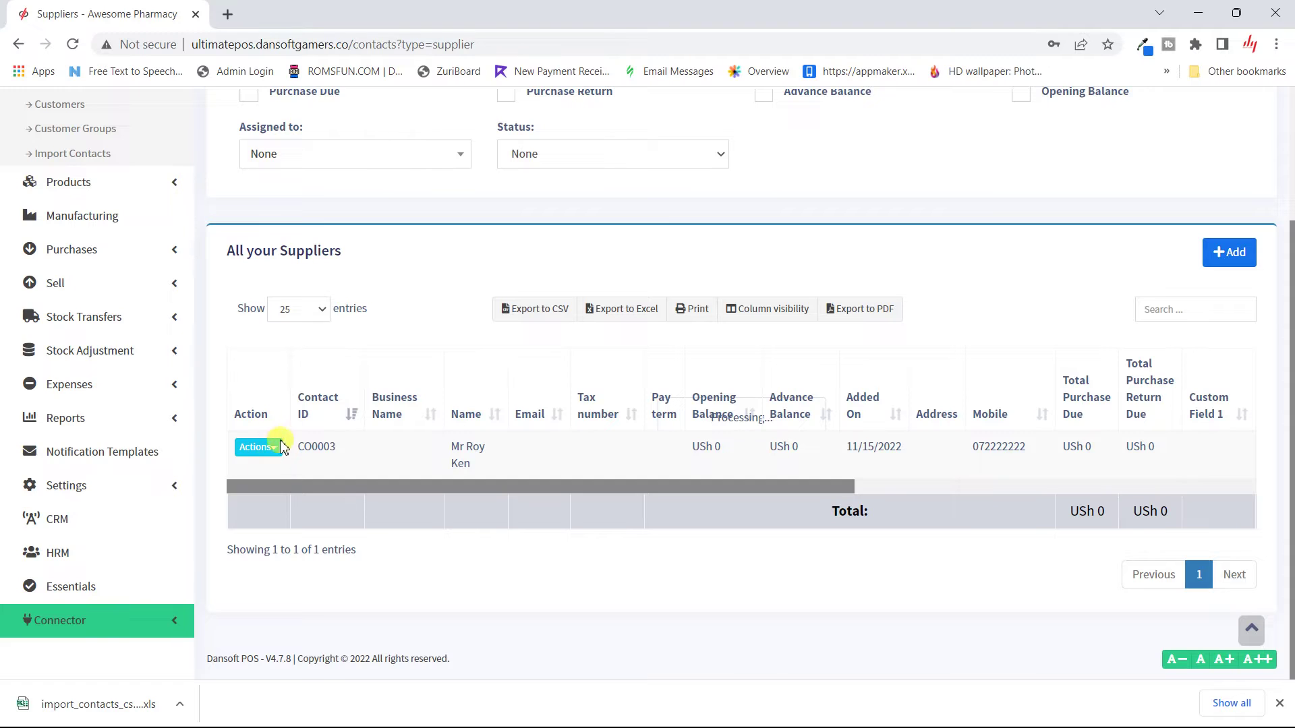
{"action": "scroll", "coordinate": [273, 450], "scroll_direction": "up", "scroll_amount": 3}
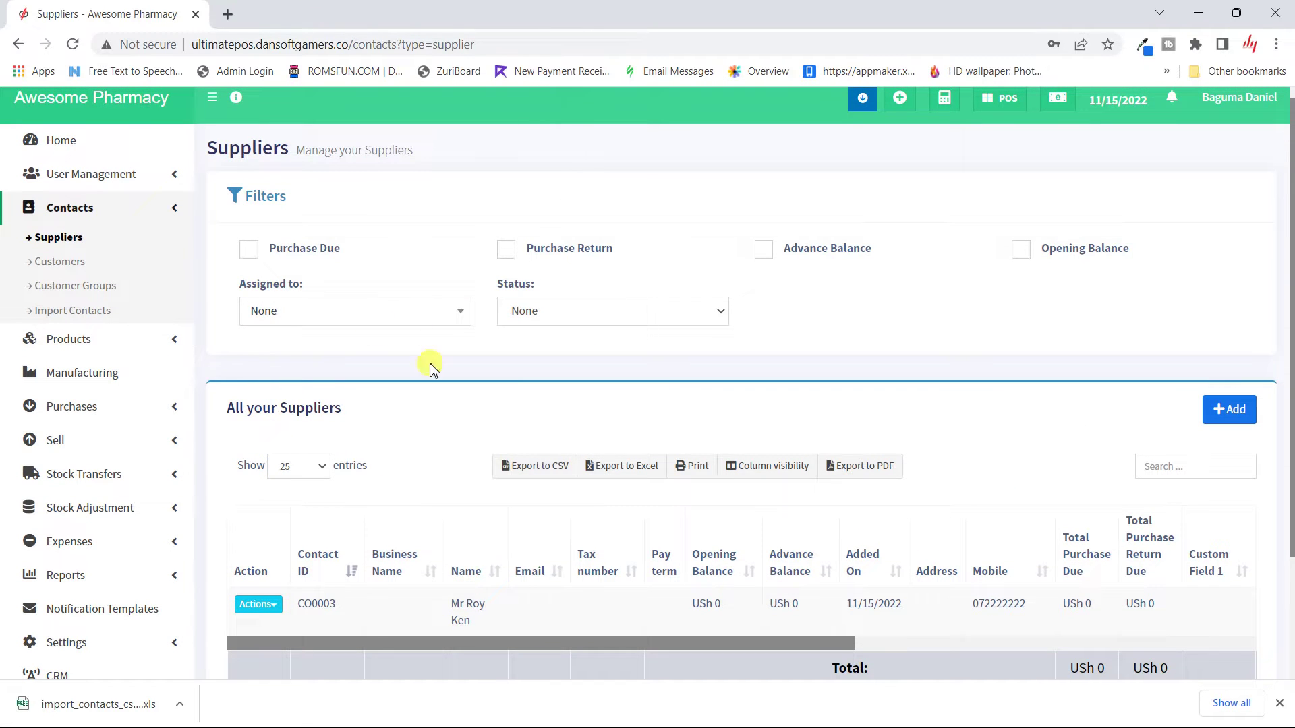
{"action": "left_click", "coordinate": [273, 614]}
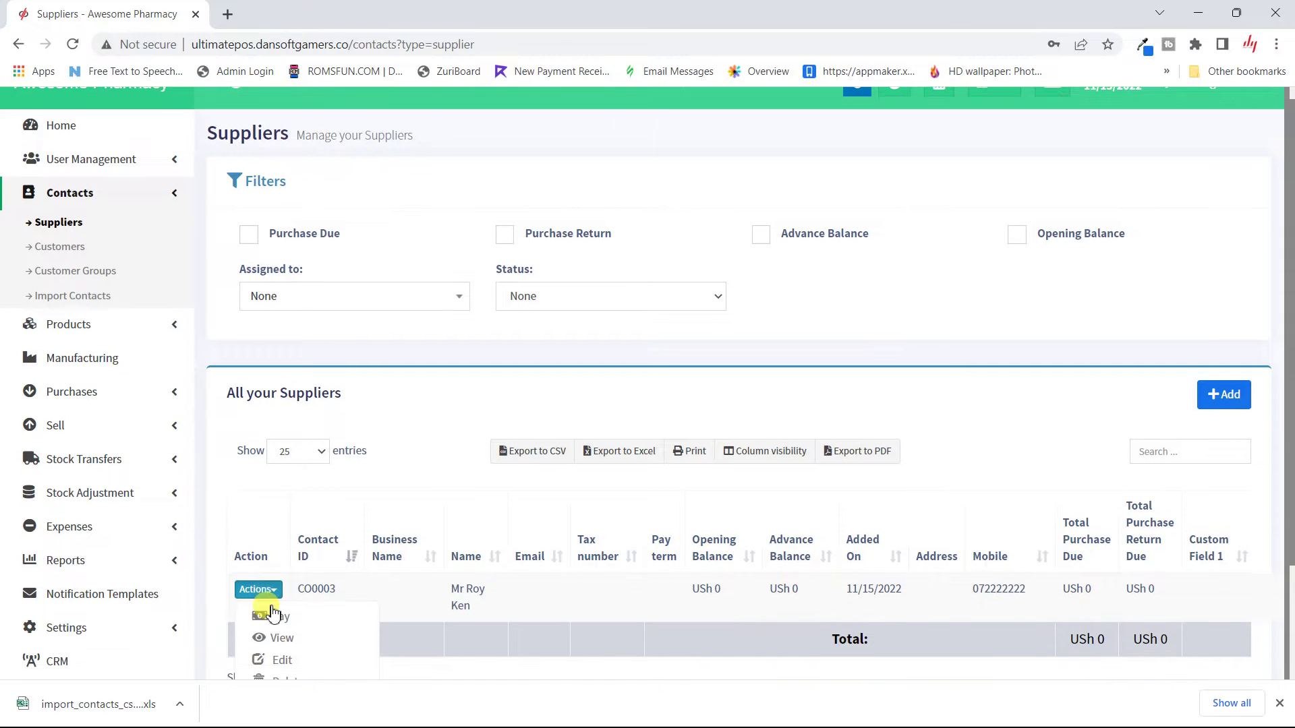
{"action": "scroll", "coordinate": [273, 613], "scroll_direction": "down", "scroll_amount": 3}
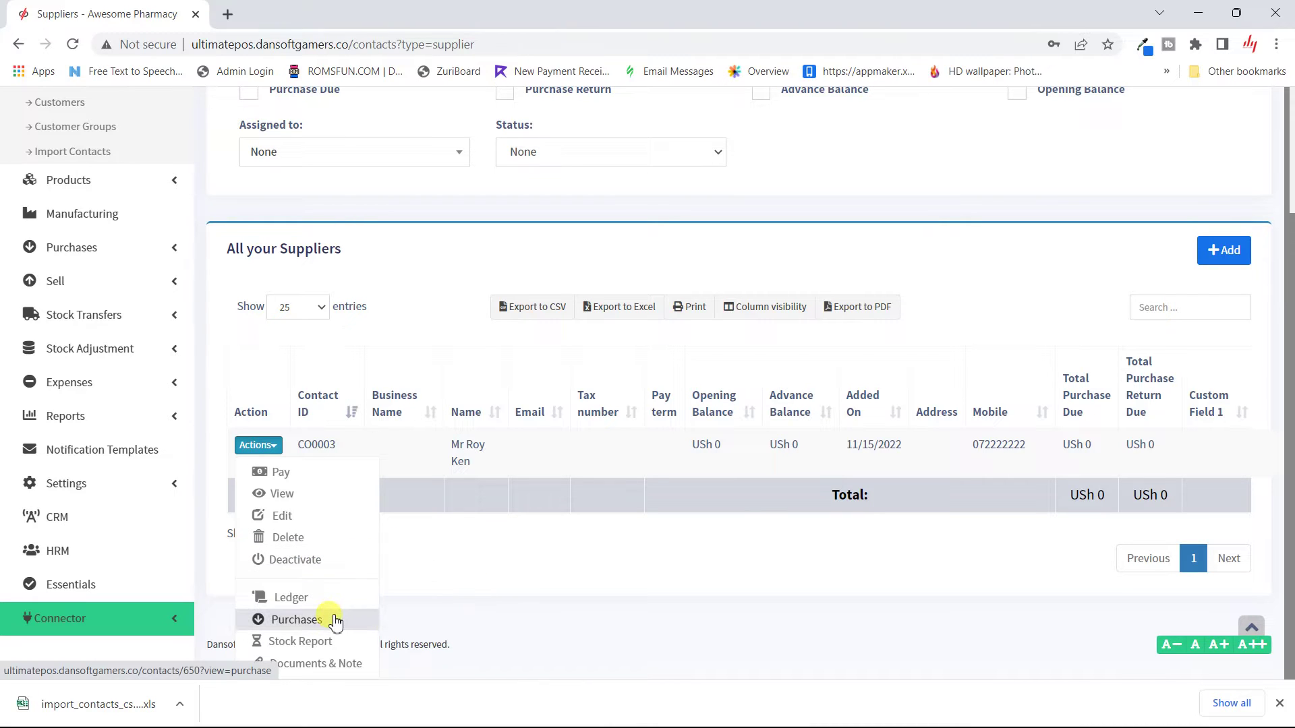
{"action": "scroll", "coordinate": [519, 413], "scroll_direction": "up", "scroll_amount": 1}
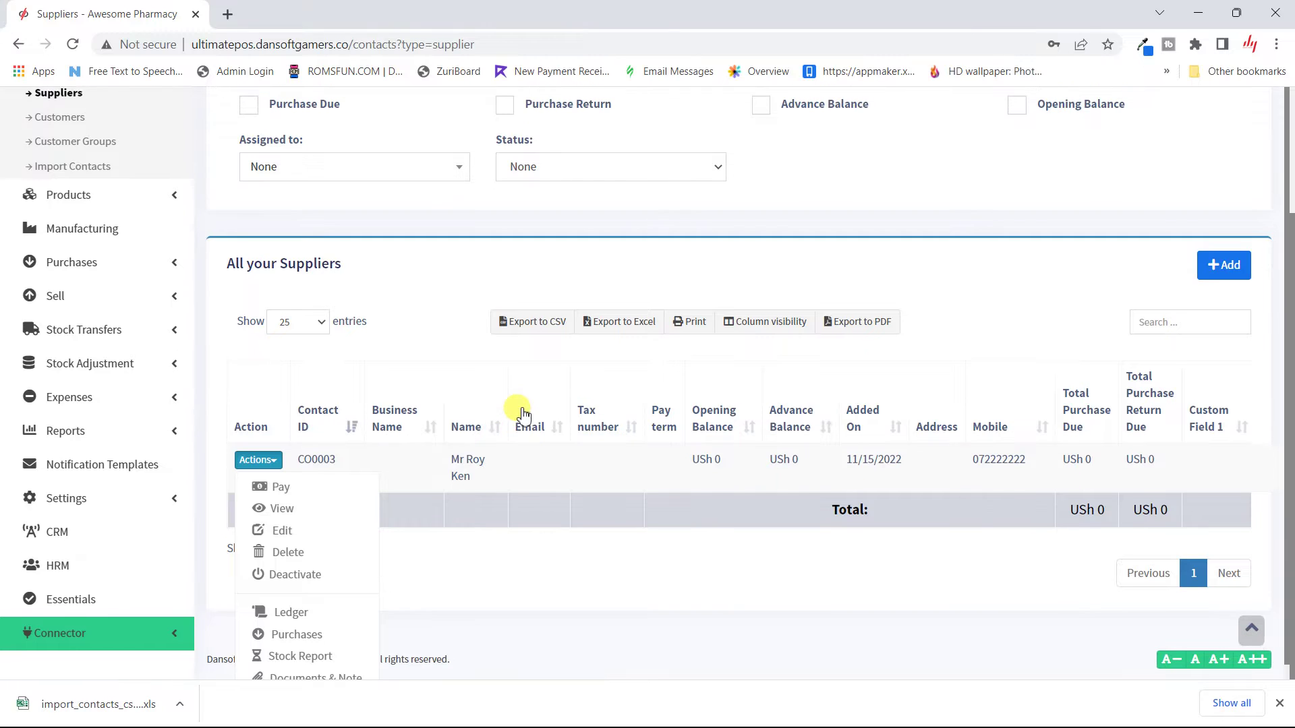
{"action": "scroll", "coordinate": [522, 413], "scroll_direction": "up", "scroll_amount": 2}
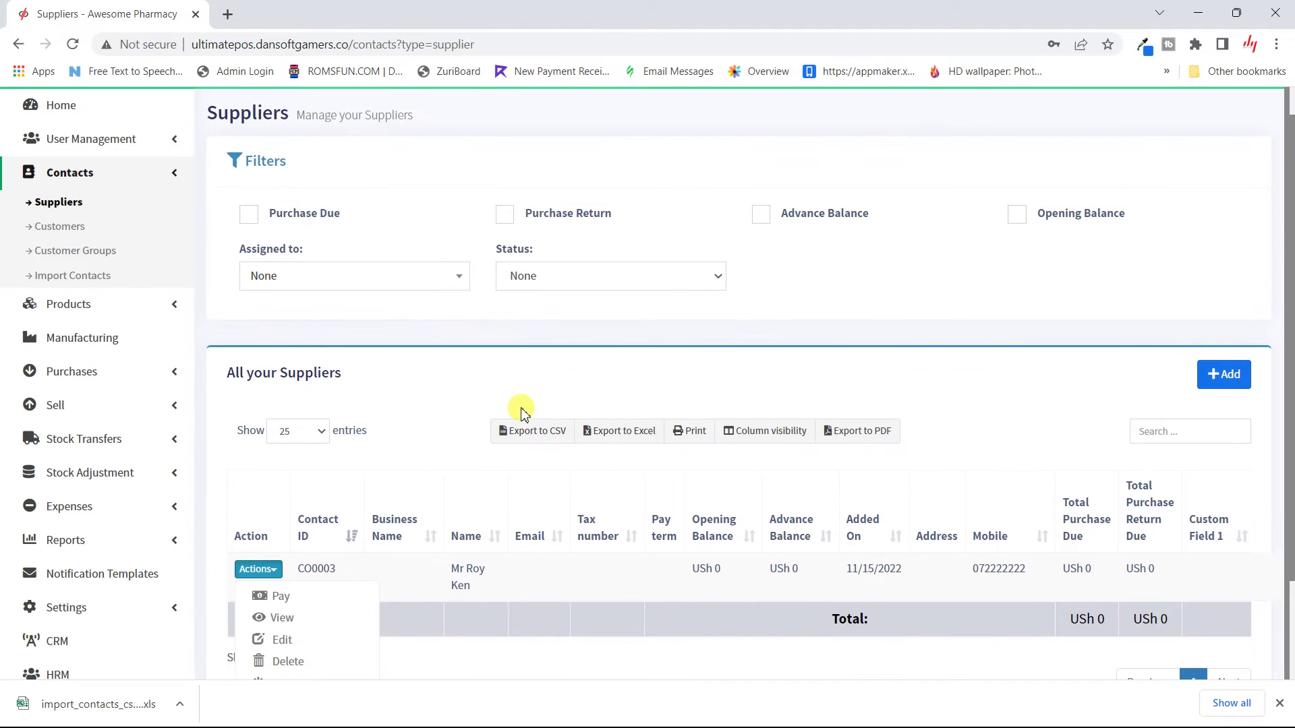
{"action": "left_click", "coordinate": [1015, 414]}
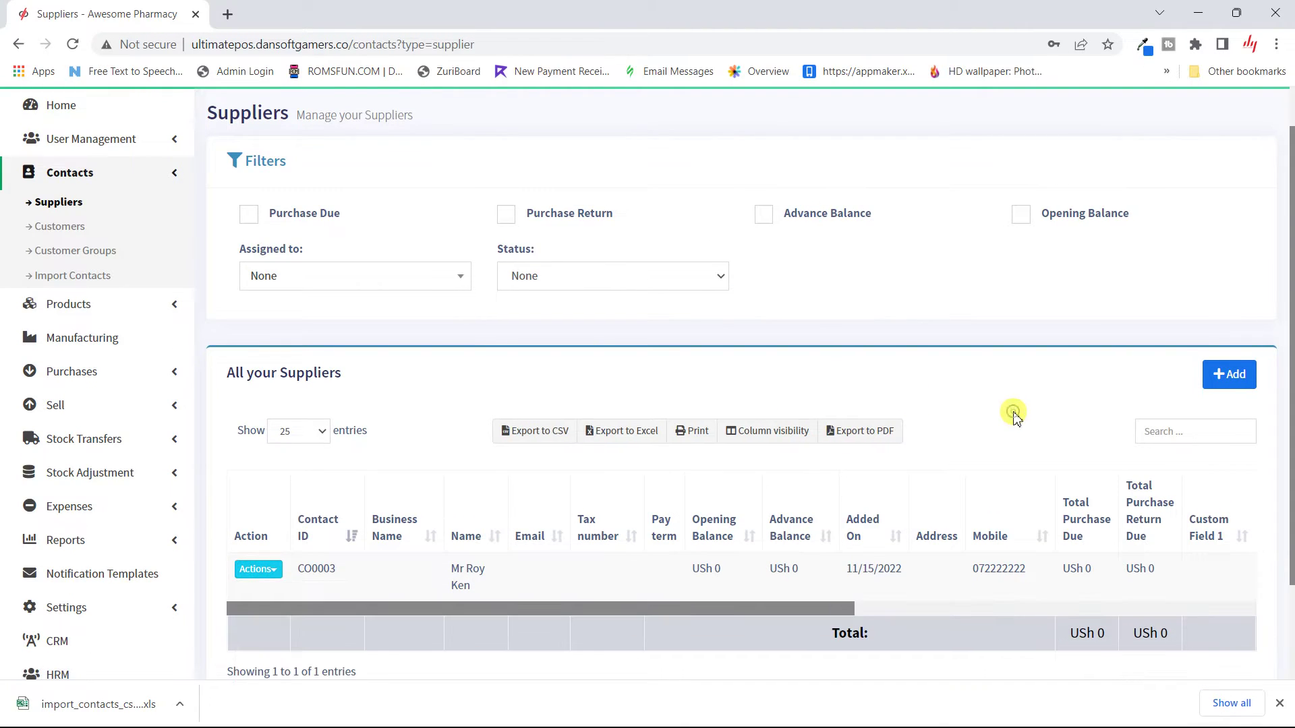
Step: Show the Customers list with only Walk-In Customer, reloading the page after trying Add
{"action": "left_click", "coordinate": [64, 228]}
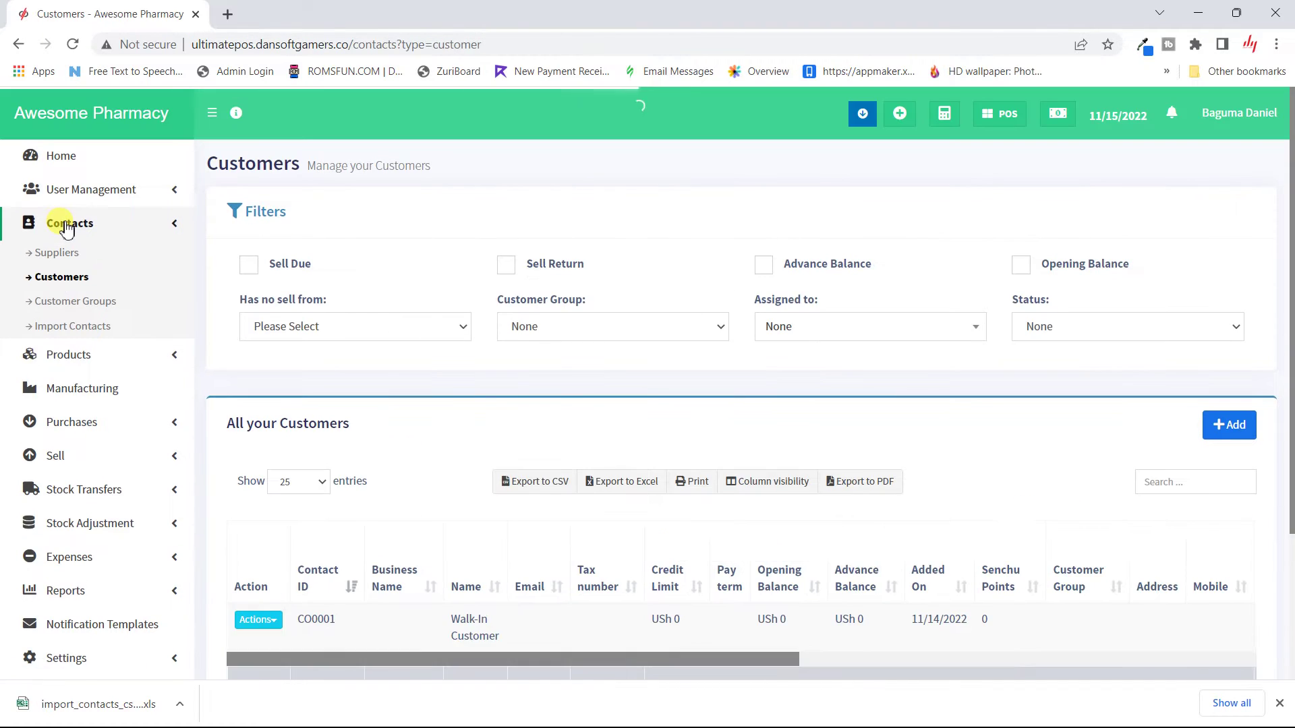
{"action": "scroll", "coordinate": [481, 404], "scroll_direction": "down", "scroll_amount": 2}
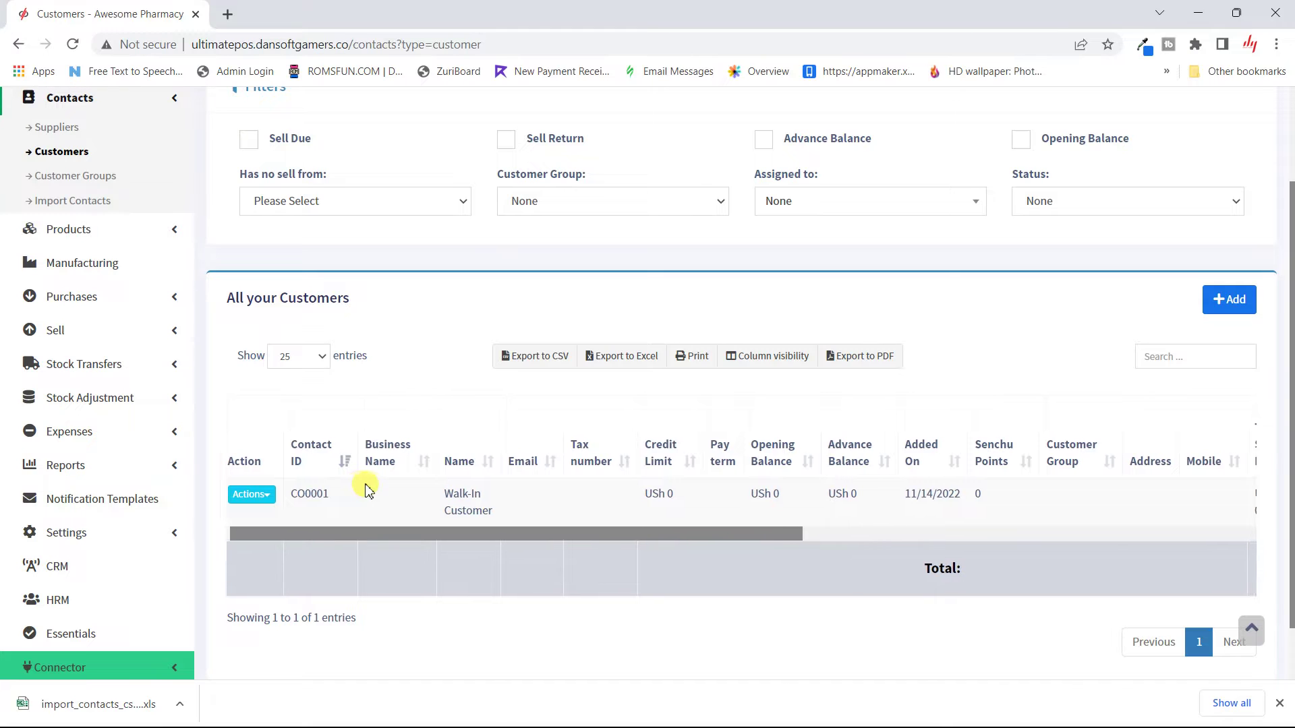
{"action": "scroll", "coordinate": [364, 488], "scroll_direction": "up", "scroll_amount": 1}
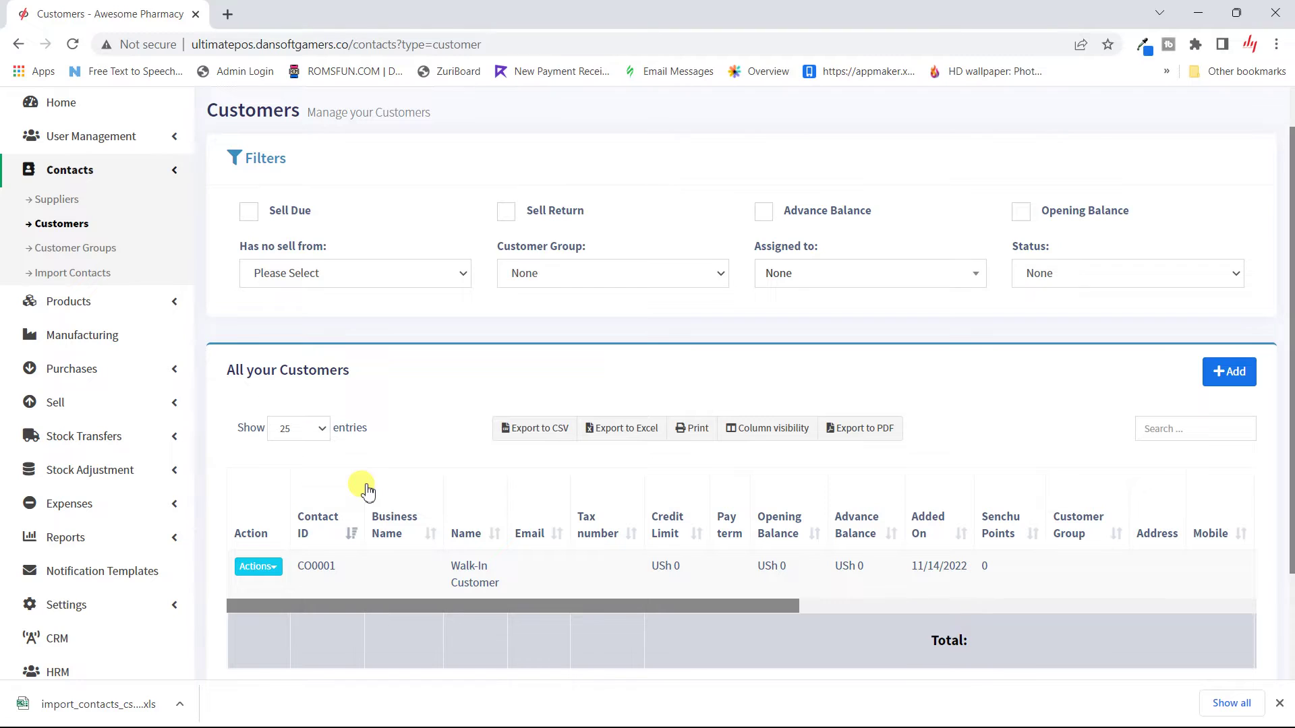
{"action": "left_click", "coordinate": [1224, 379]}
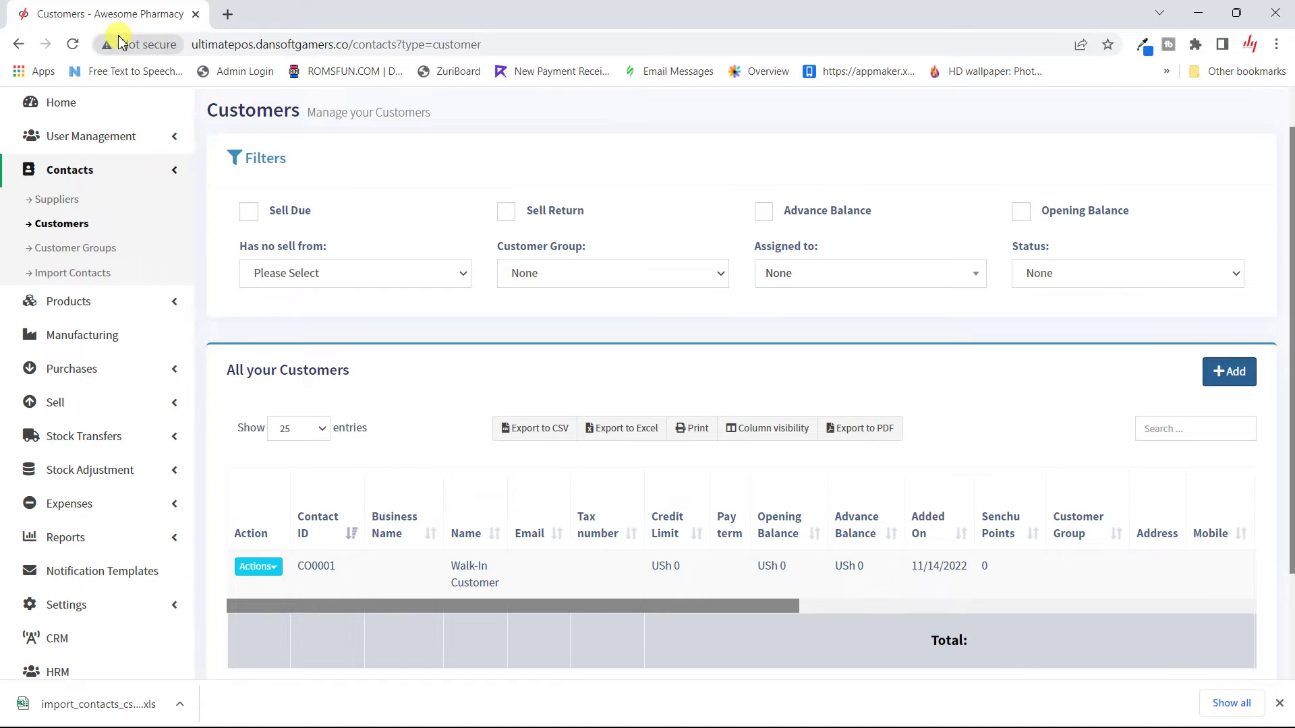
{"action": "left_click", "coordinate": [72, 45]}
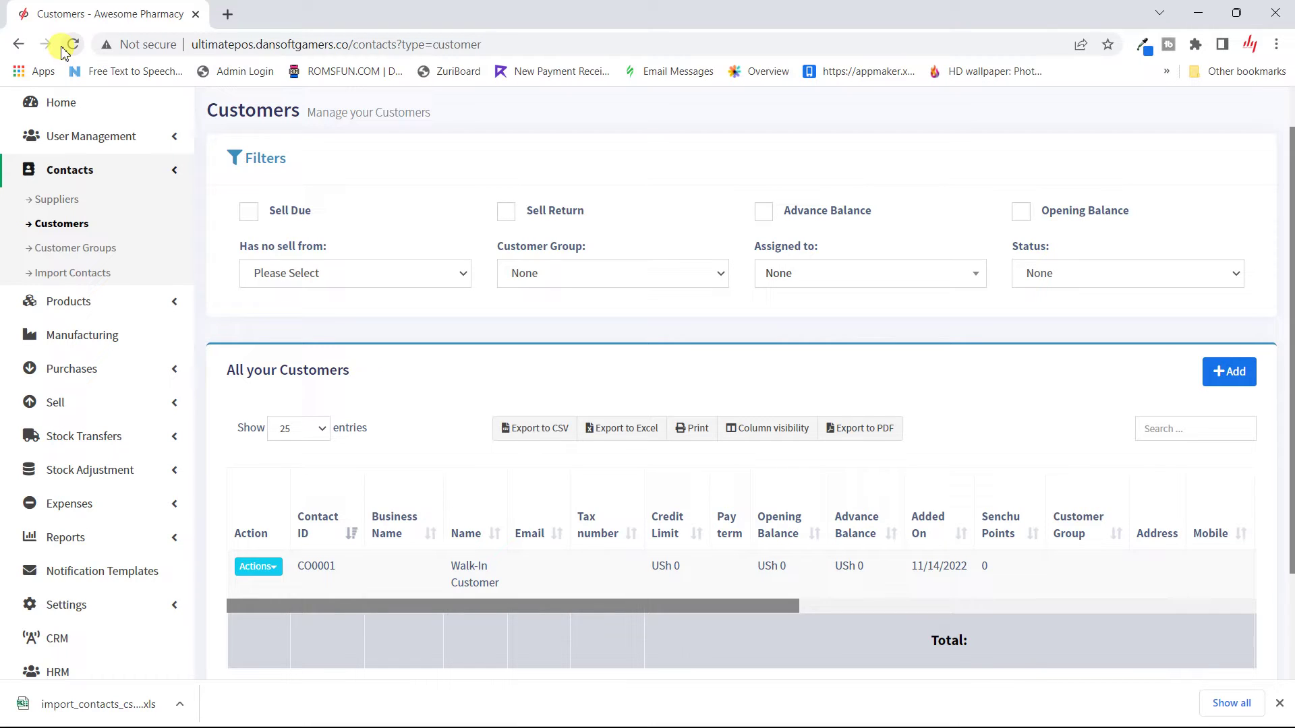
Step: Add a new individual customer with first name, last name and mobile number filled in
{"action": "left_click", "coordinate": [1249, 384]}
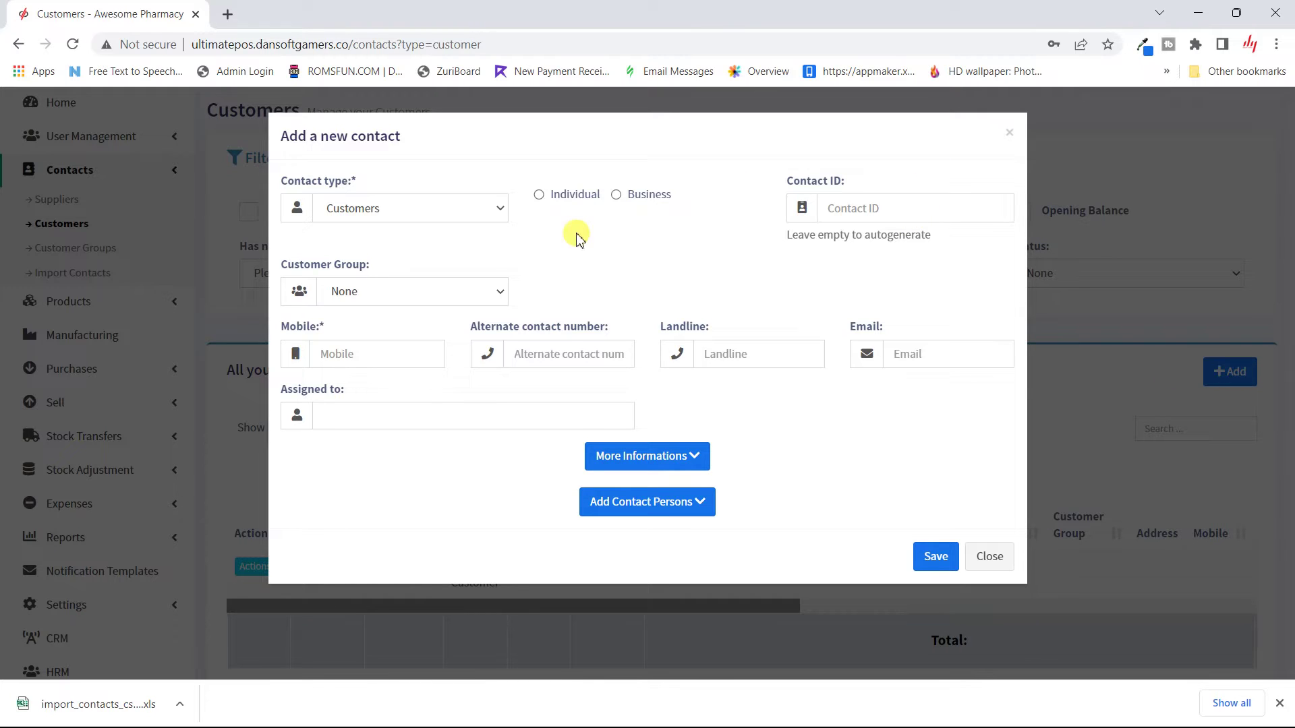
{"action": "left_click", "coordinate": [564, 193]}
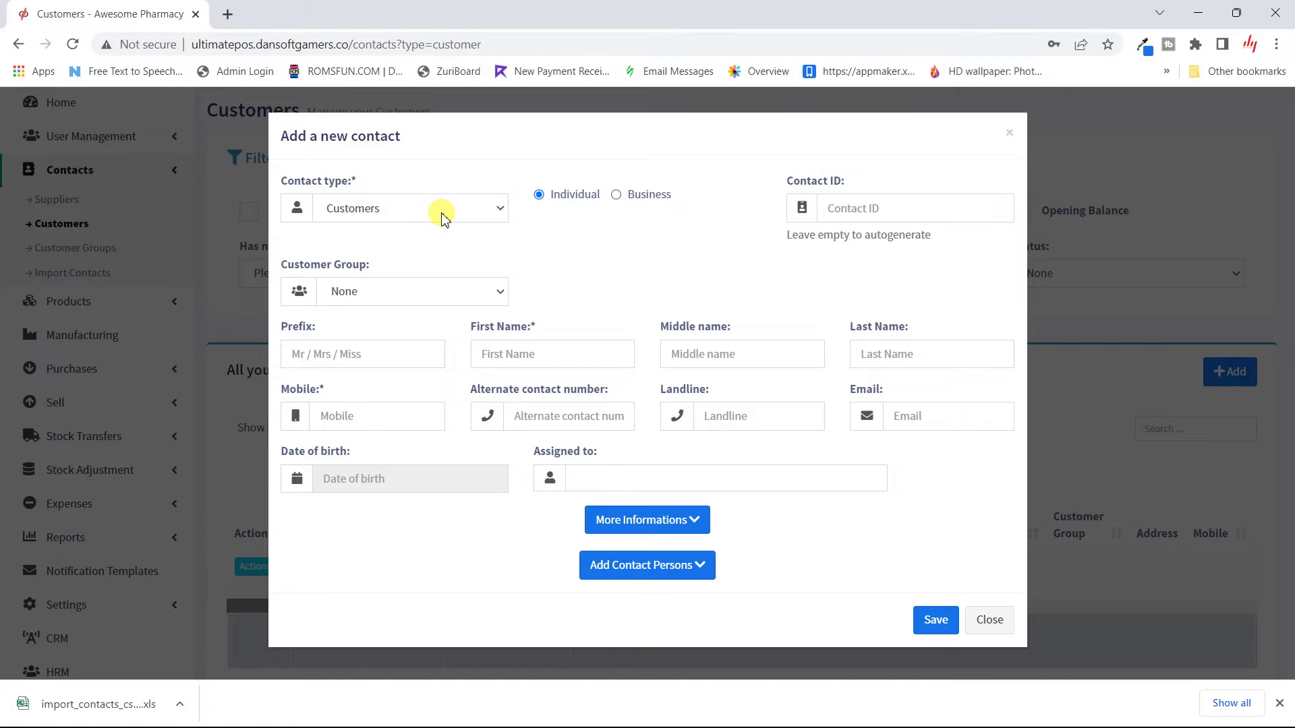
{"action": "left_click", "coordinate": [507, 364]}
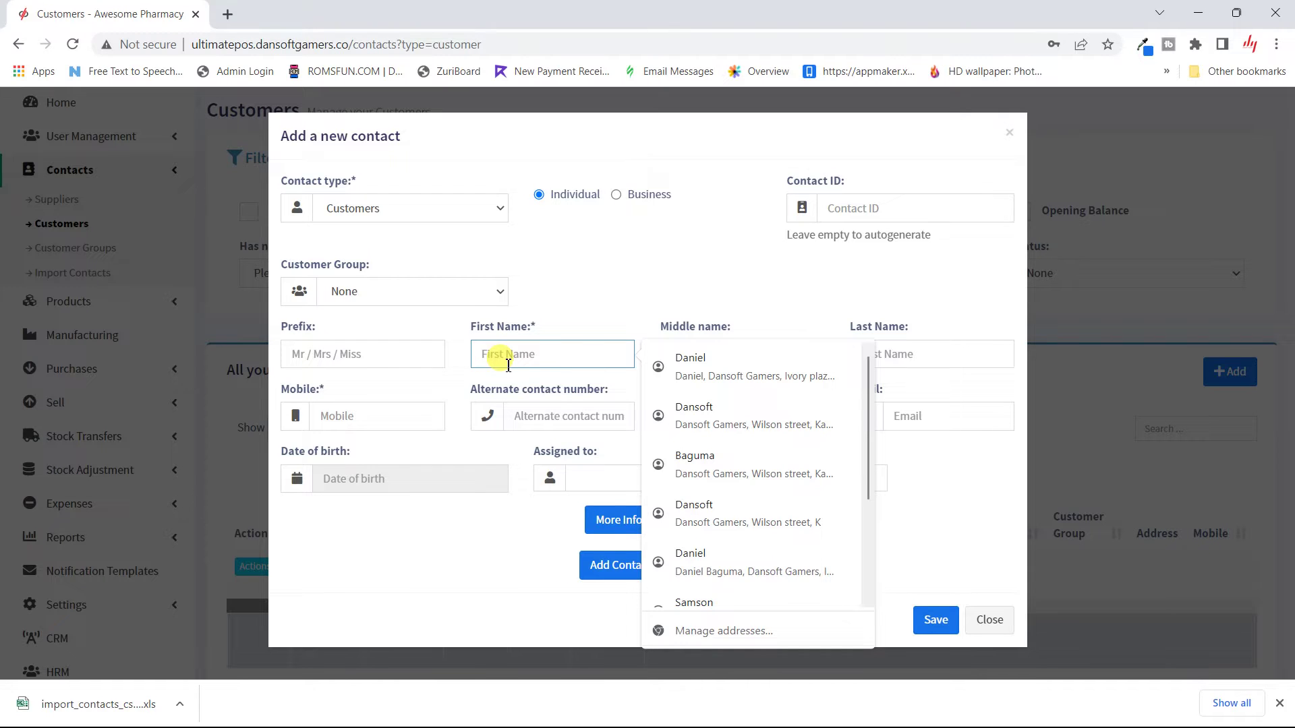
{"action": "type", "text": "Ma"}
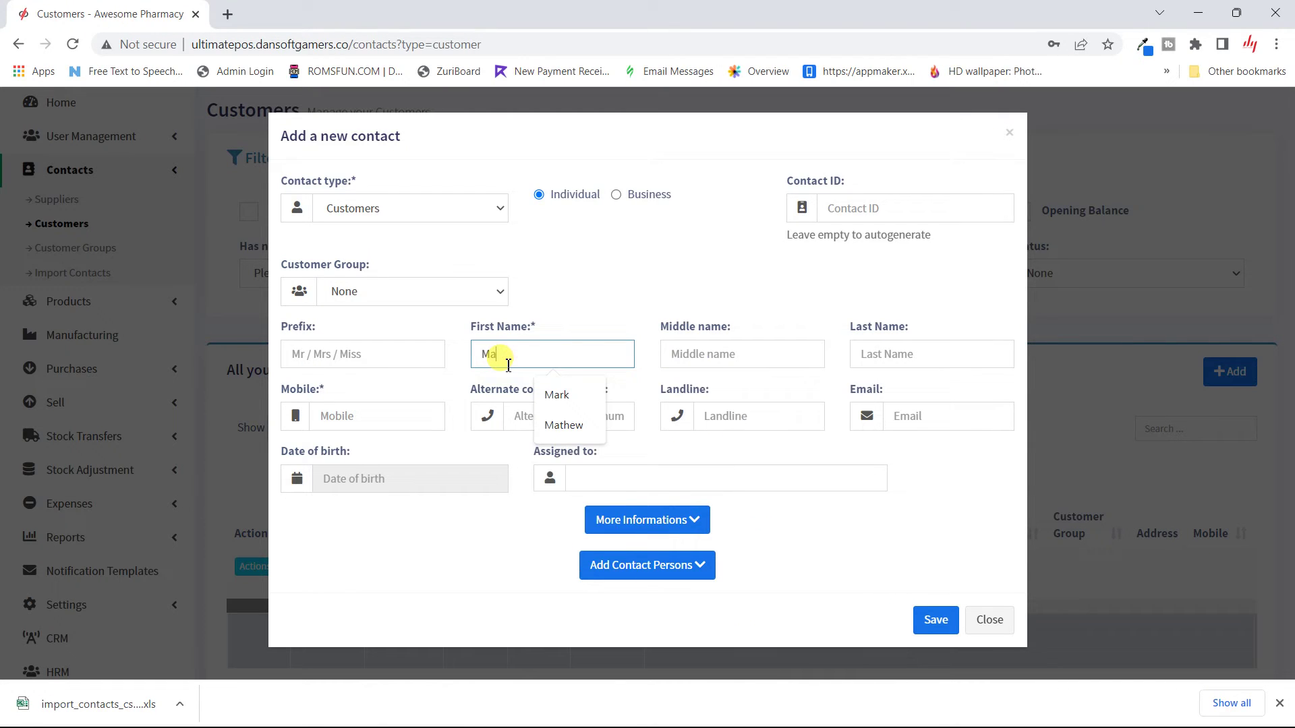
{"action": "type", "text": "ama"}
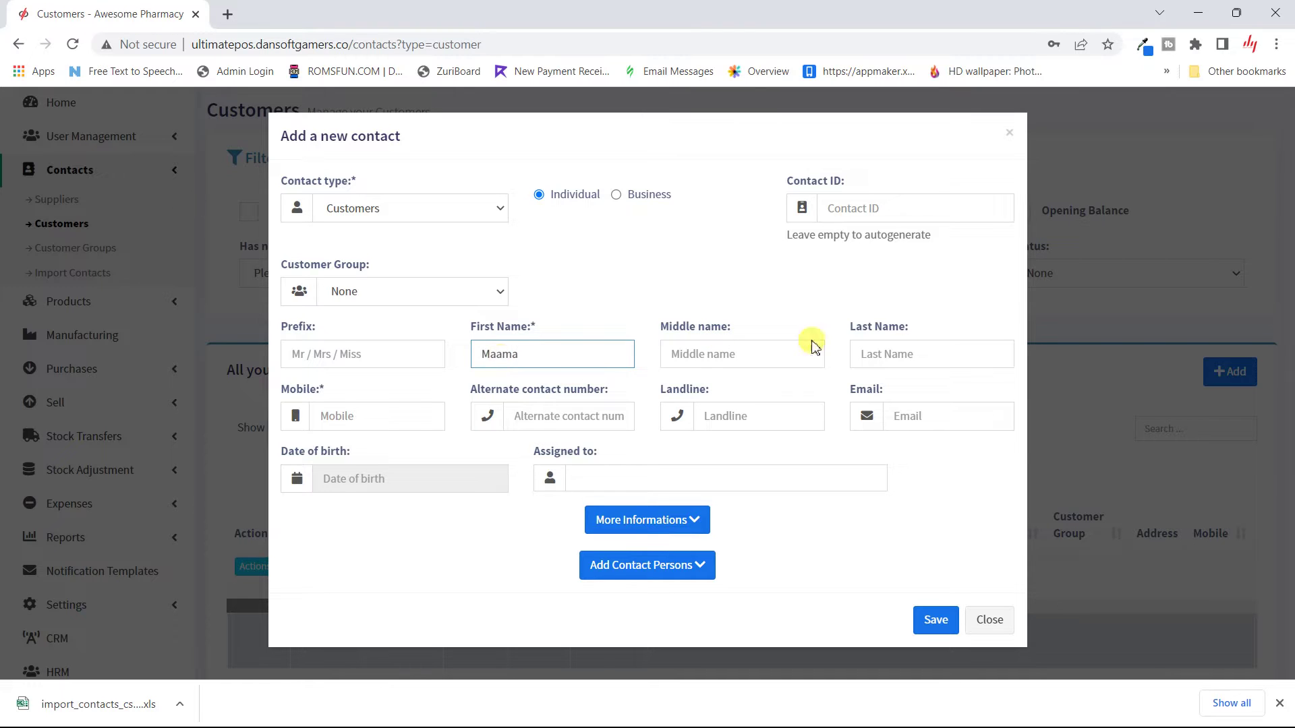
{"action": "left_click", "coordinate": [934, 362]}
{"action": "type", "text": "Joy"}
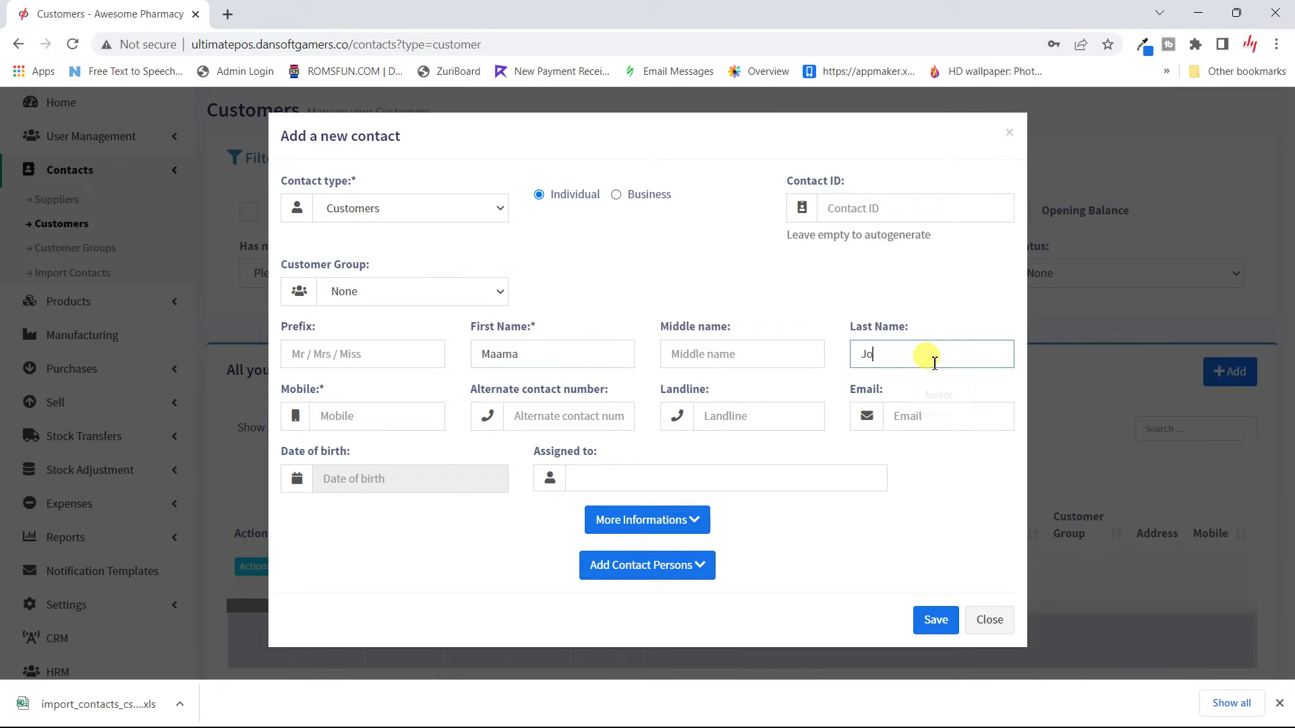
{"action": "left_click", "coordinate": [378, 414]}
{"action": "type", "text": "079"}
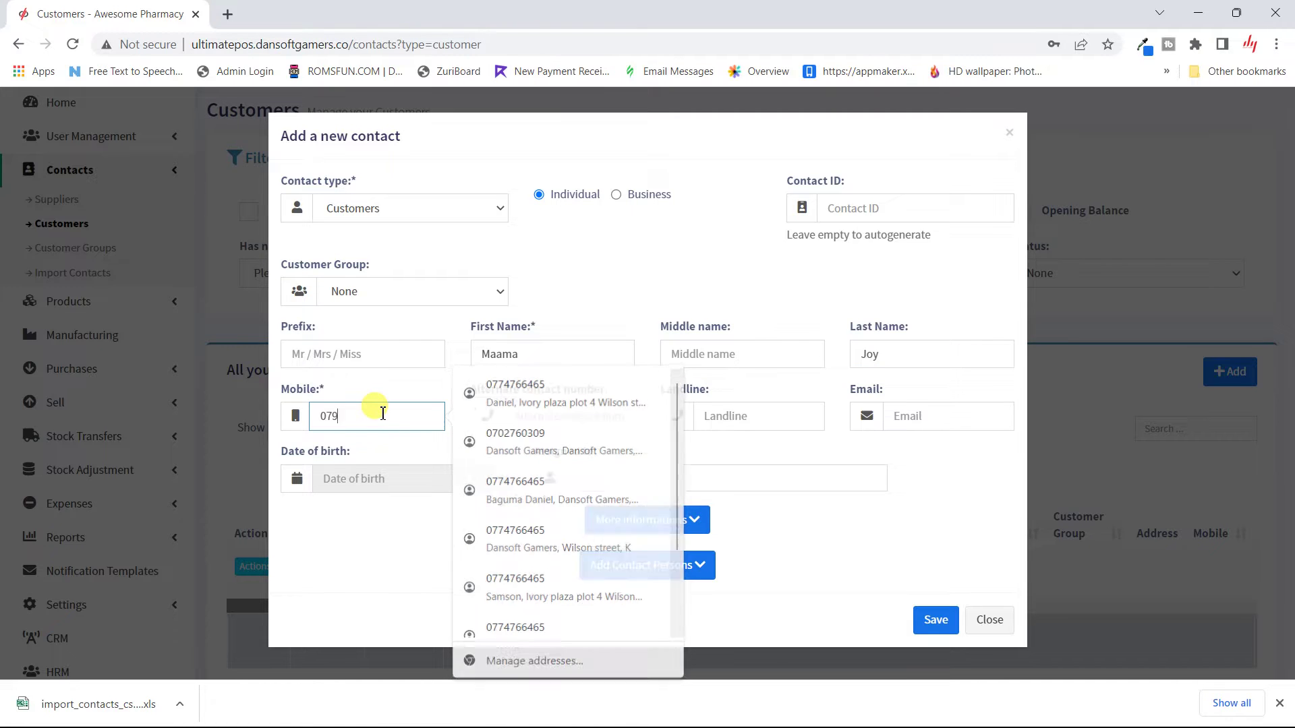
{"action": "type", "text": "99999"}
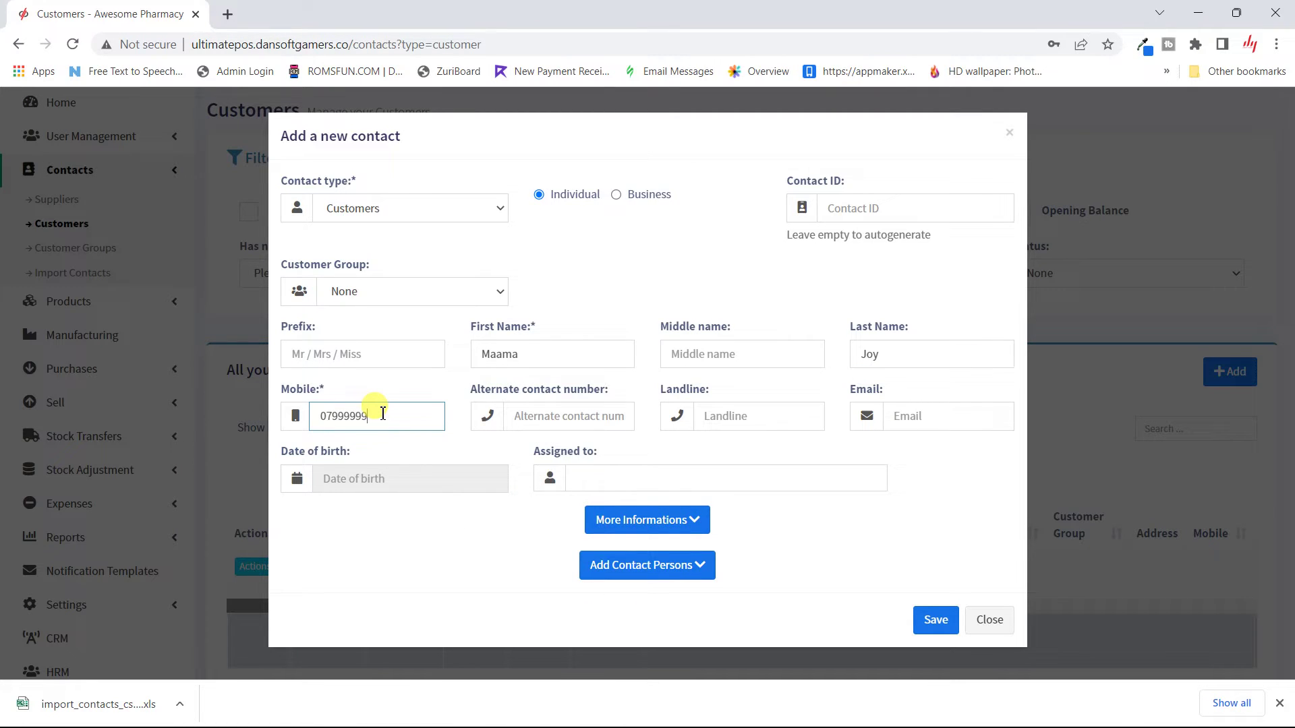
{"action": "type", "text": "9"}
Step: Pick 24 July 2000 as the customer's date of birth in the calendar
{"action": "left_click", "coordinate": [448, 480]}
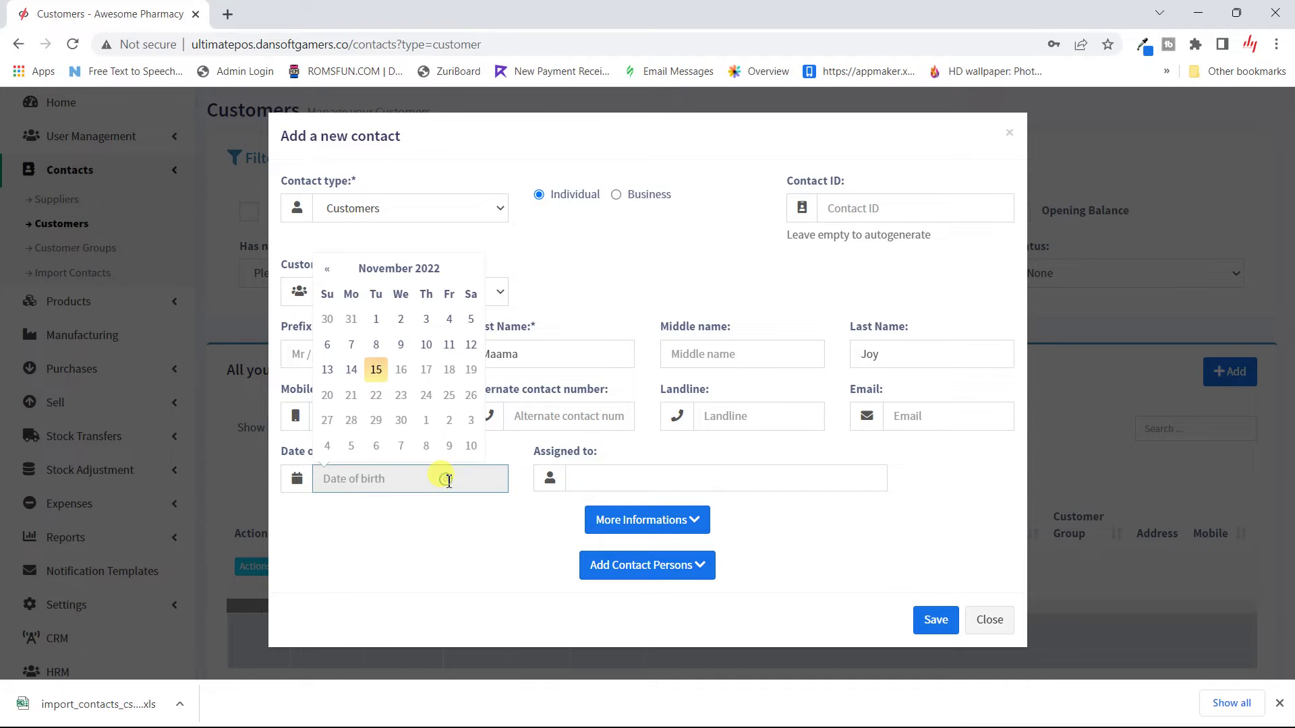
{"action": "left_click", "coordinate": [399, 267]}
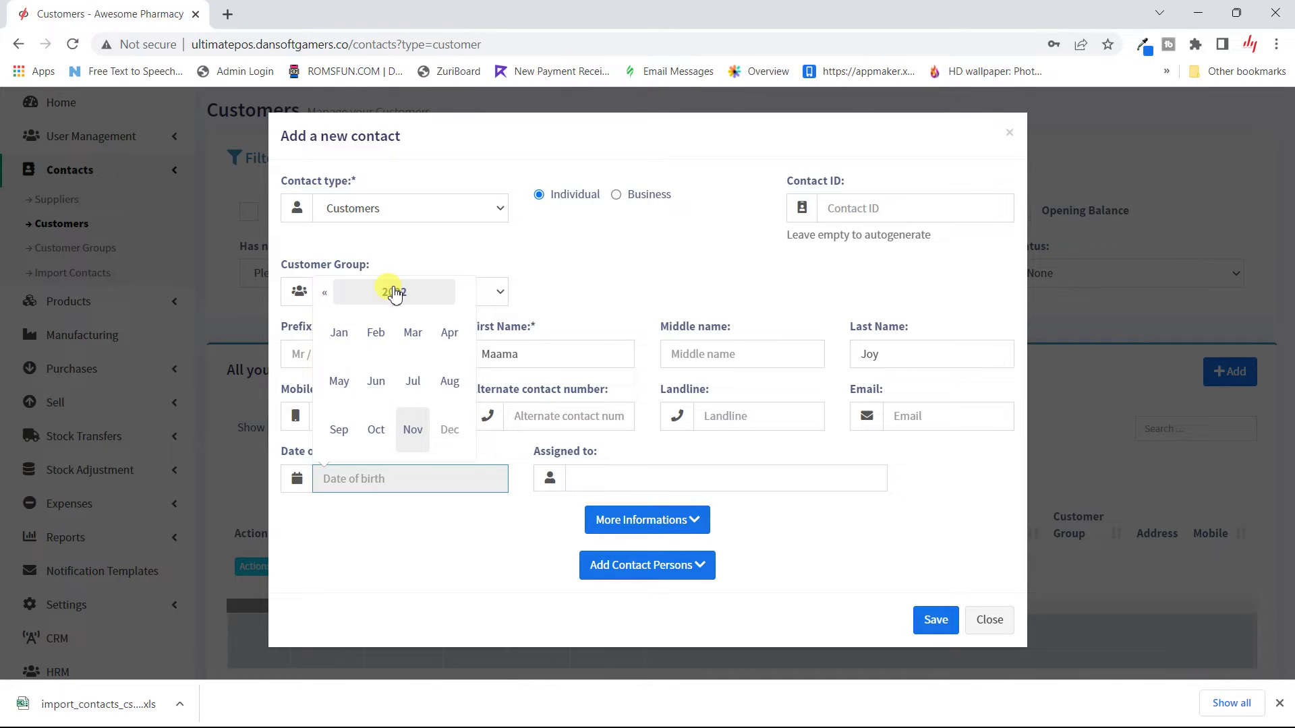
{"action": "left_click", "coordinate": [394, 292]}
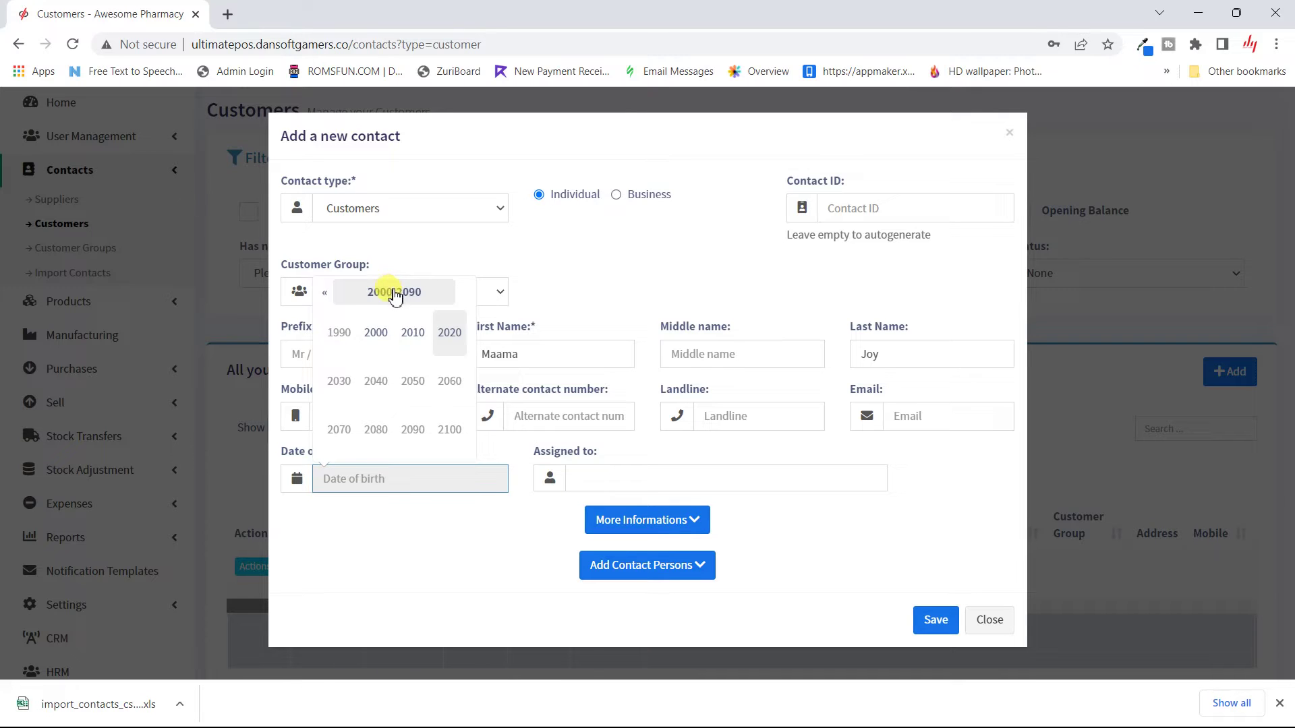
{"action": "left_click", "coordinate": [394, 293]}
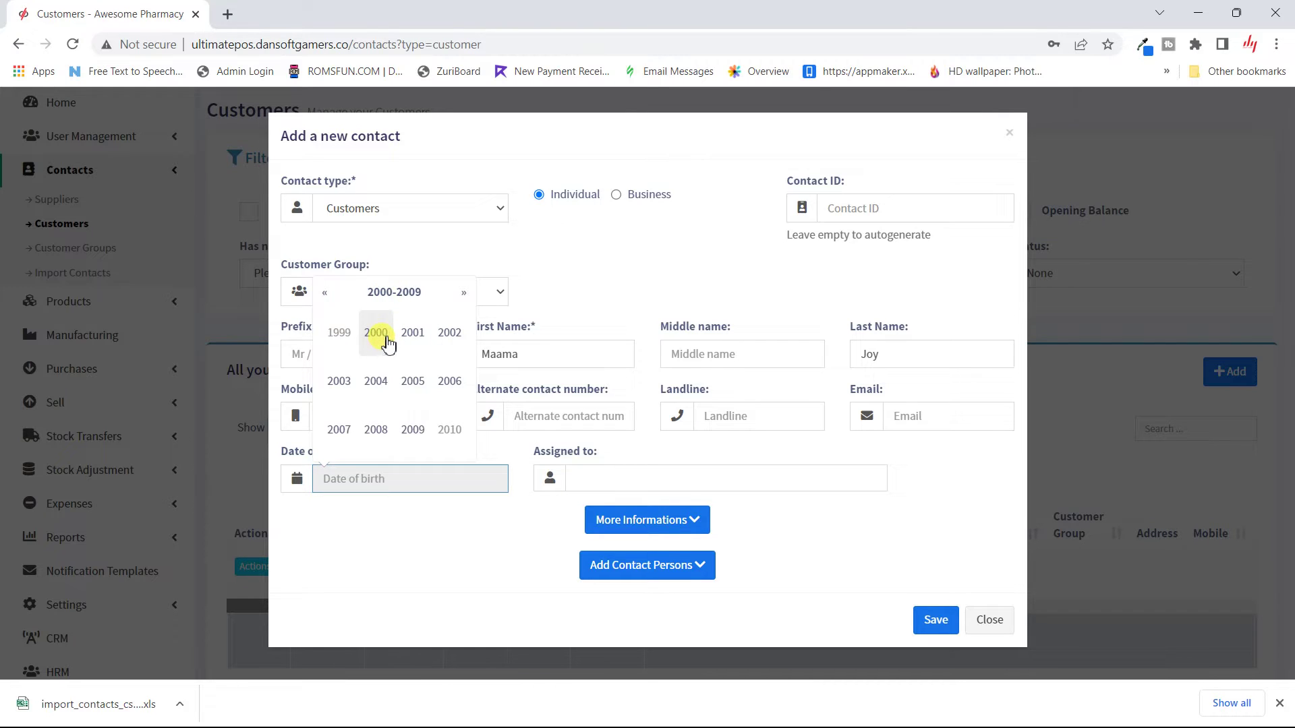
{"action": "double_click", "coordinate": [388, 343]}
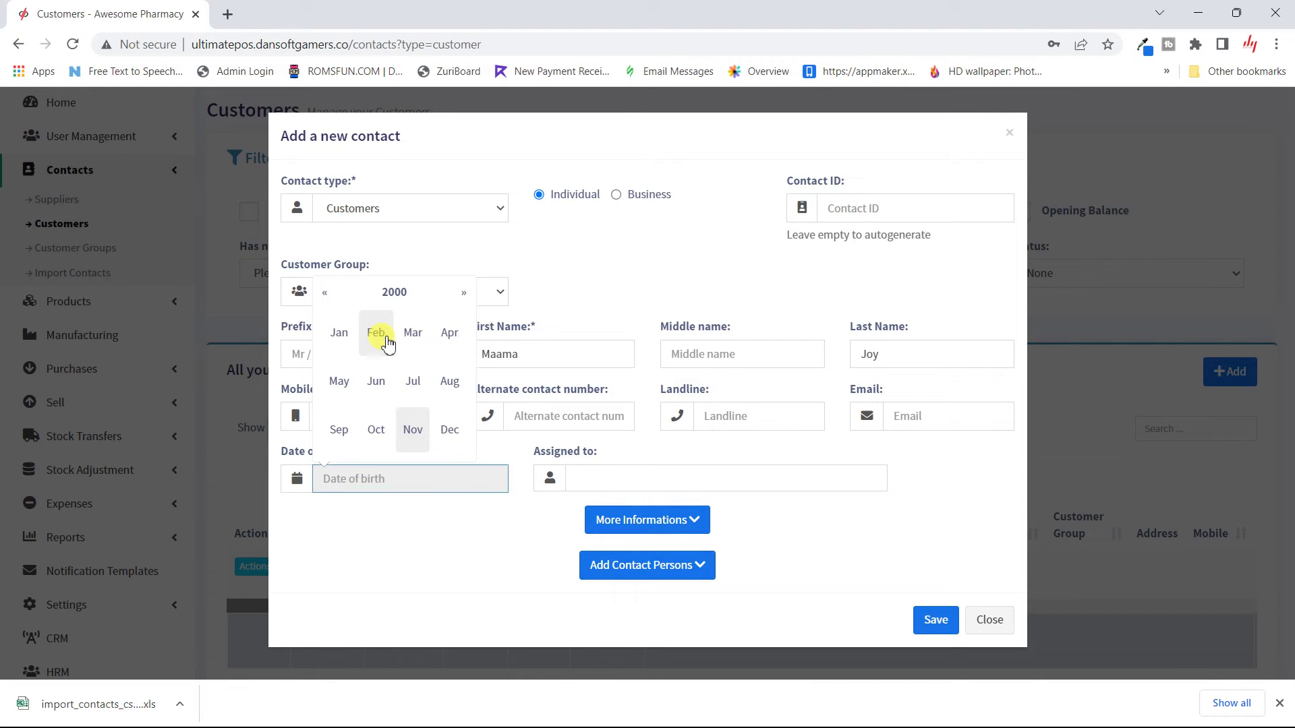
{"action": "left_click", "coordinate": [412, 386]}
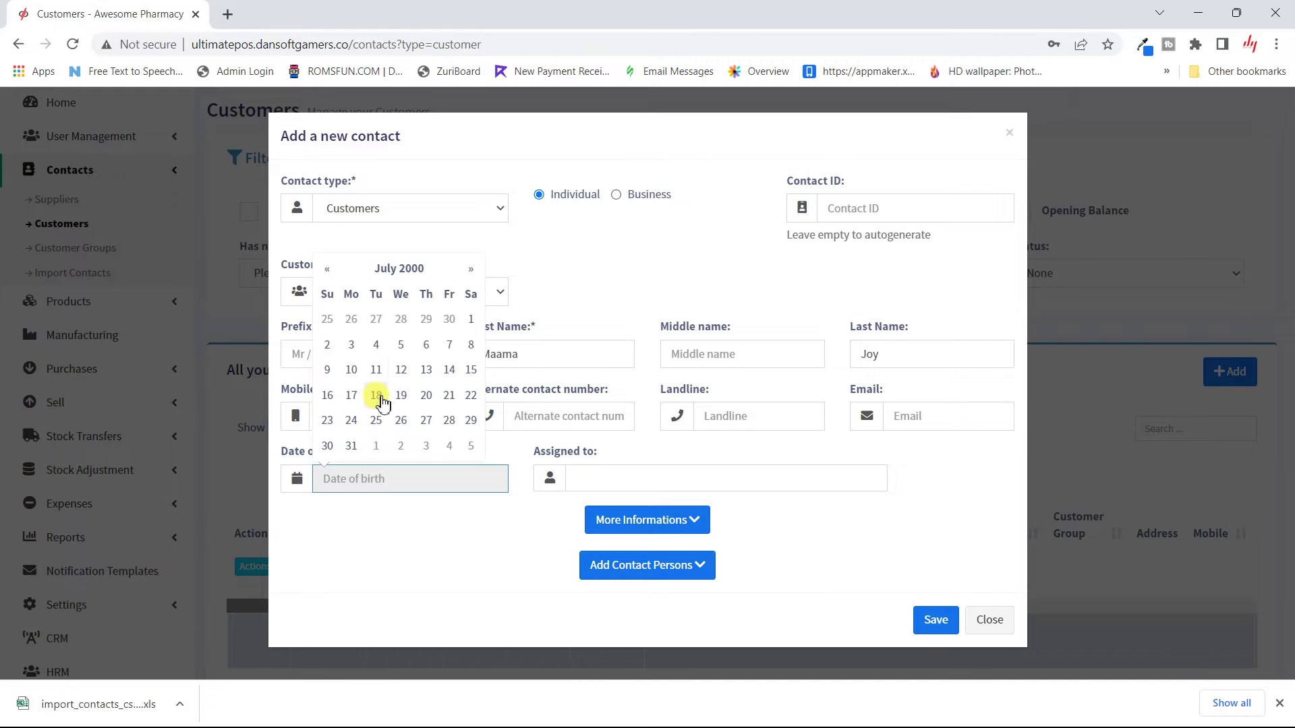
{"action": "left_click", "coordinate": [351, 420]}
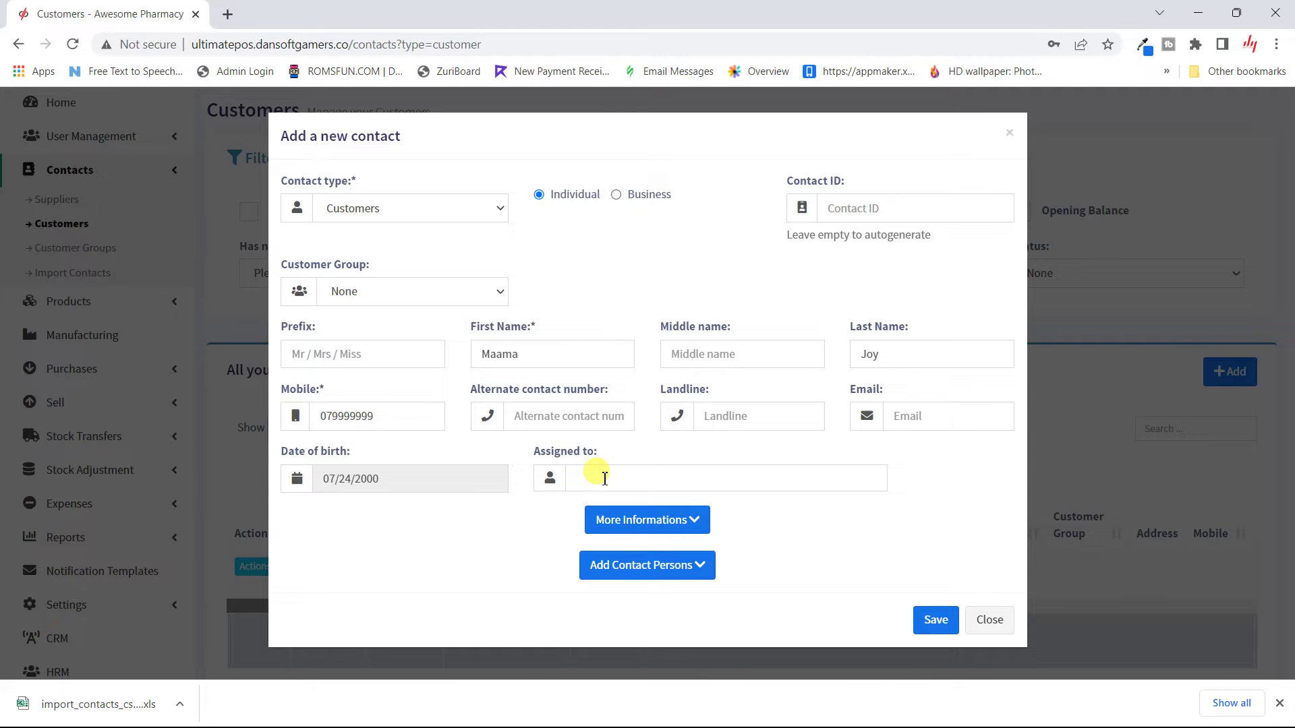
Step: Assign the new customer to a staff member
{"action": "left_click", "coordinate": [605, 478]}
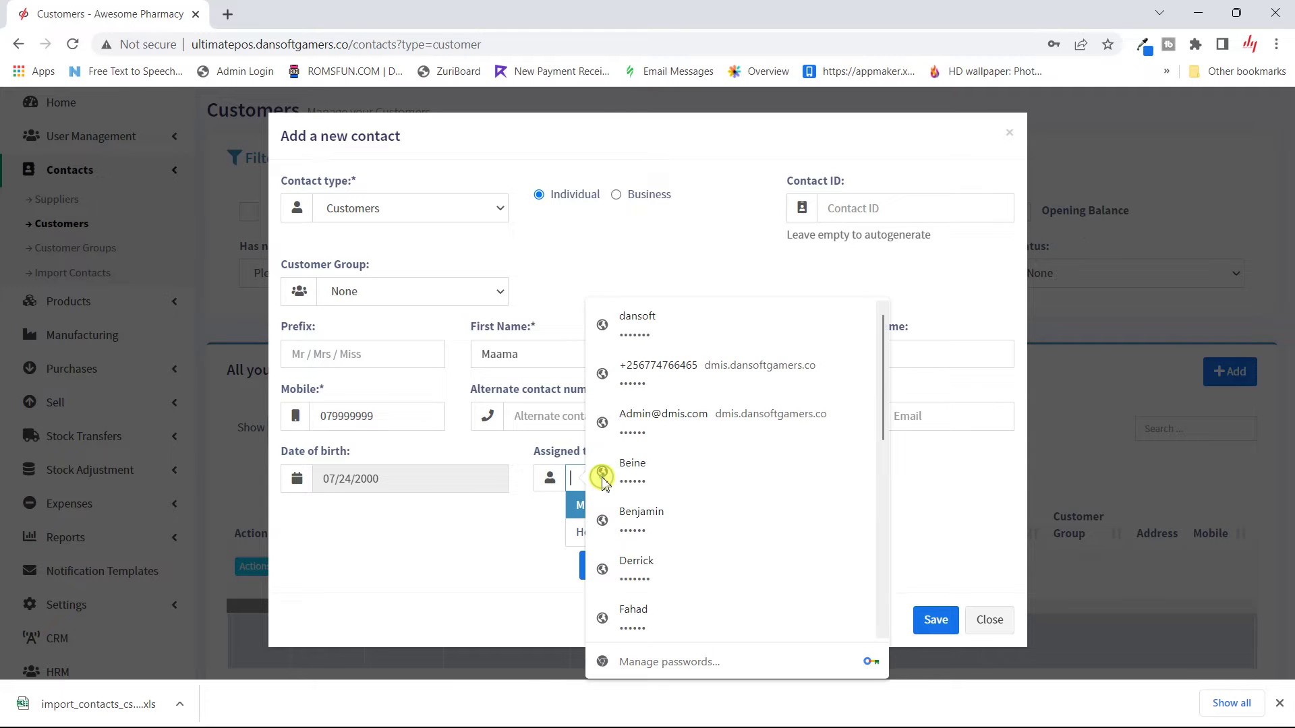
{"action": "left_click", "coordinate": [580, 511]}
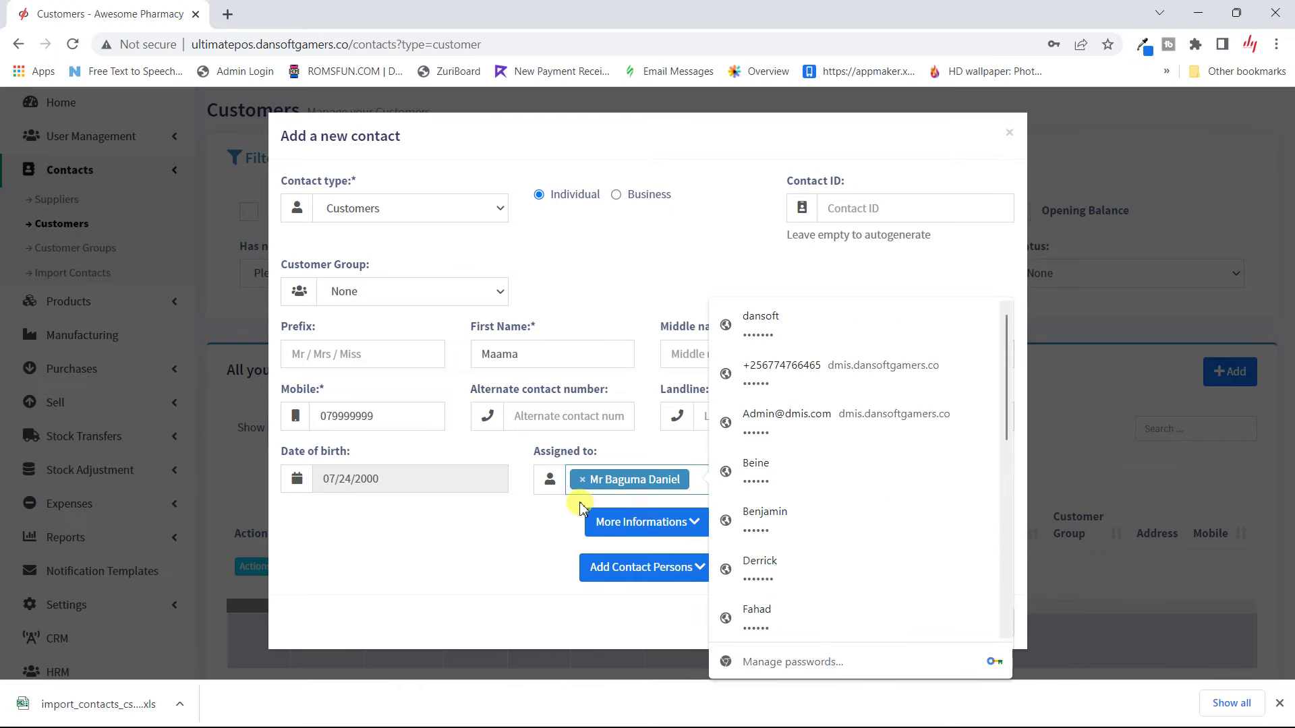
{"action": "left_click", "coordinate": [535, 541]}
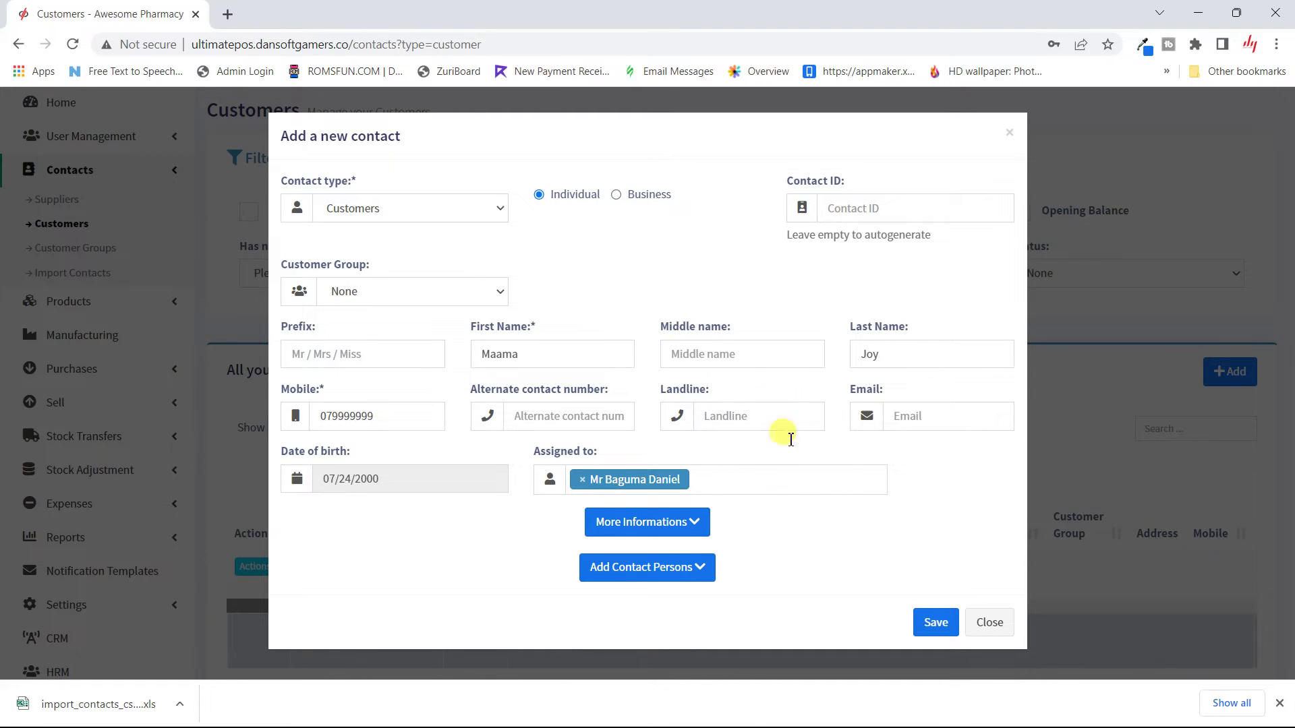
Step: Expand the additional details and move past Custom Field 1 to the blank shipping address
{"action": "left_click", "coordinate": [691, 532]}
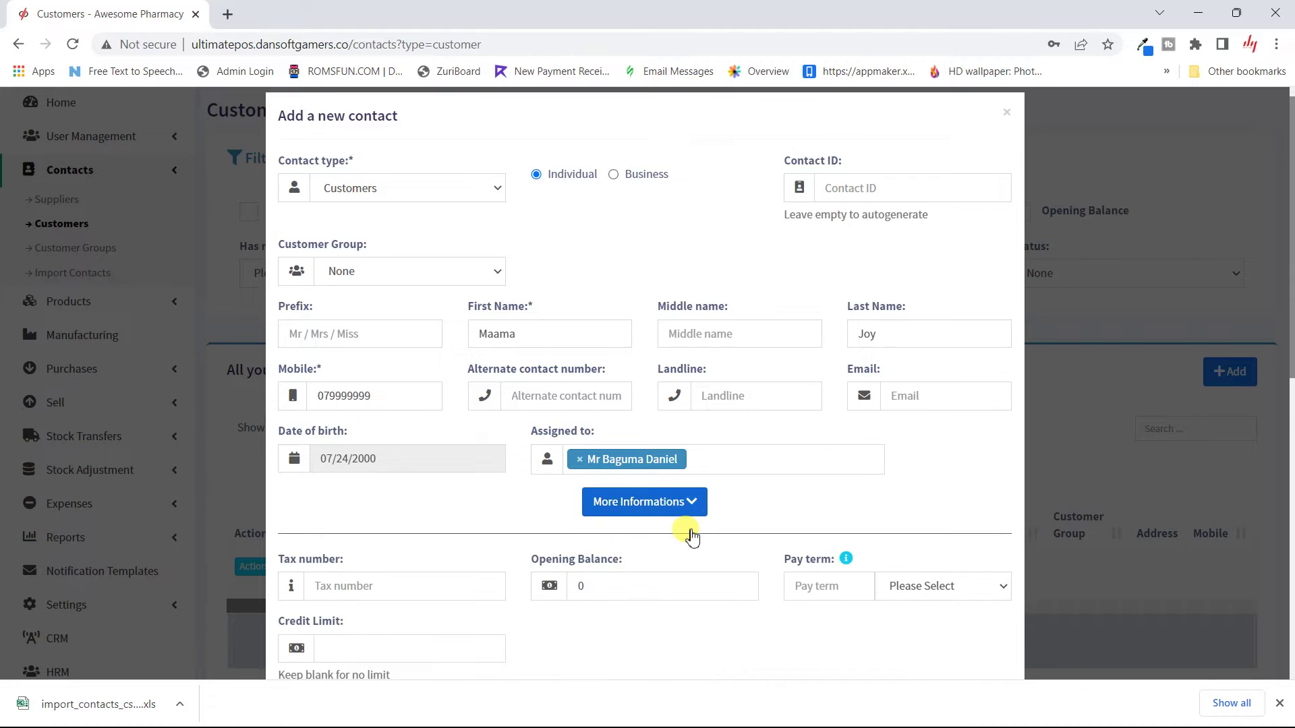
{"action": "scroll", "coordinate": [692, 533], "scroll_direction": "down", "scroll_amount": 7}
{"action": "scroll", "coordinate": [691, 532], "scroll_direction": "down", "scroll_amount": 2}
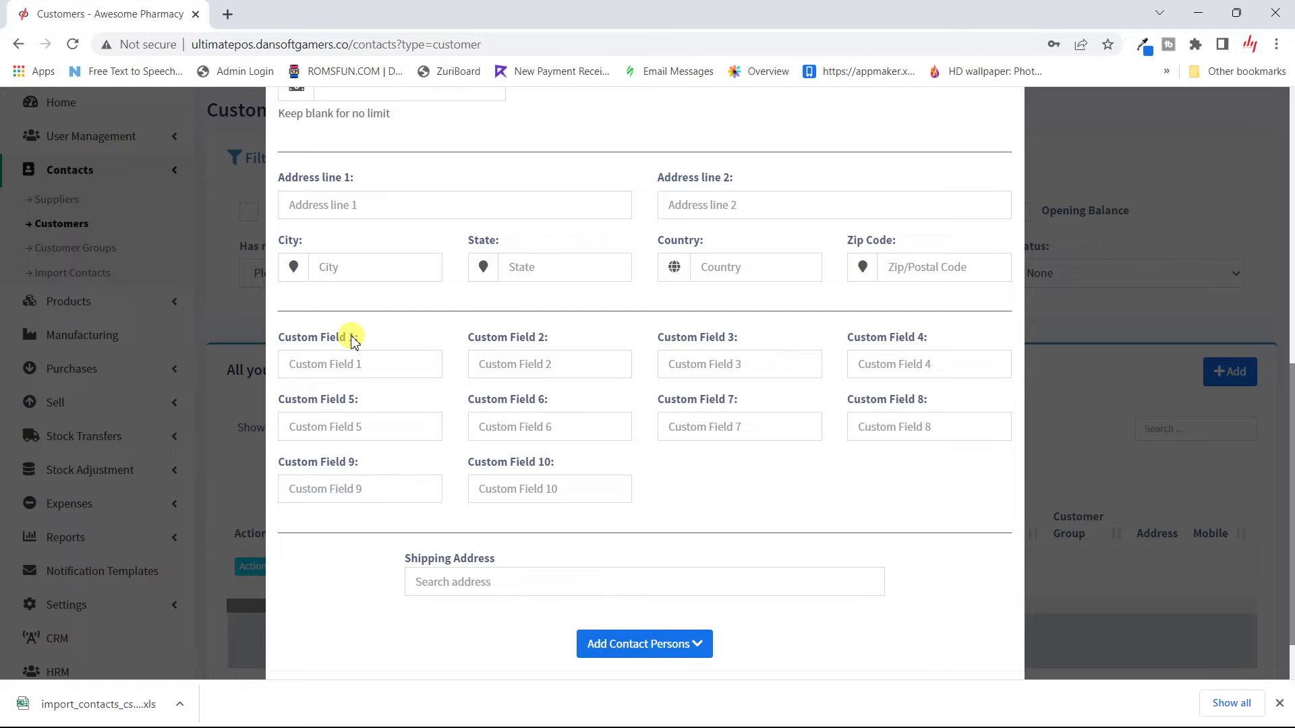
{"action": "right_click", "coordinate": [350, 341]}
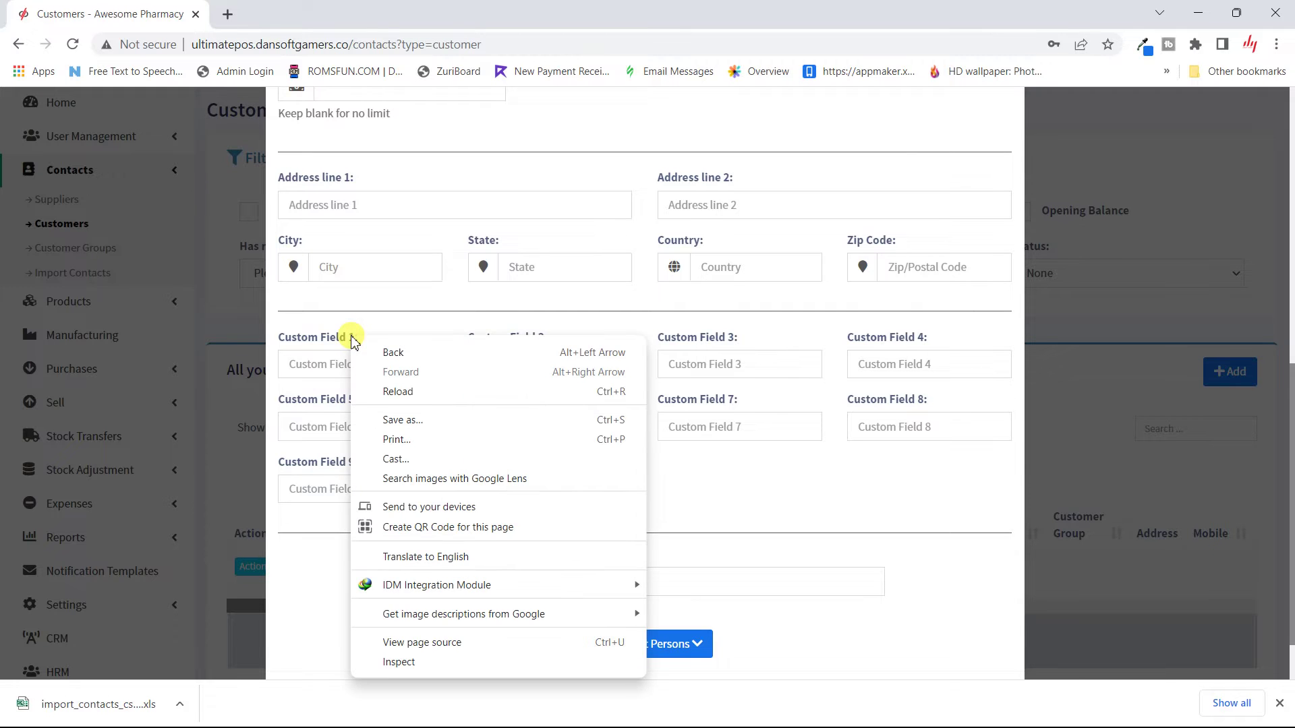
{"action": "left_click", "coordinate": [309, 363]}
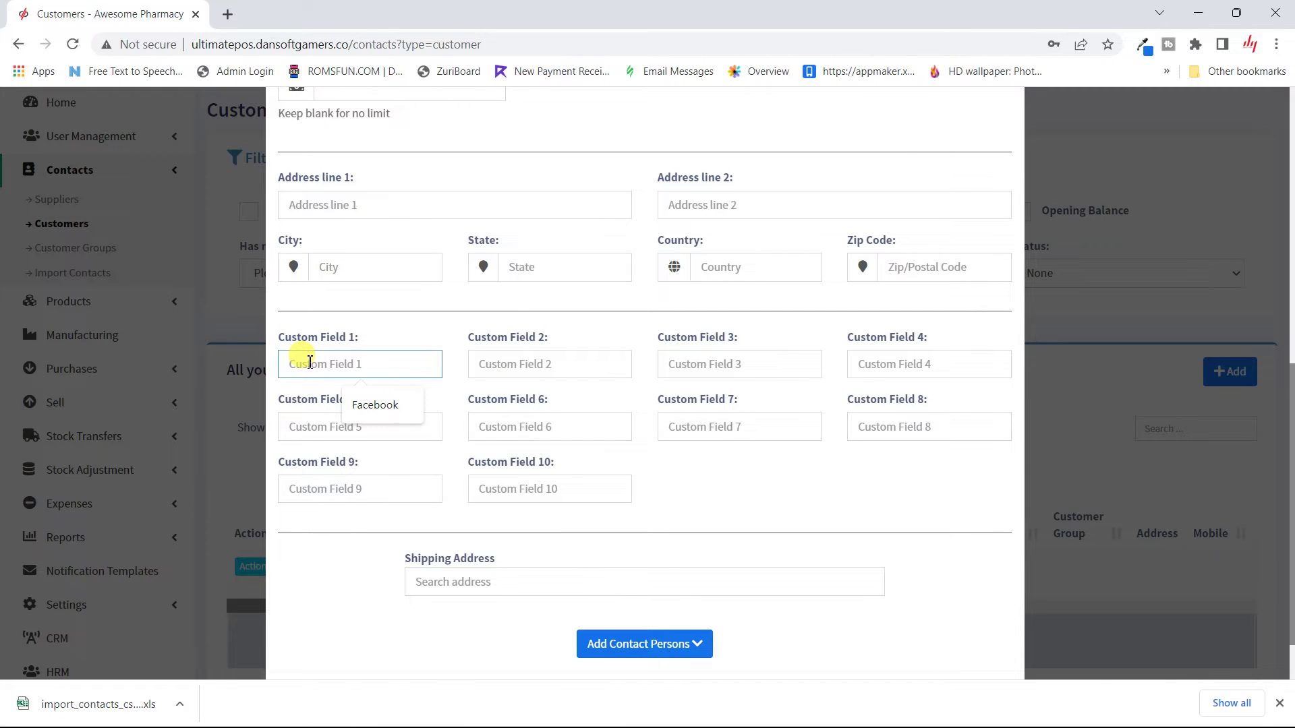
{"action": "left_click", "coordinate": [409, 338]}
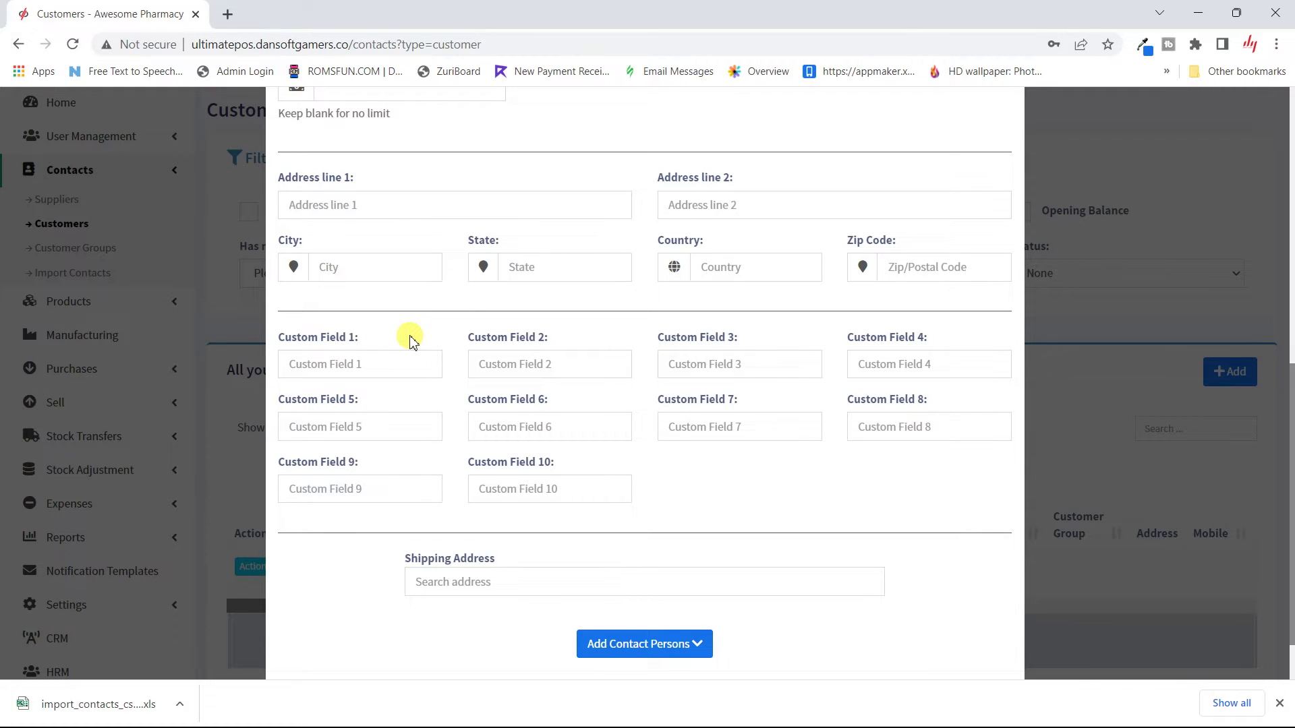
{"action": "scroll", "coordinate": [408, 339], "scroll_direction": "down", "scroll_amount": 1}
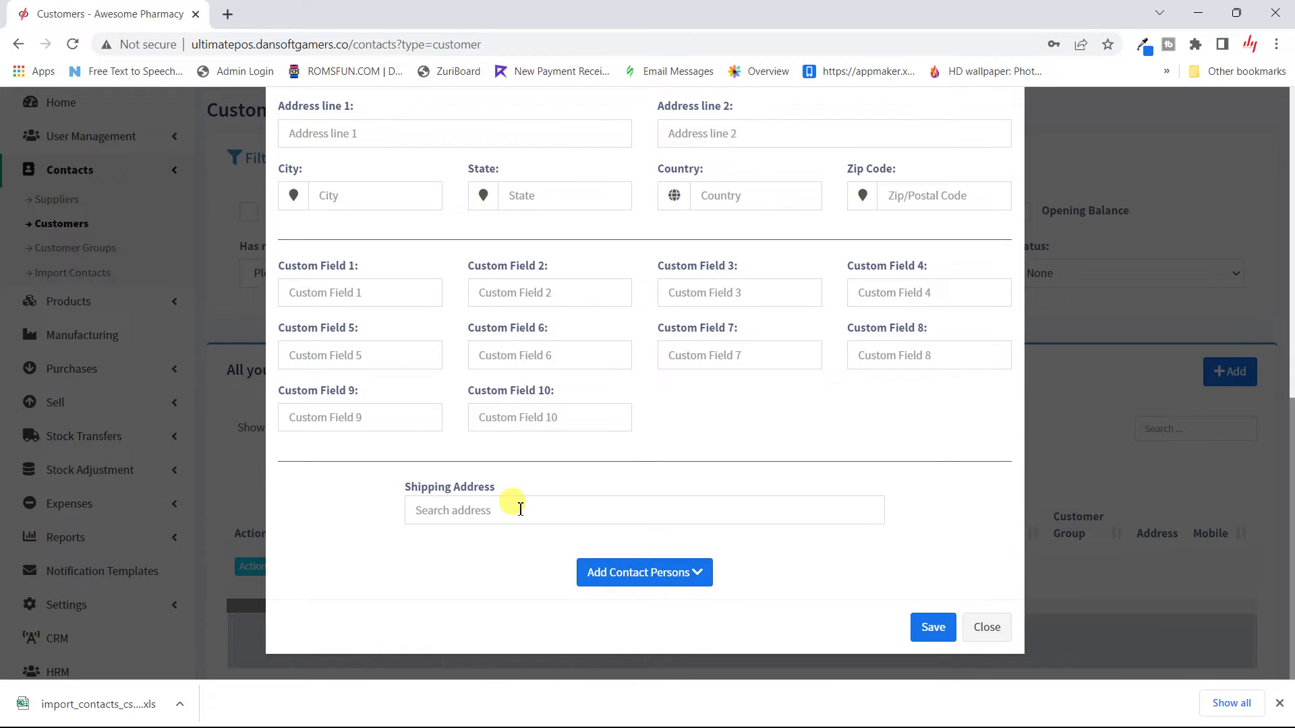
{"action": "left_click", "coordinate": [520, 509]}
Step: Save the new customer from the Add Customer form
{"action": "left_click", "coordinate": [754, 570]}
{"action": "left_click", "coordinate": [934, 628]}
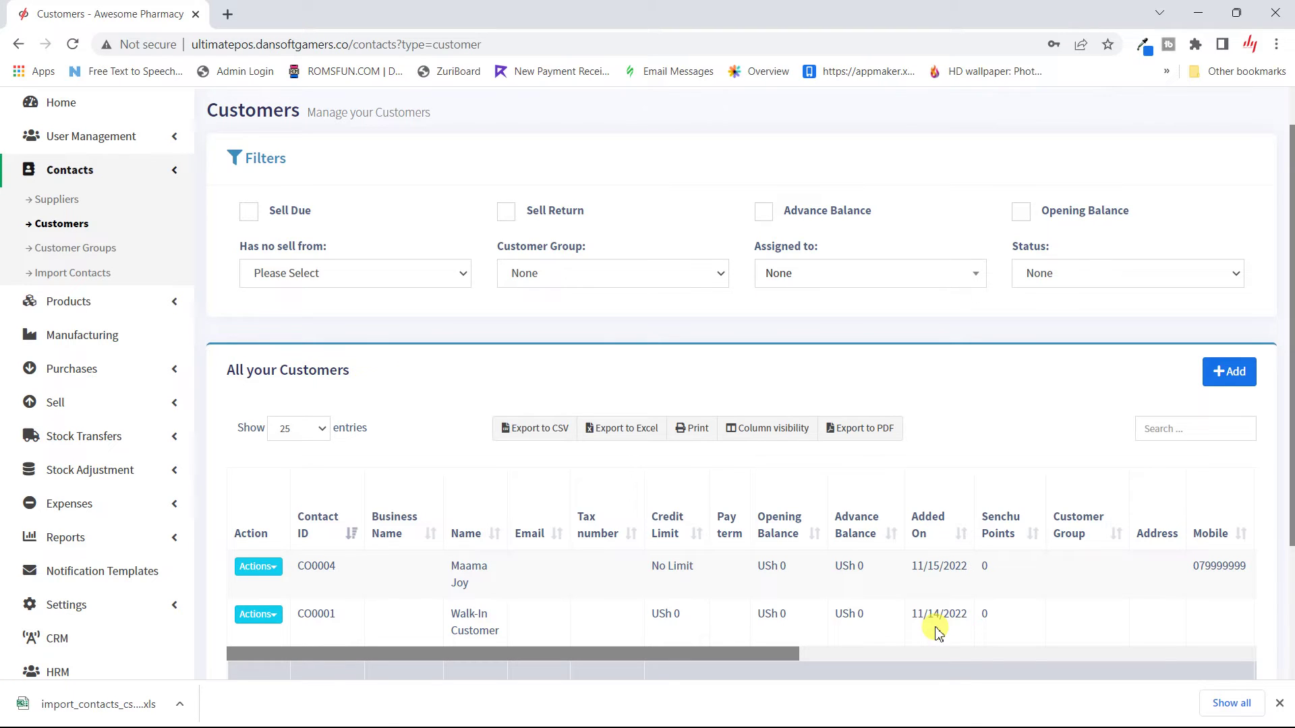
Step: Try the Sell Due and Advance Balance filters, then reload the Customers page
{"action": "scroll", "coordinate": [935, 632], "scroll_direction": "up", "scroll_amount": 1}
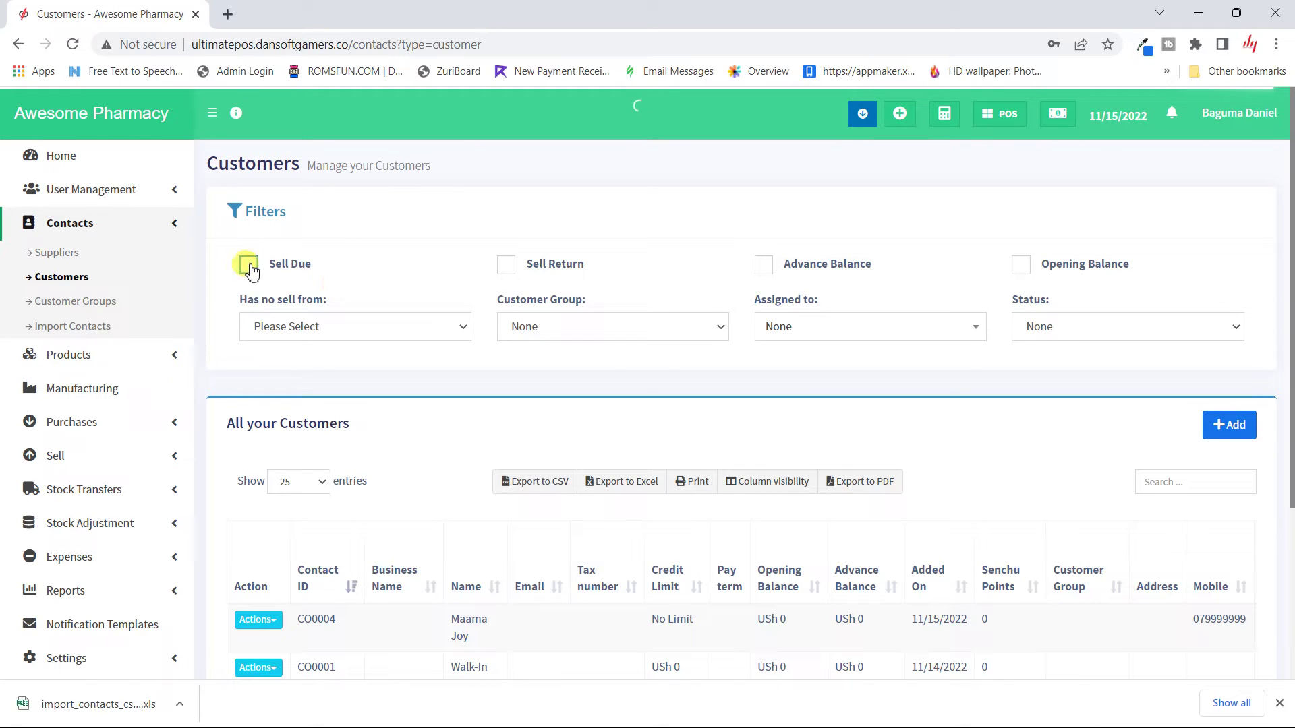
{"action": "left_click", "coordinate": [249, 265]}
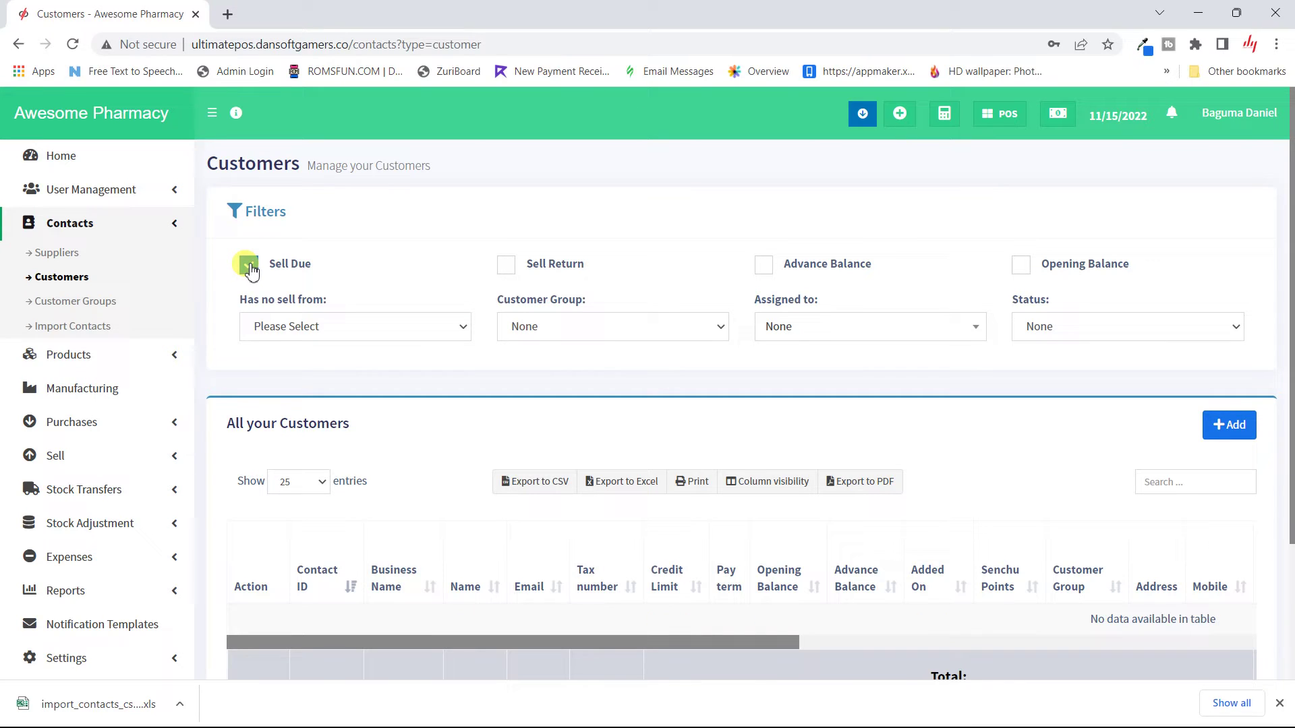
{"action": "left_click", "coordinate": [249, 265]}
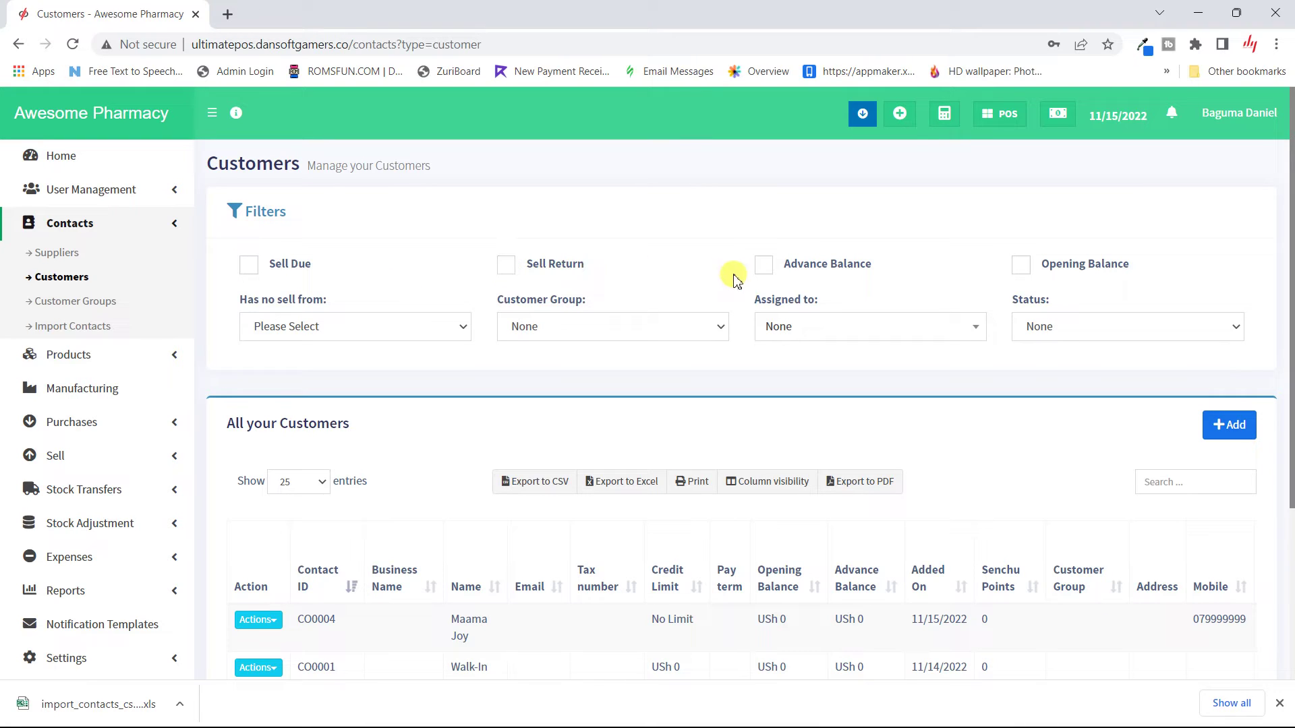
{"action": "left_click", "coordinate": [769, 274]}
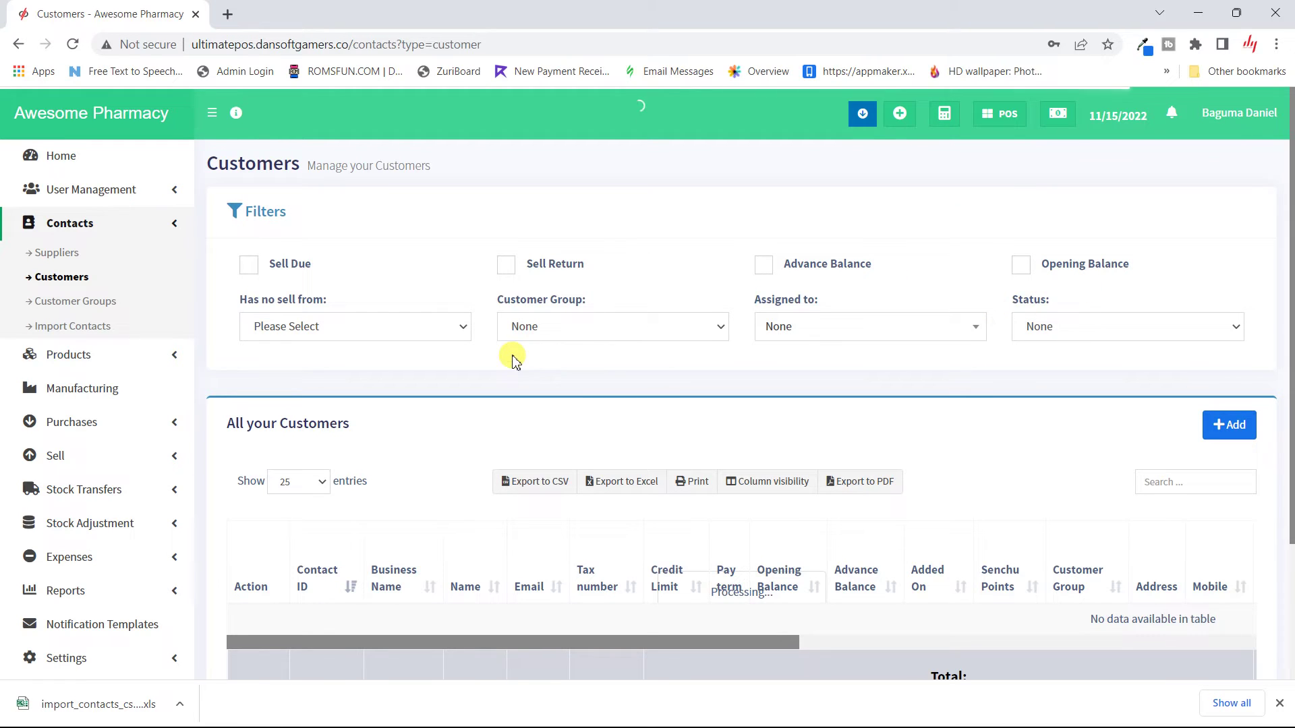
{"action": "left_click", "coordinate": [414, 335]}
{"action": "left_click", "coordinate": [414, 335]}
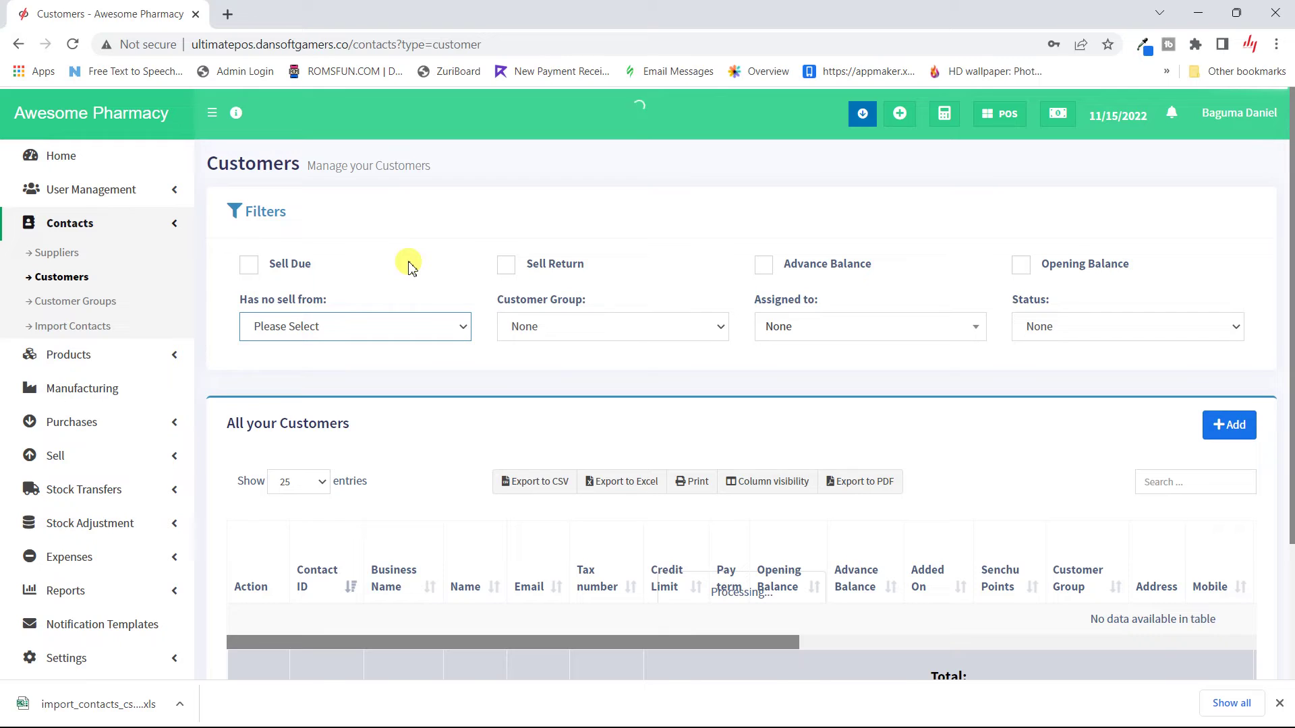
{"action": "left_click", "coordinate": [68, 50]}
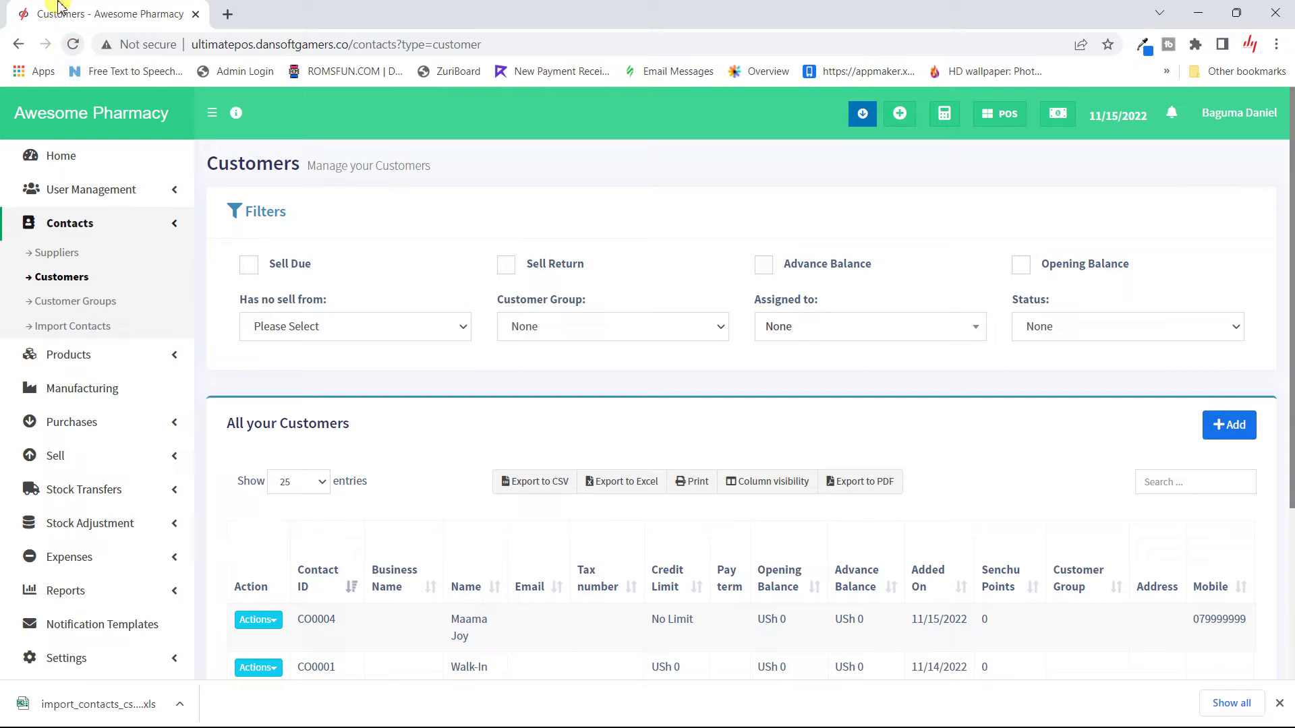
Step: Filter the Customers list by Has no sell from: One month
{"action": "left_click", "coordinate": [418, 327]}
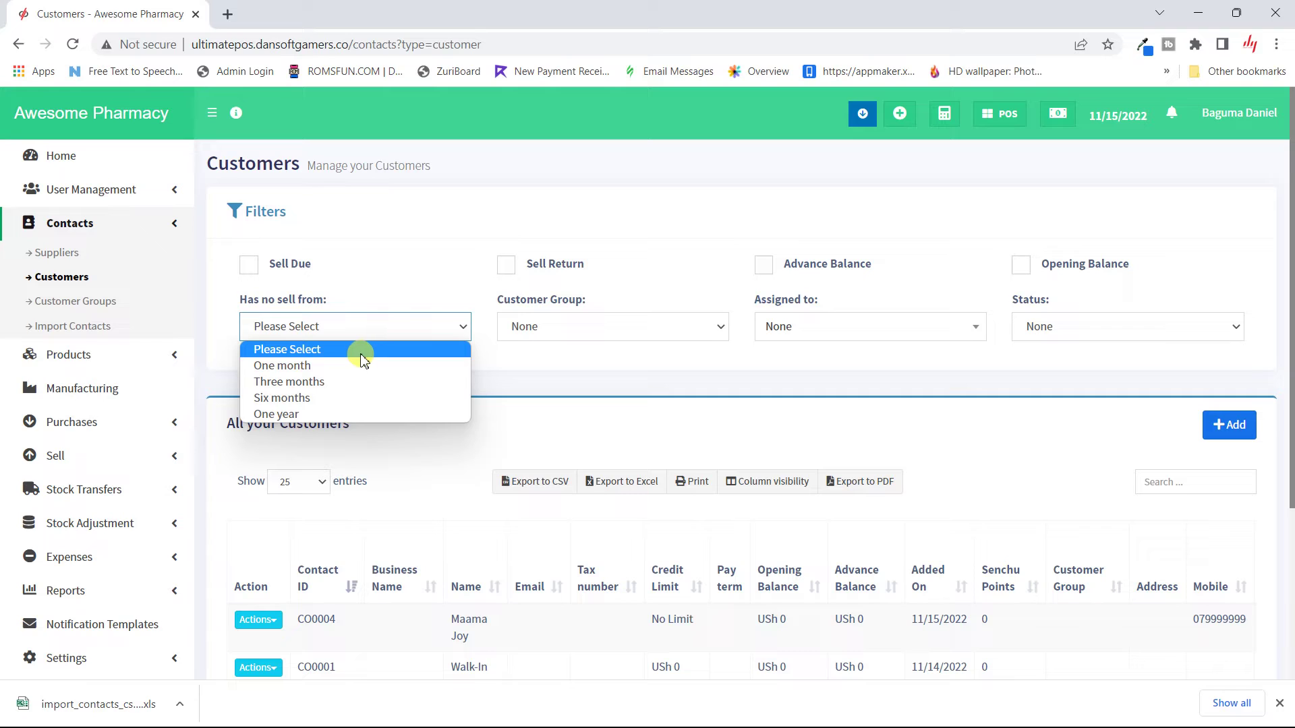
{"action": "left_click", "coordinate": [320, 364]}
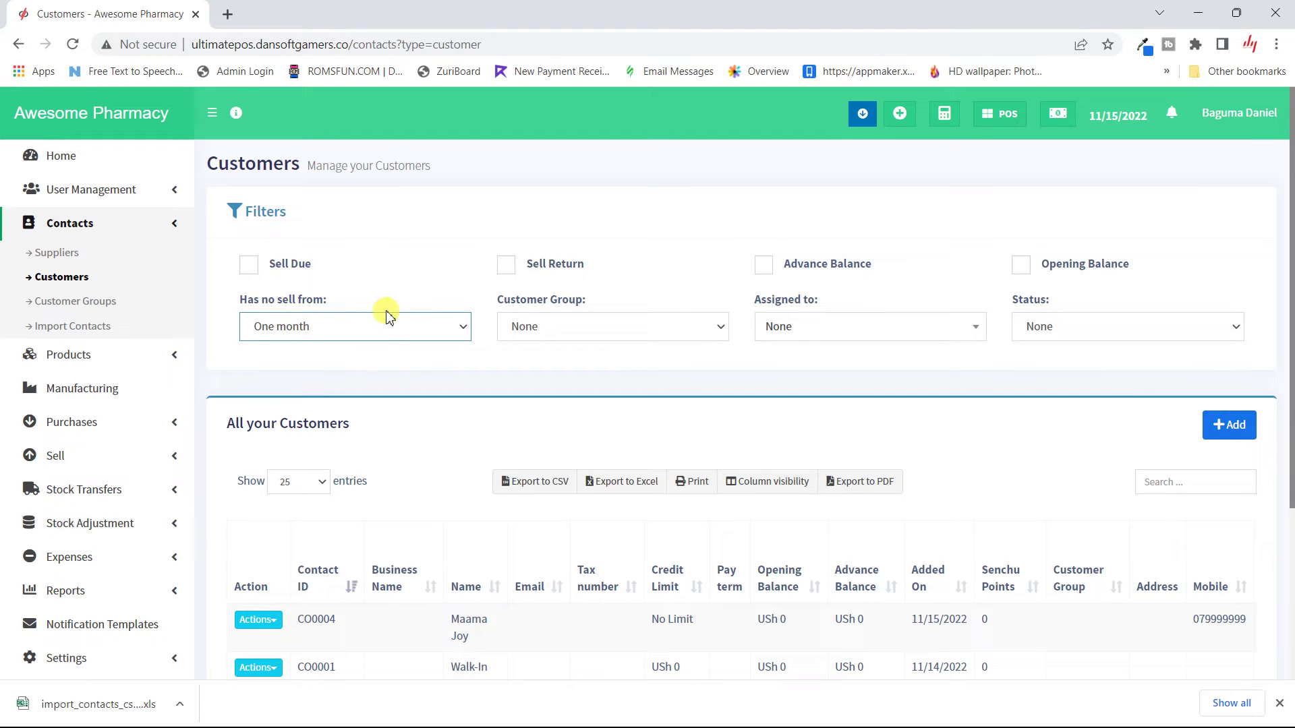
{"action": "left_click", "coordinate": [421, 326]}
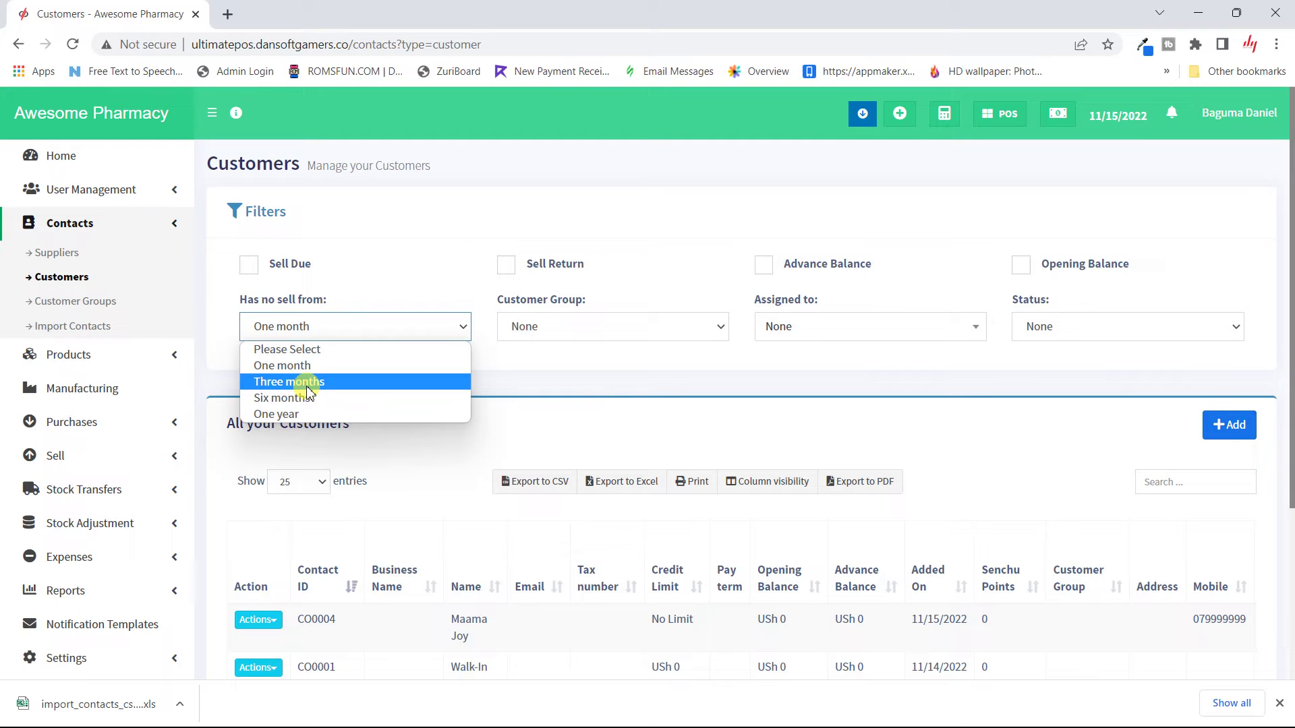
{"action": "left_click", "coordinate": [502, 371]}
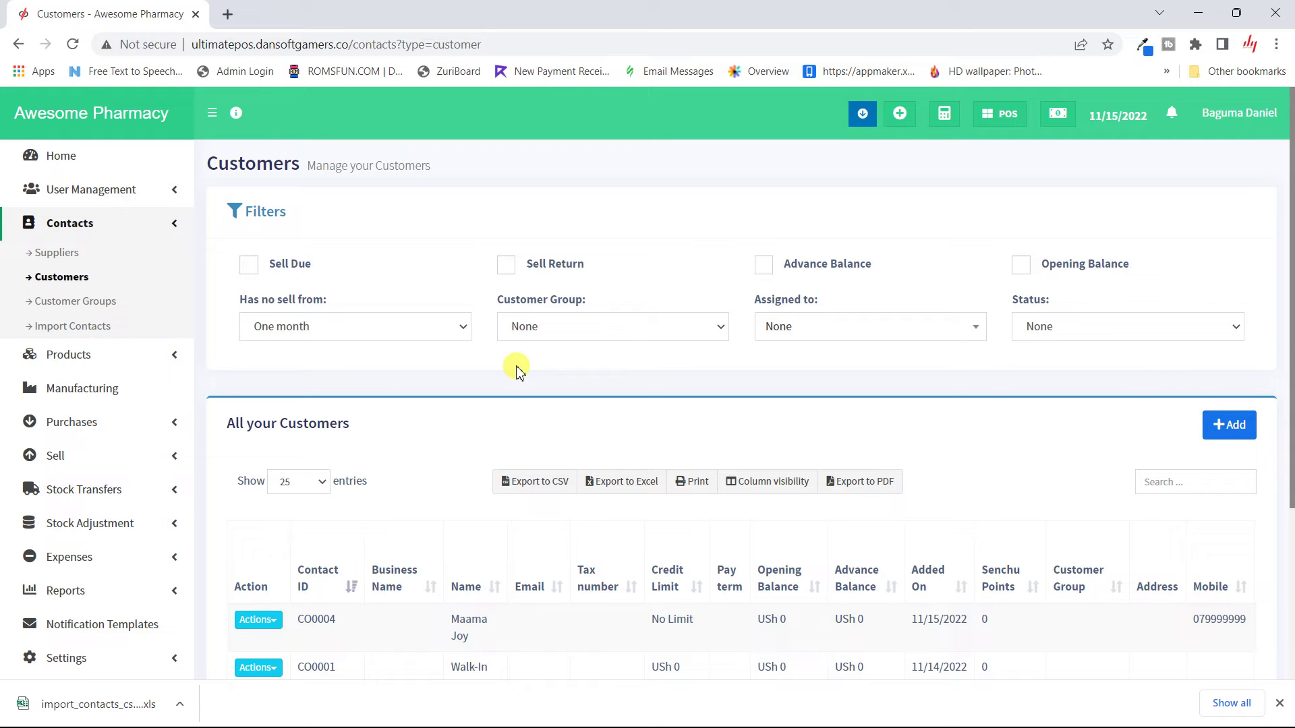
{"action": "left_click", "coordinate": [646, 326]}
{"action": "left_click", "coordinate": [647, 329]}
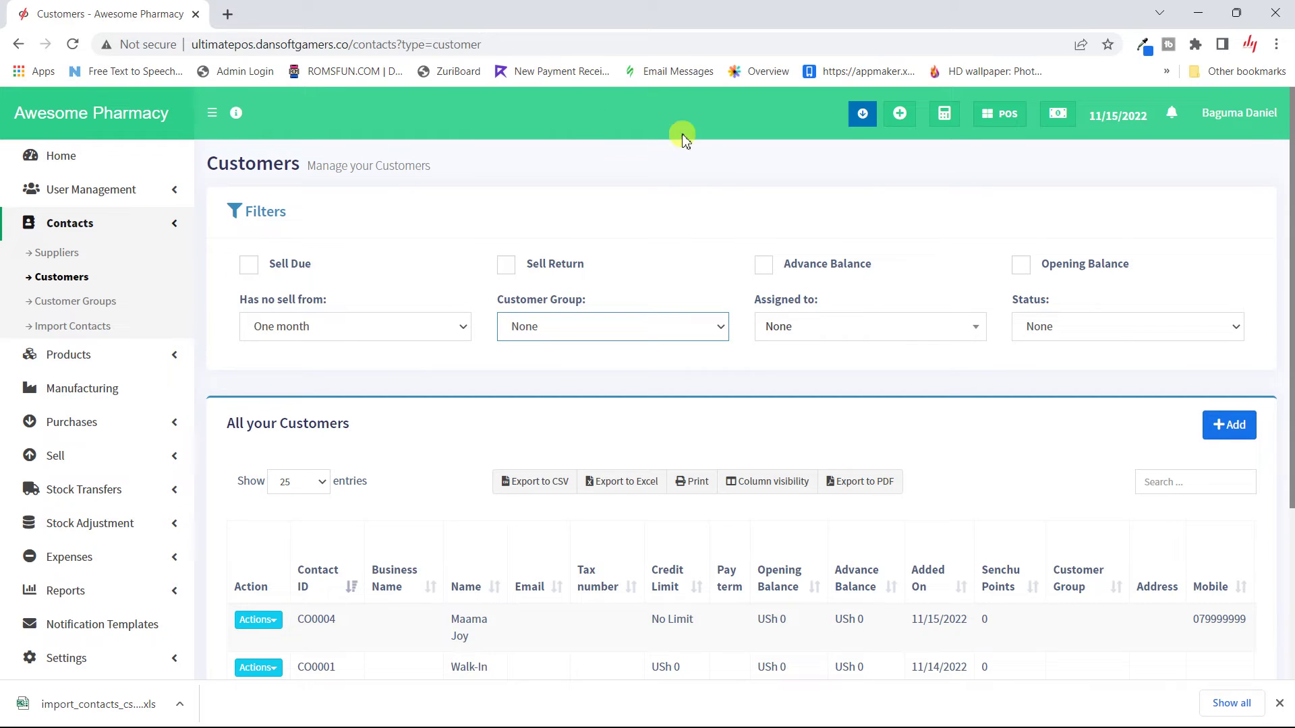
{"action": "left_click", "coordinate": [894, 327]}
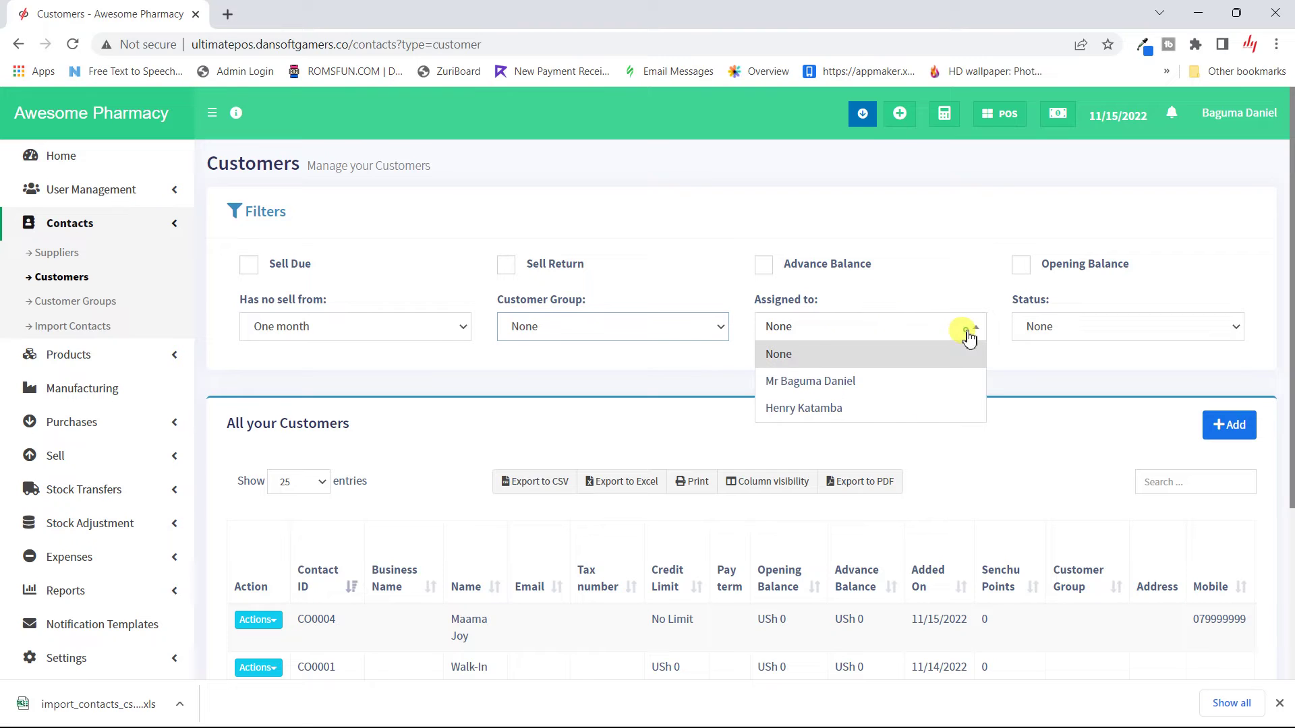
{"action": "left_click", "coordinate": [879, 378]}
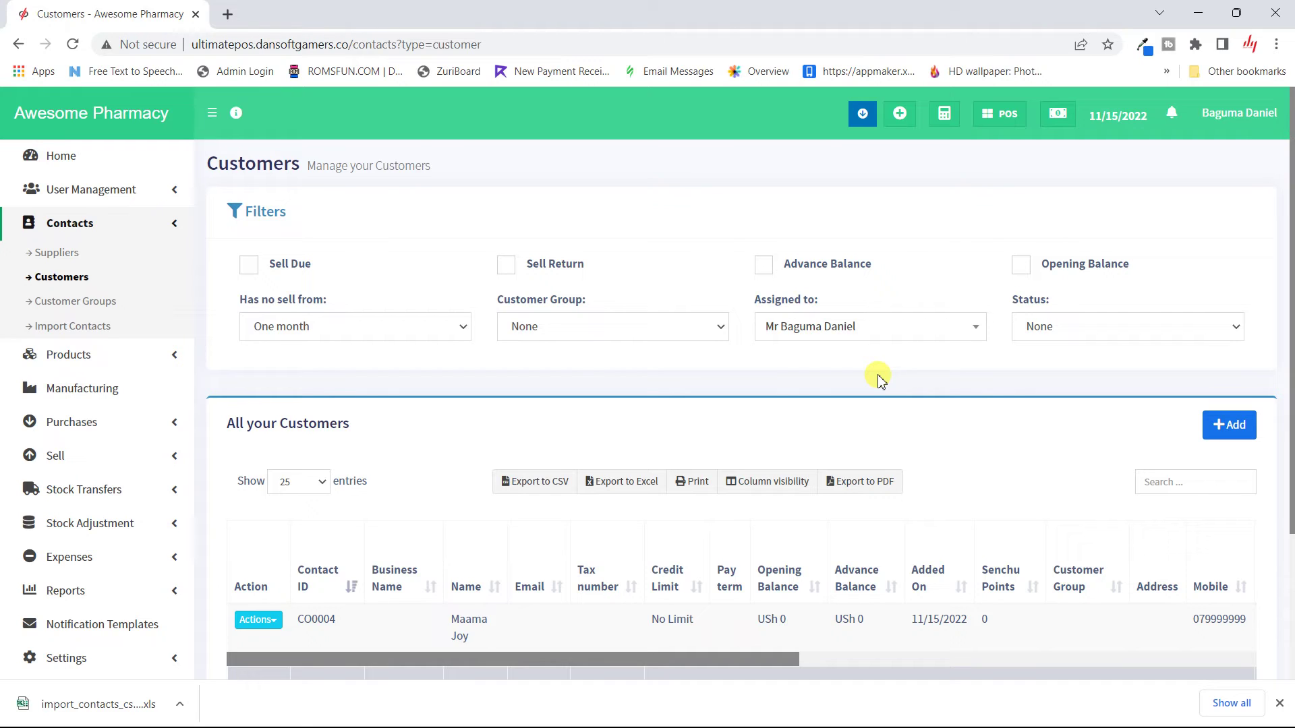
{"action": "left_click", "coordinate": [944, 327]}
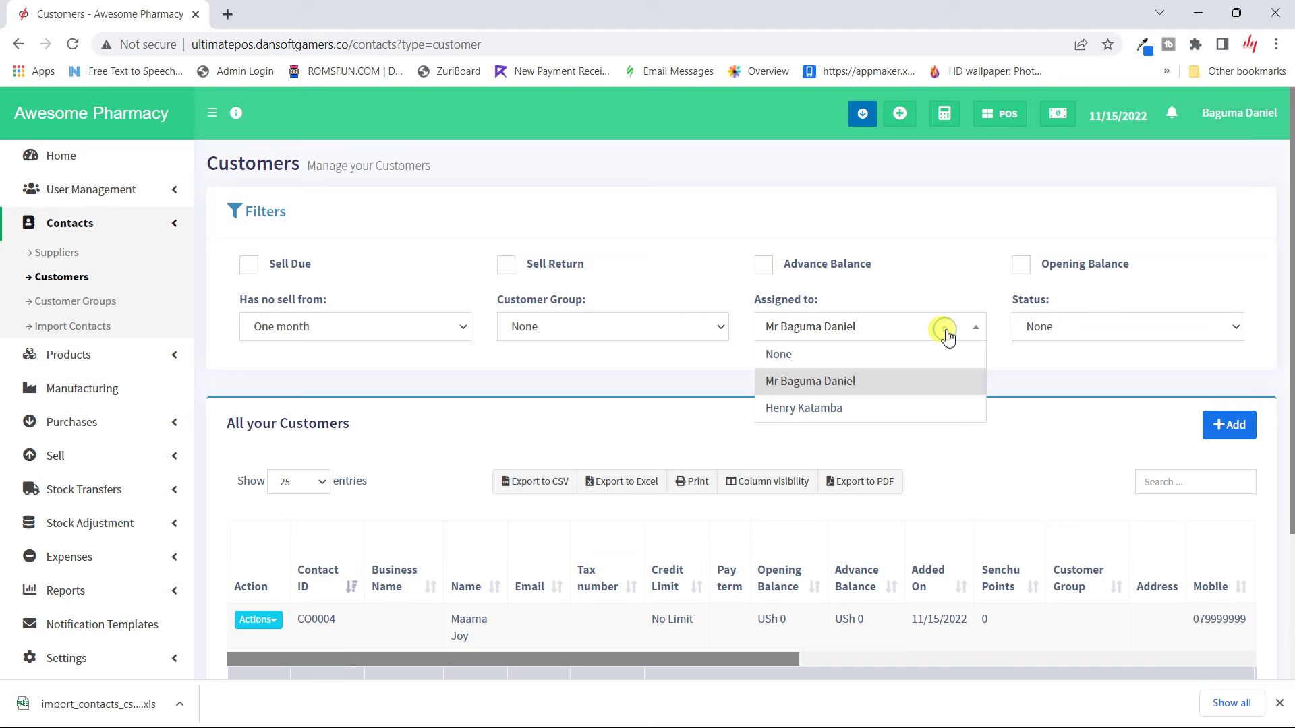
{"action": "left_click", "coordinate": [858, 356]}
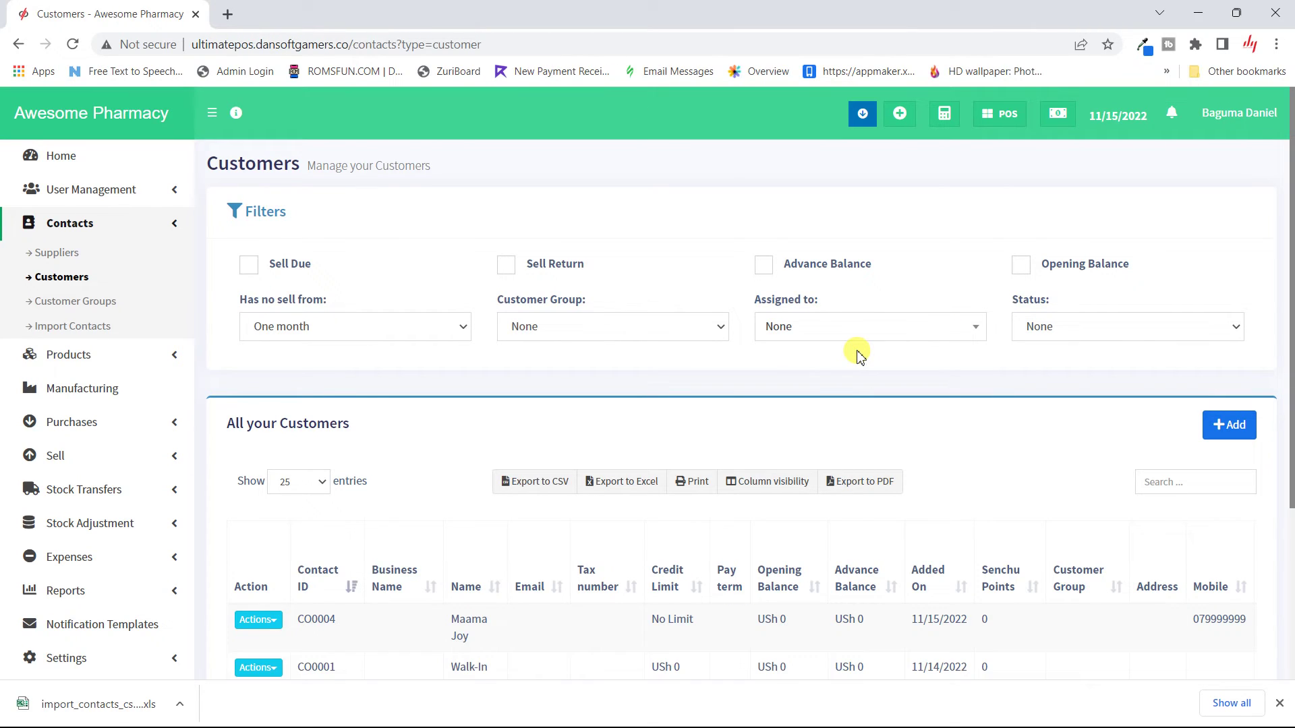
{"action": "left_click", "coordinate": [917, 331]}
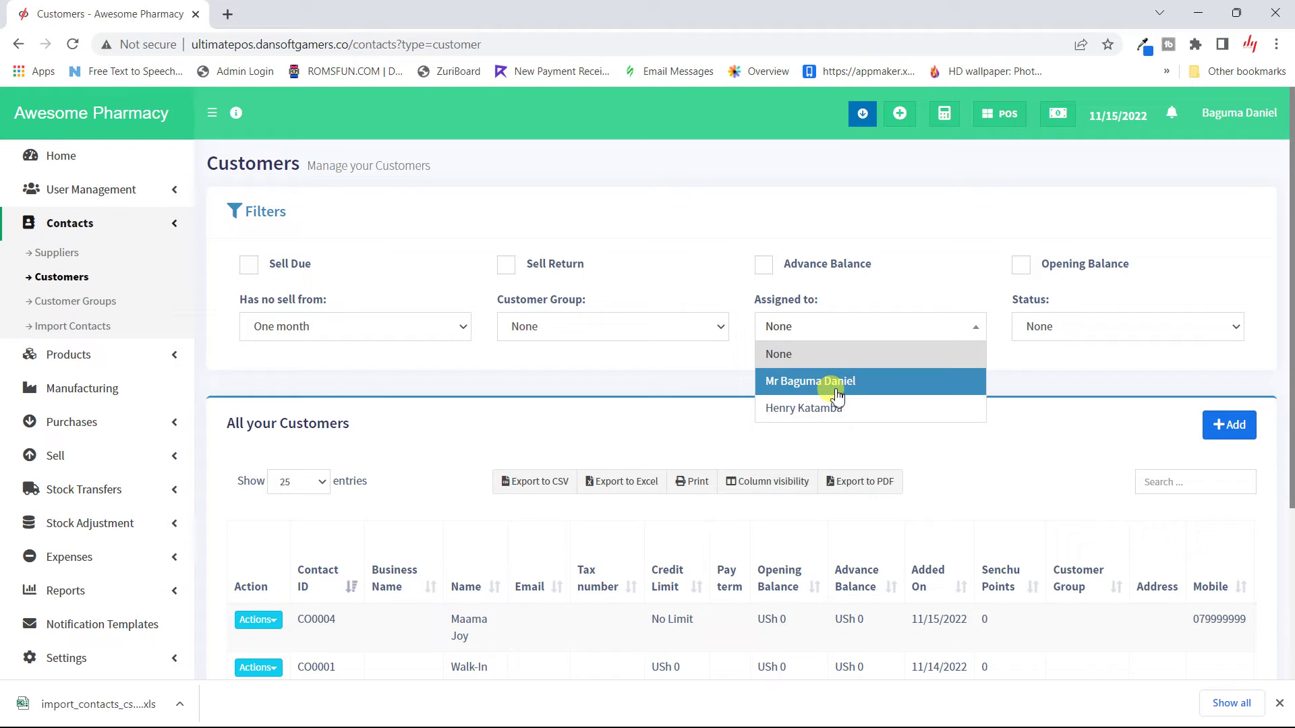
{"action": "left_click", "coordinate": [1059, 326]}
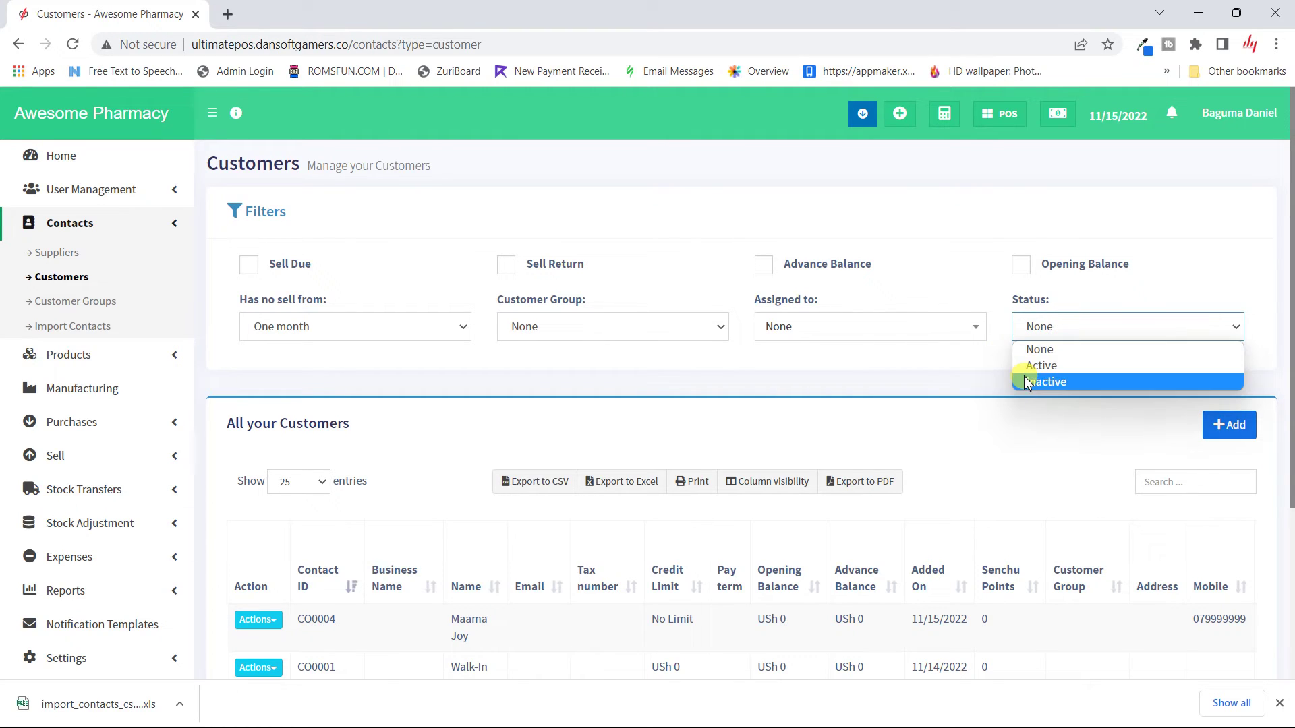
{"action": "left_click", "coordinate": [896, 356]}
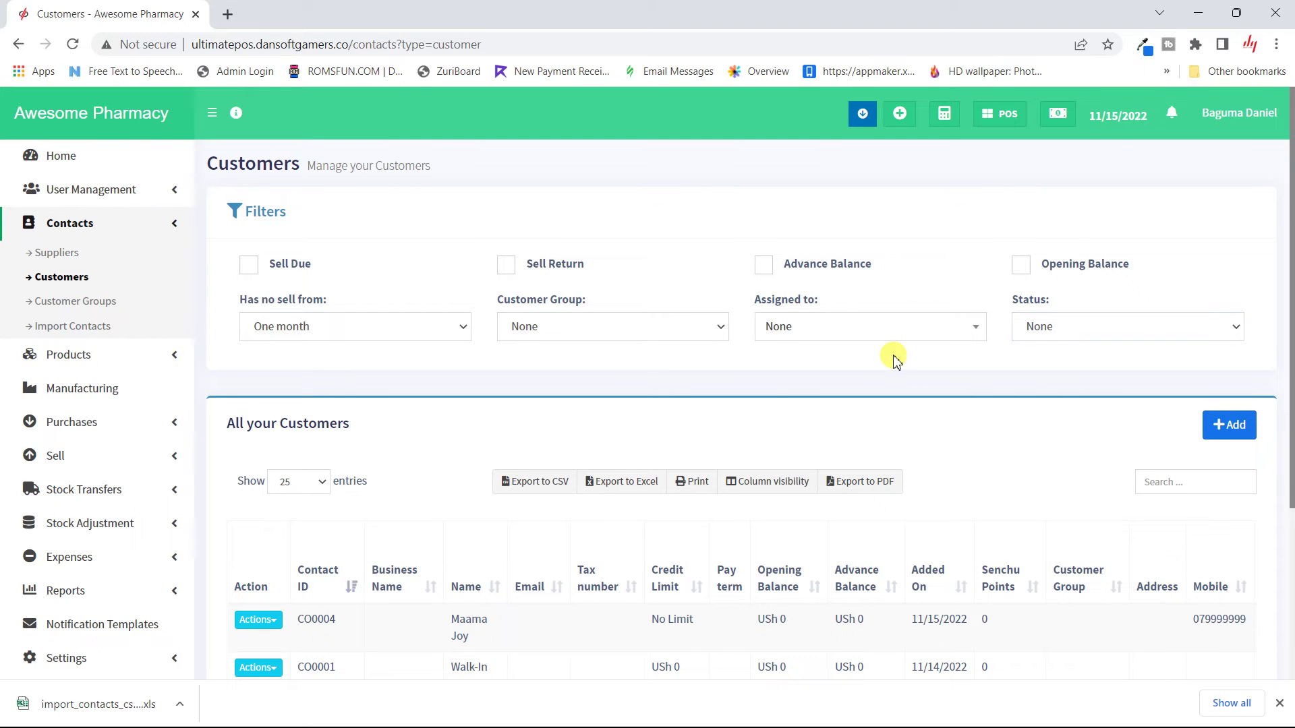
Step: Open the new customer's View Contact page from the row's Actions menu
{"action": "scroll", "coordinate": [895, 361], "scroll_direction": "down", "scroll_amount": 2}
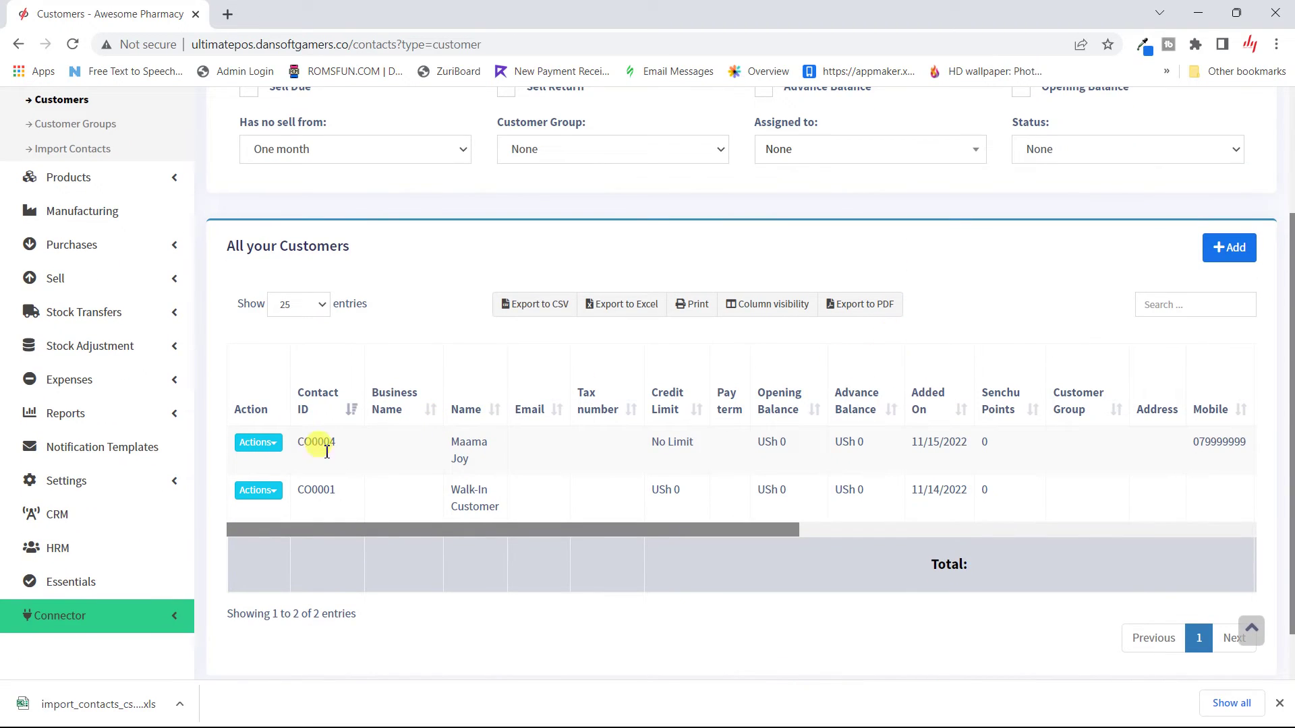
{"action": "left_click", "coordinate": [255, 444]}
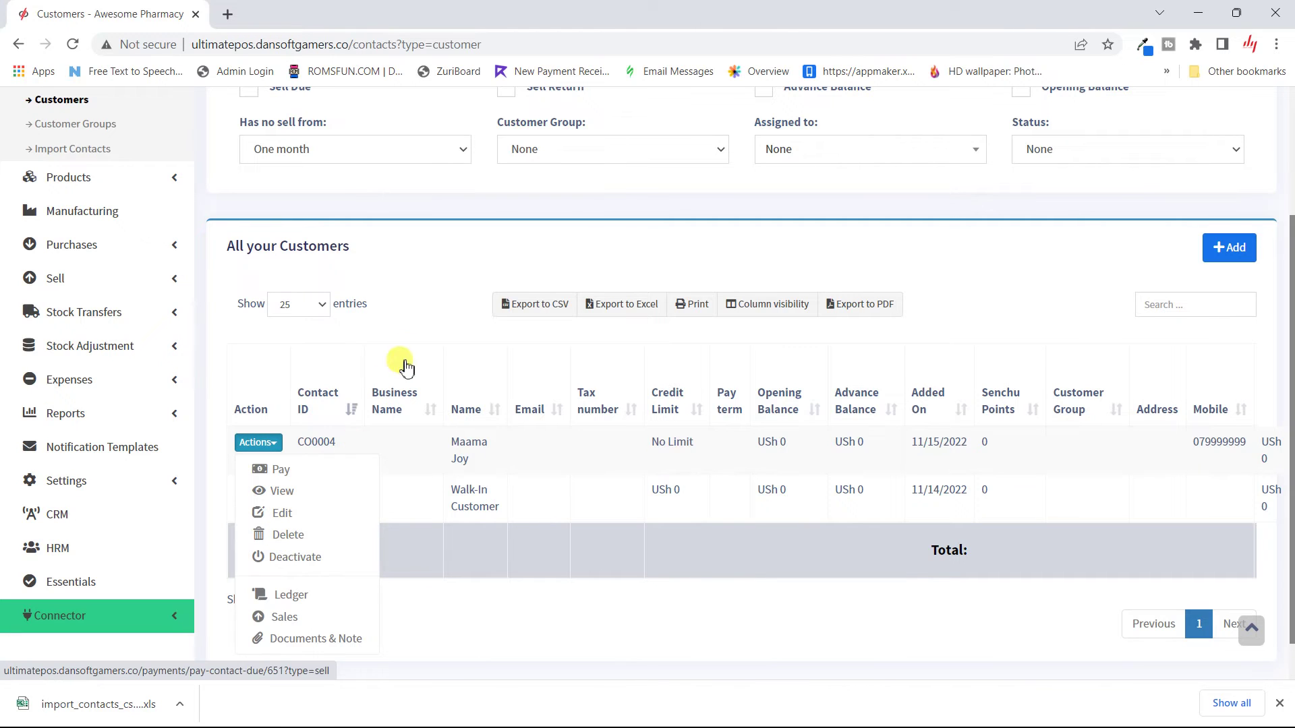
{"action": "left_click", "coordinate": [425, 337]}
{"action": "scroll", "coordinate": [424, 338], "scroll_direction": "up", "scroll_amount": 3}
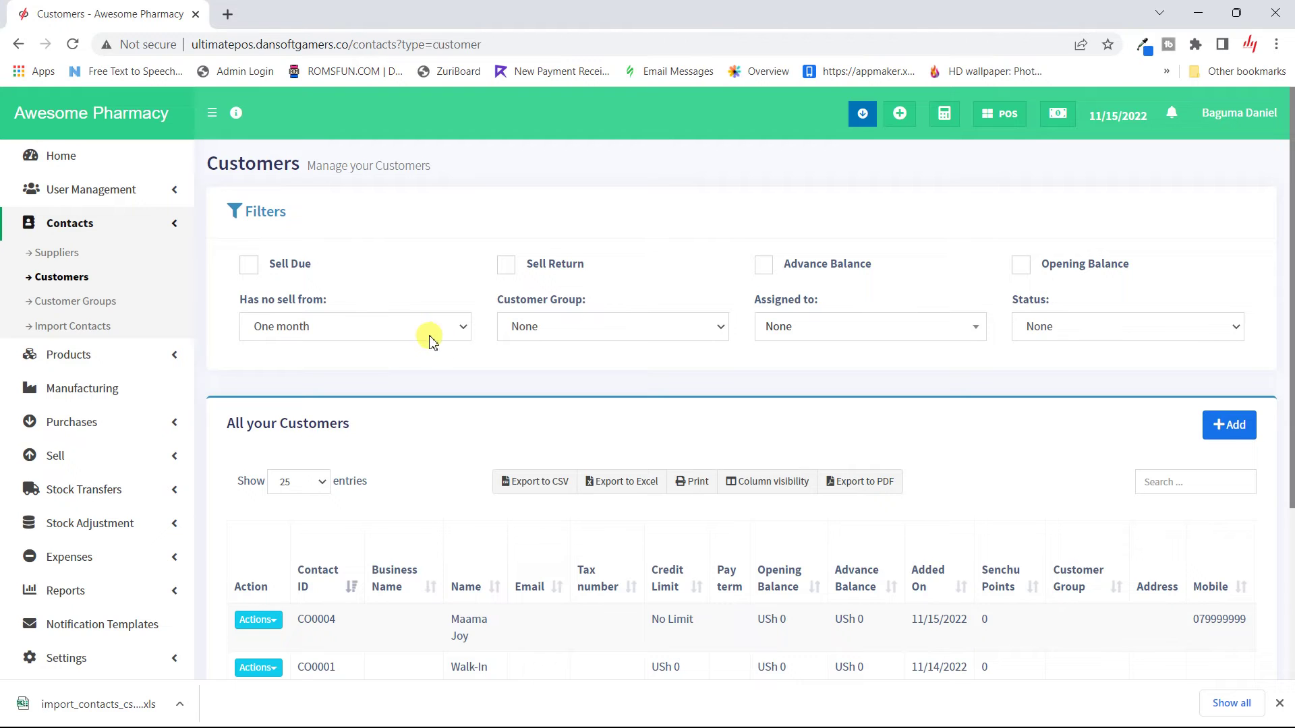
{"action": "scroll", "coordinate": [465, 492], "scroll_direction": "down", "scroll_amount": 3}
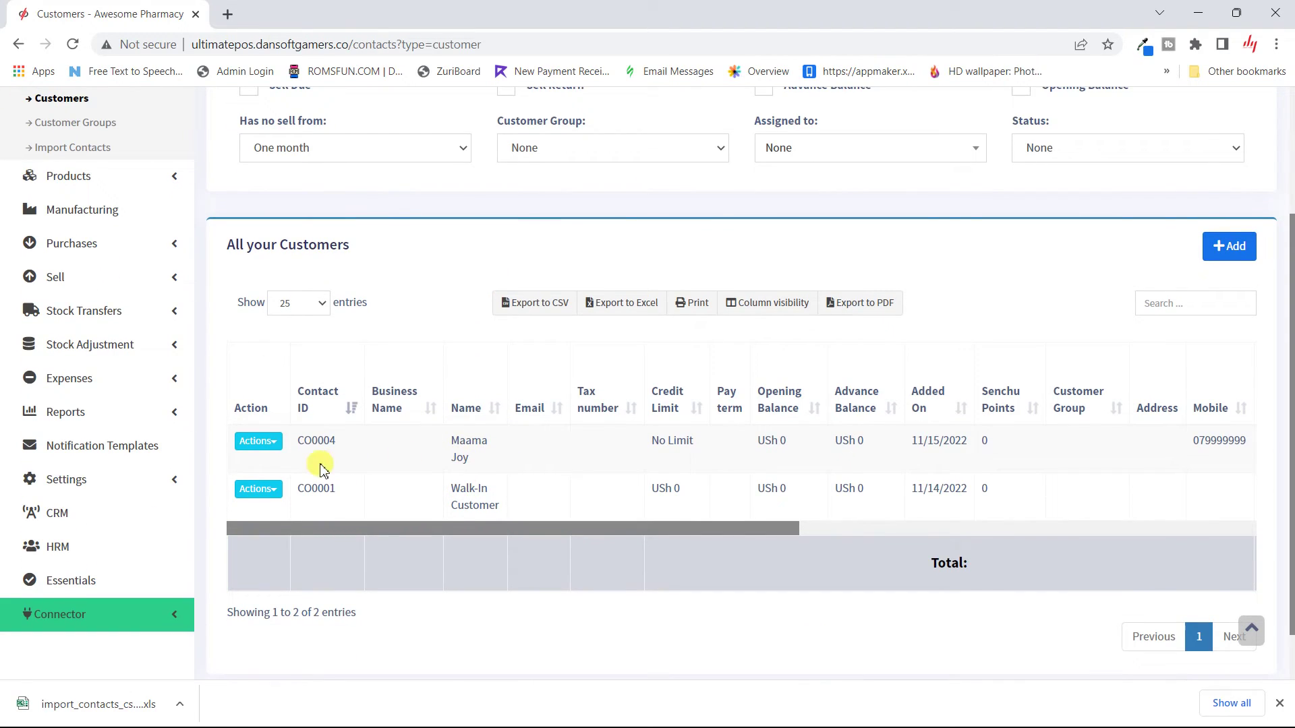
{"action": "left_click", "coordinate": [269, 444]}
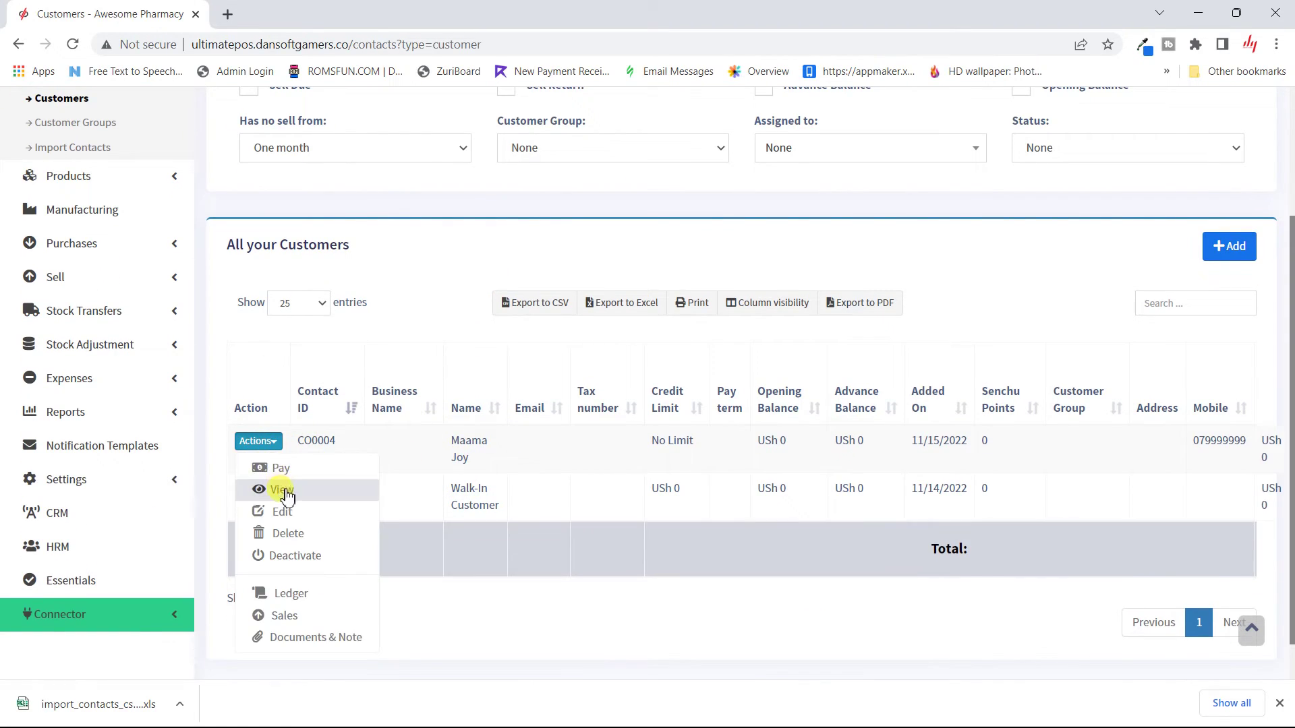
{"action": "left_click", "coordinate": [659, 612]}
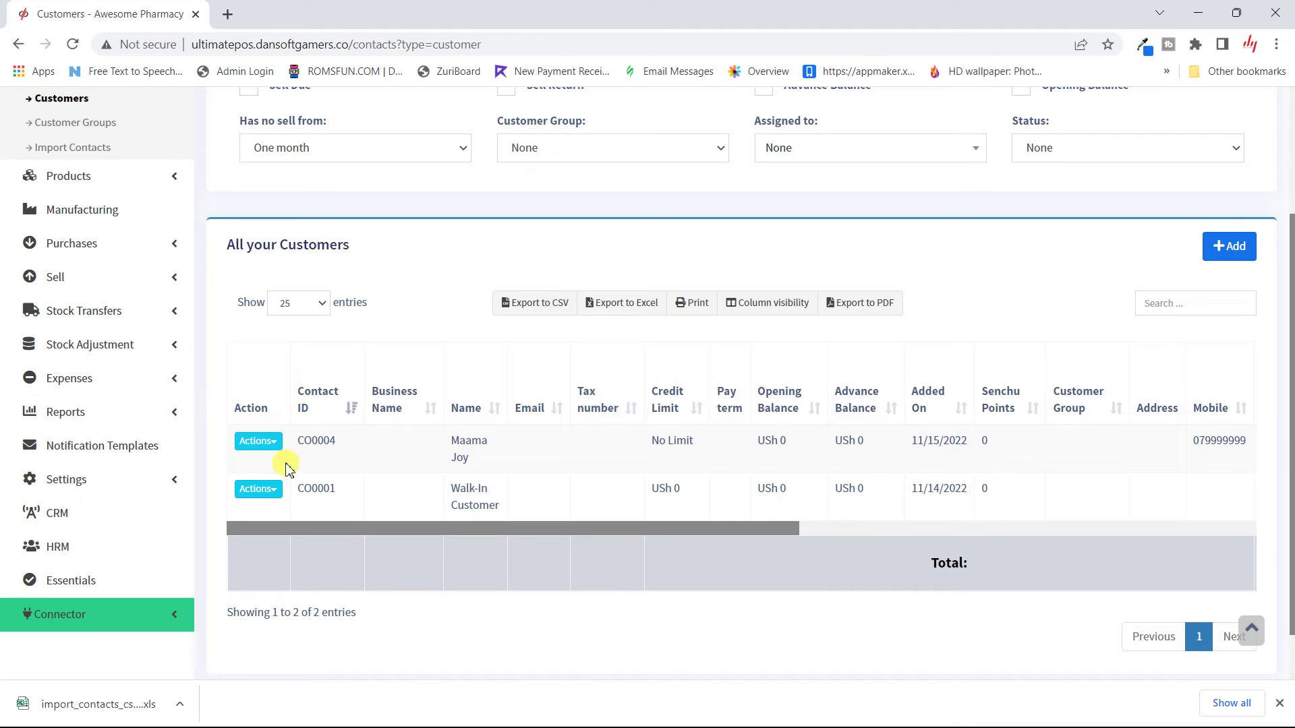
{"action": "left_click", "coordinate": [275, 441]}
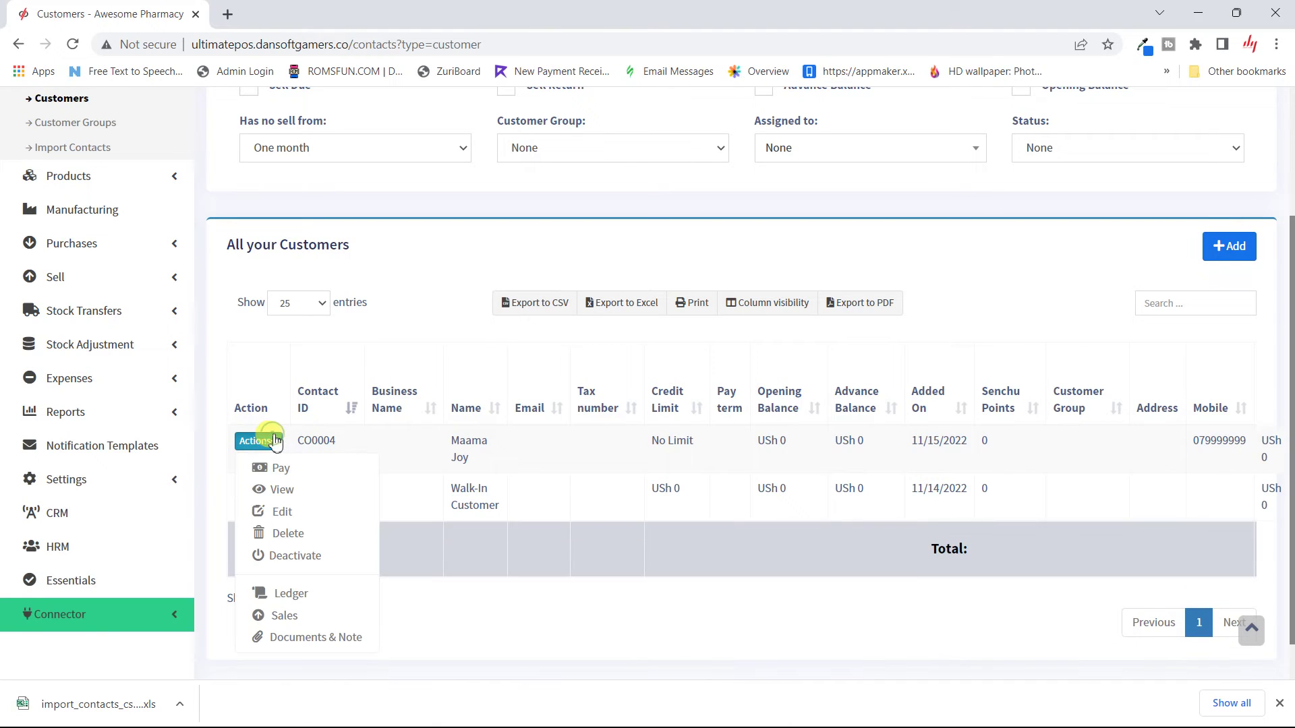
{"action": "left_click", "coordinate": [261, 496]}
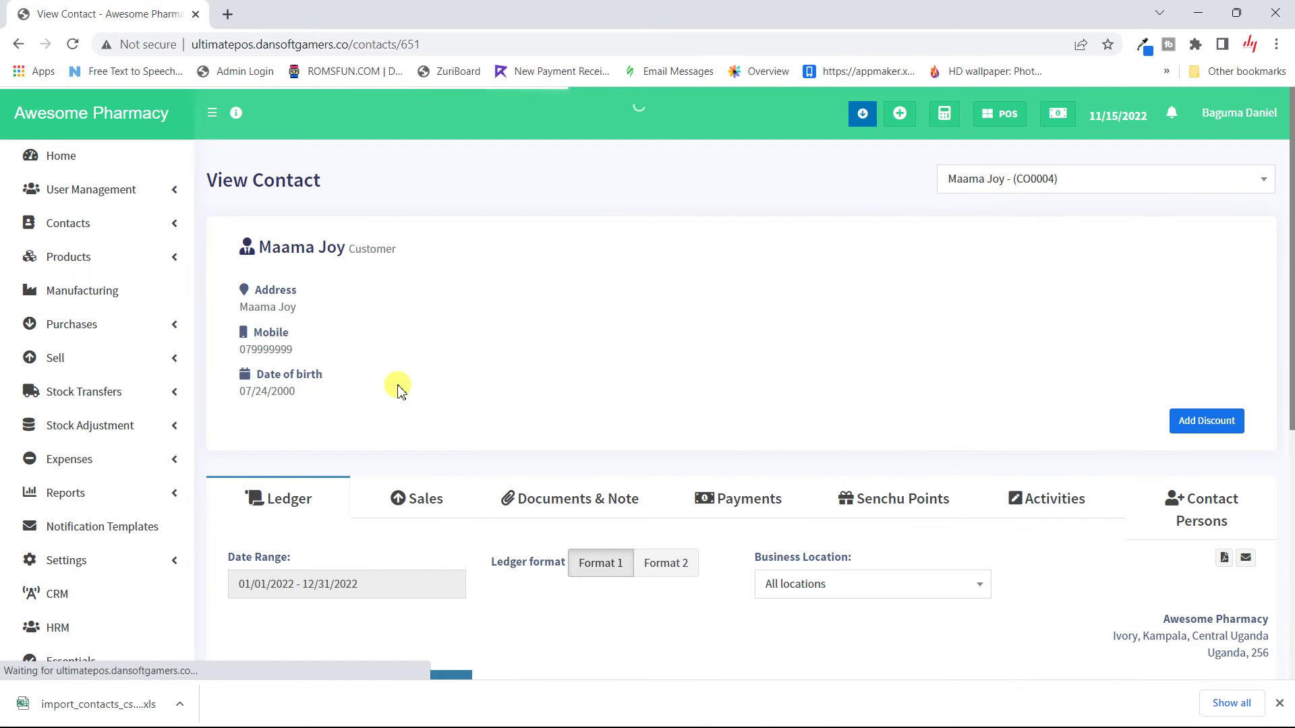
Step: Switch the customer's contact page to the Sales tab, showing no 2022 sales
{"action": "scroll", "coordinate": [398, 388], "scroll_direction": "down", "scroll_amount": 2}
{"action": "scroll", "coordinate": [398, 388], "scroll_direction": "up", "scroll_amount": 1}
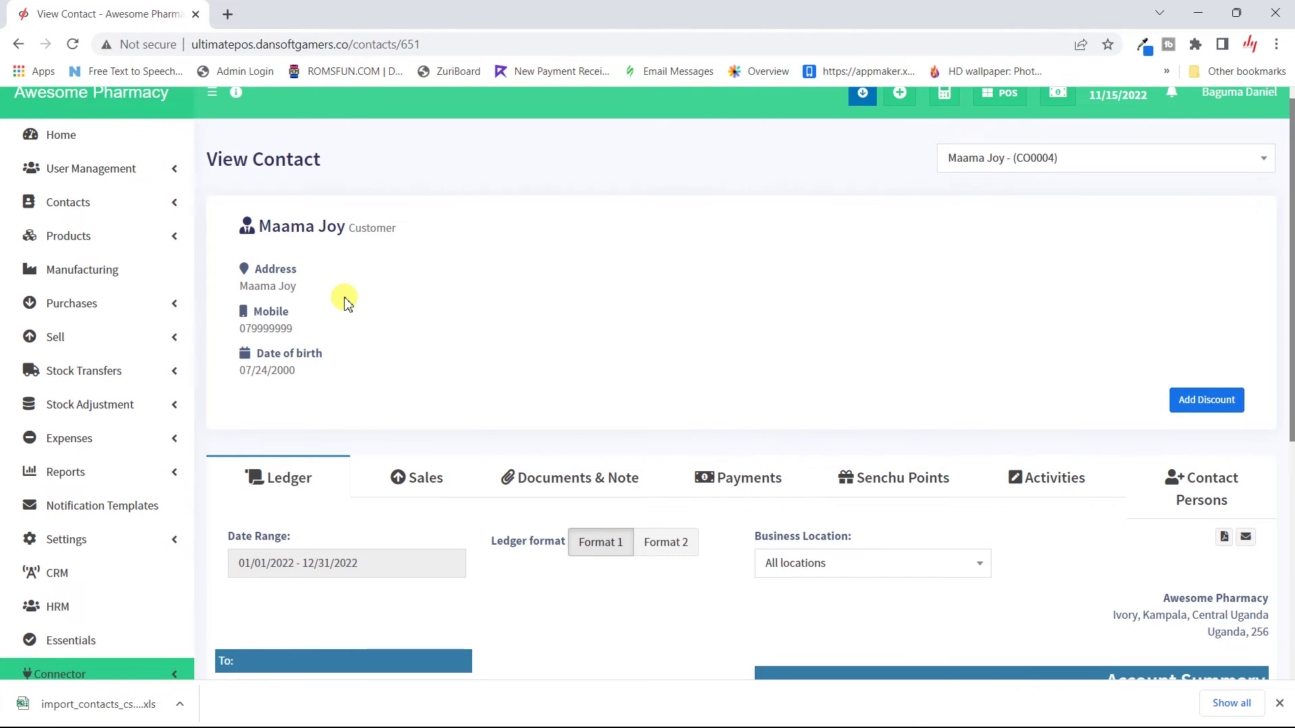
{"action": "scroll", "coordinate": [344, 300], "scroll_direction": "down", "scroll_amount": 2}
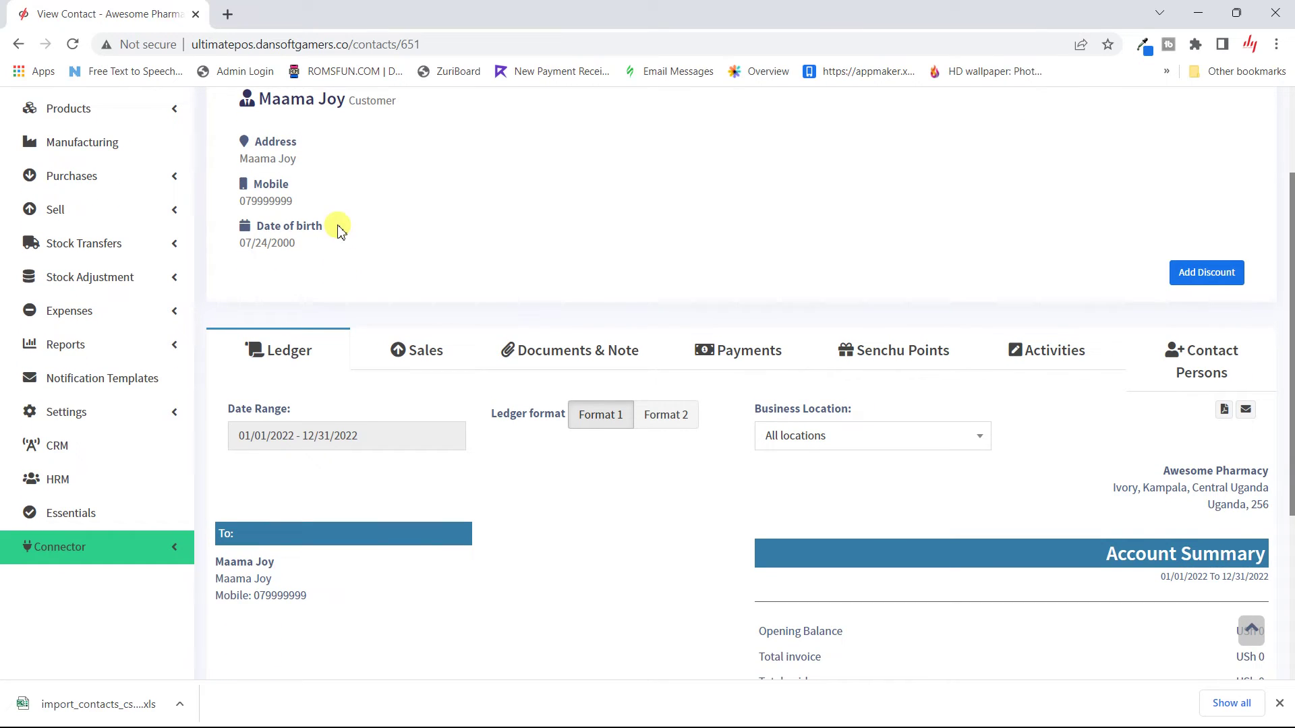
{"action": "scroll", "coordinate": [491, 543], "scroll_direction": "down", "scroll_amount": 3}
{"action": "scroll", "coordinate": [491, 532], "scroll_direction": "up", "scroll_amount": 2}
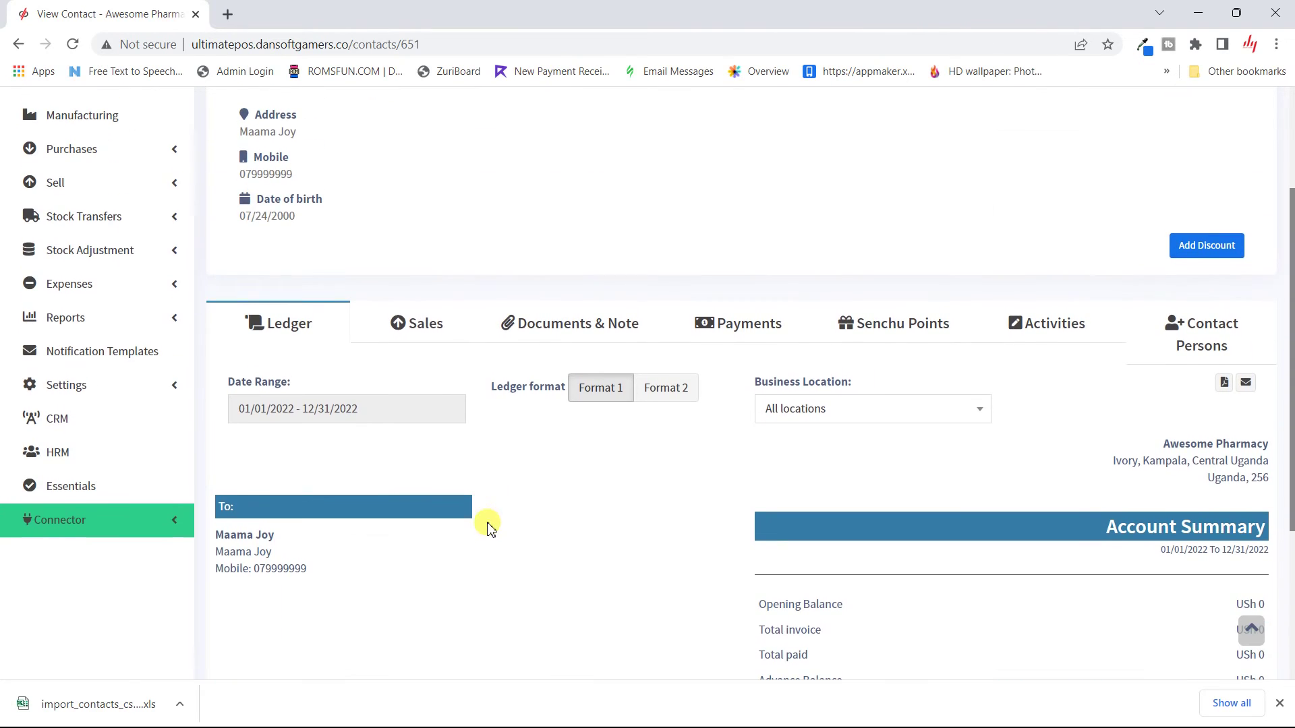
{"action": "left_click", "coordinate": [409, 338]}
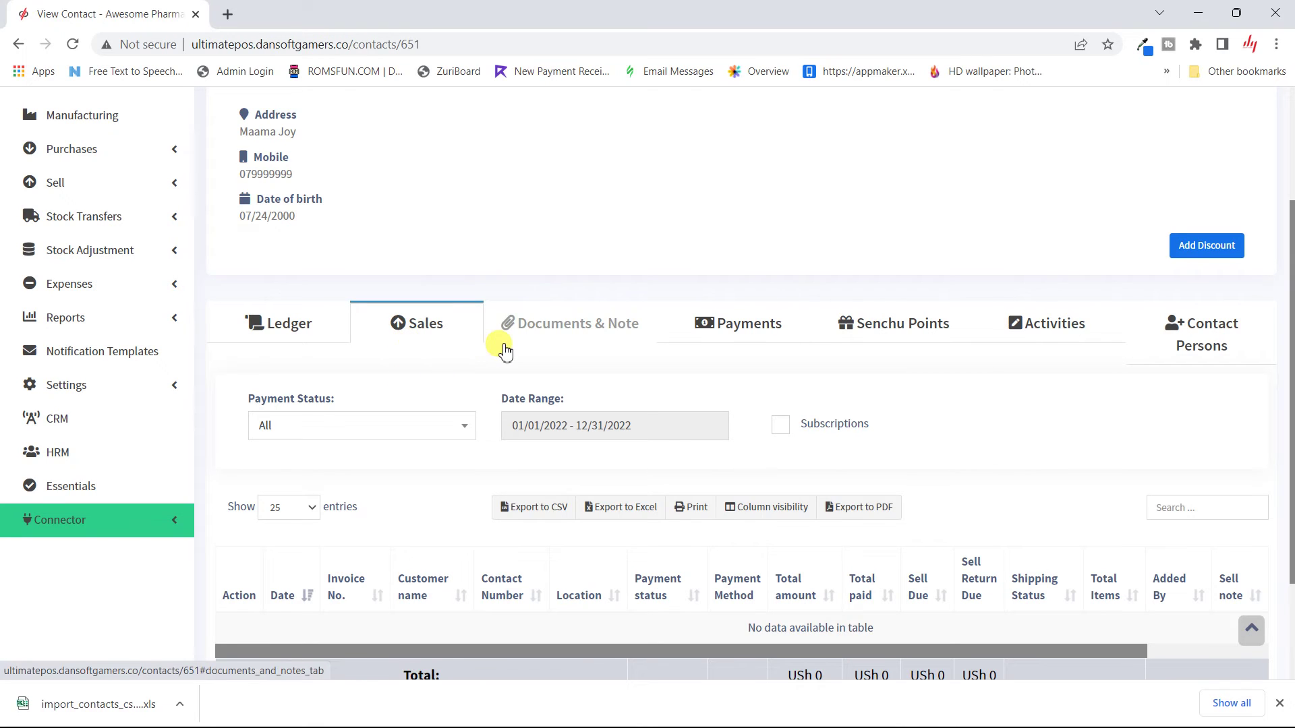
Step: Review Maama Joy's Documents & Note, Payments and Senchu Points tabs
{"action": "left_click", "coordinate": [537, 340]}
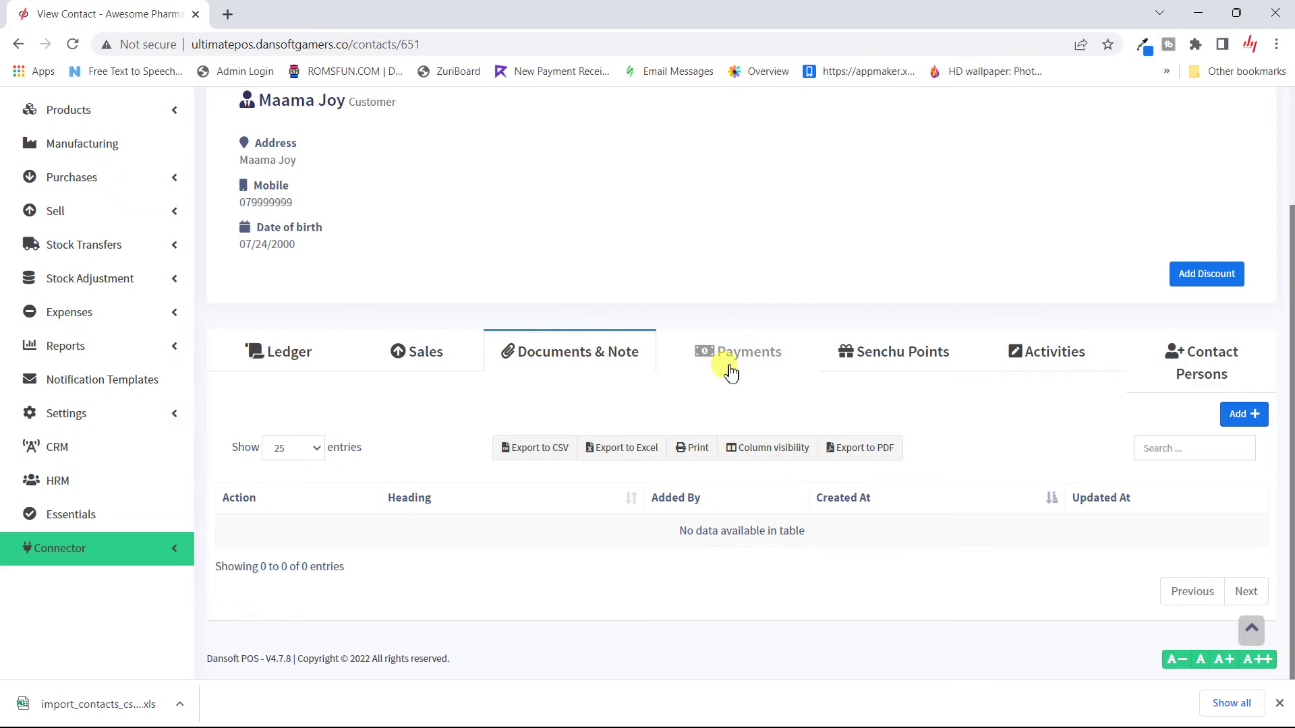
{"action": "left_click", "coordinate": [756, 350]}
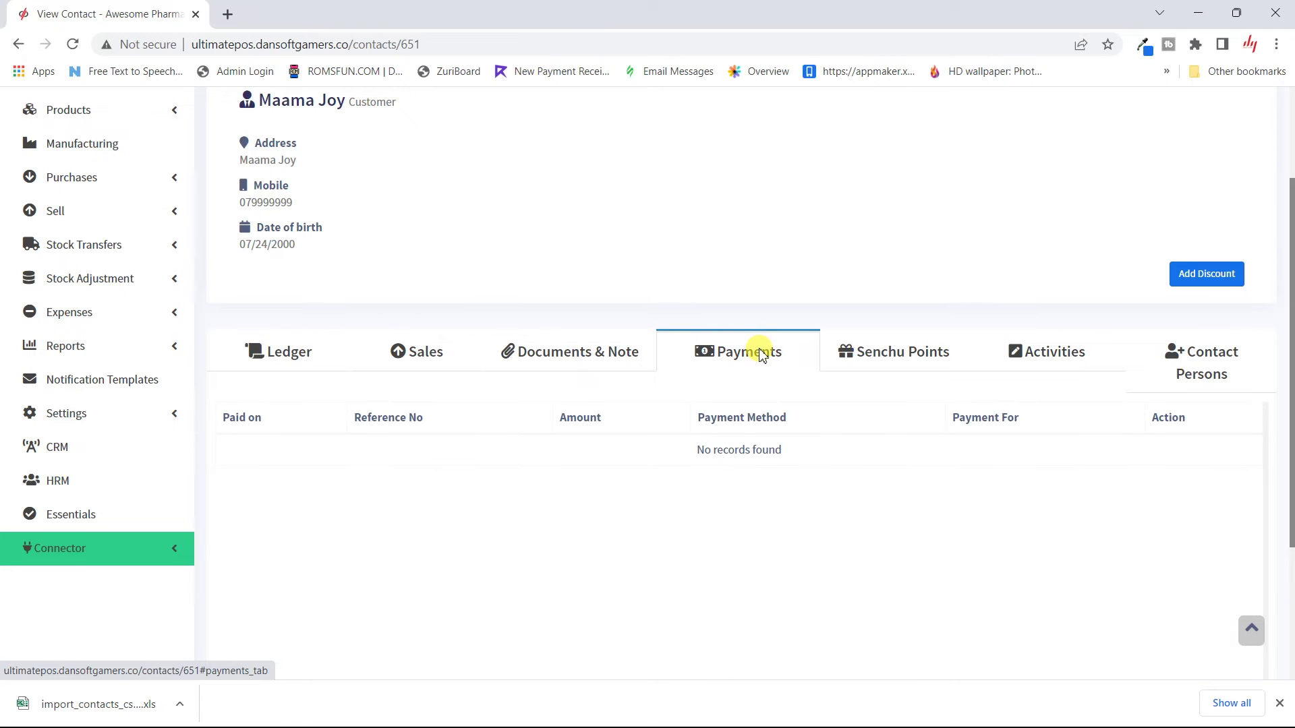
{"action": "left_click", "coordinate": [897, 362]}
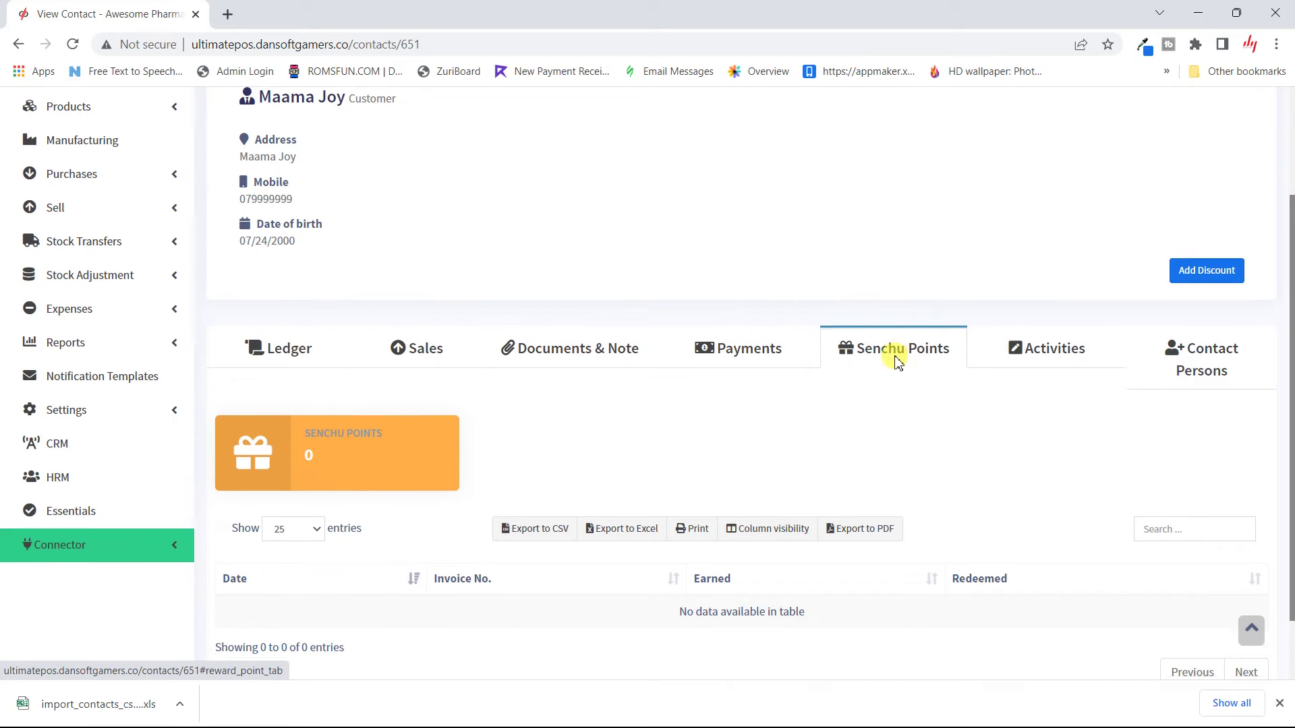
{"action": "scroll", "coordinate": [896, 361], "scroll_direction": "down", "scroll_amount": 1}
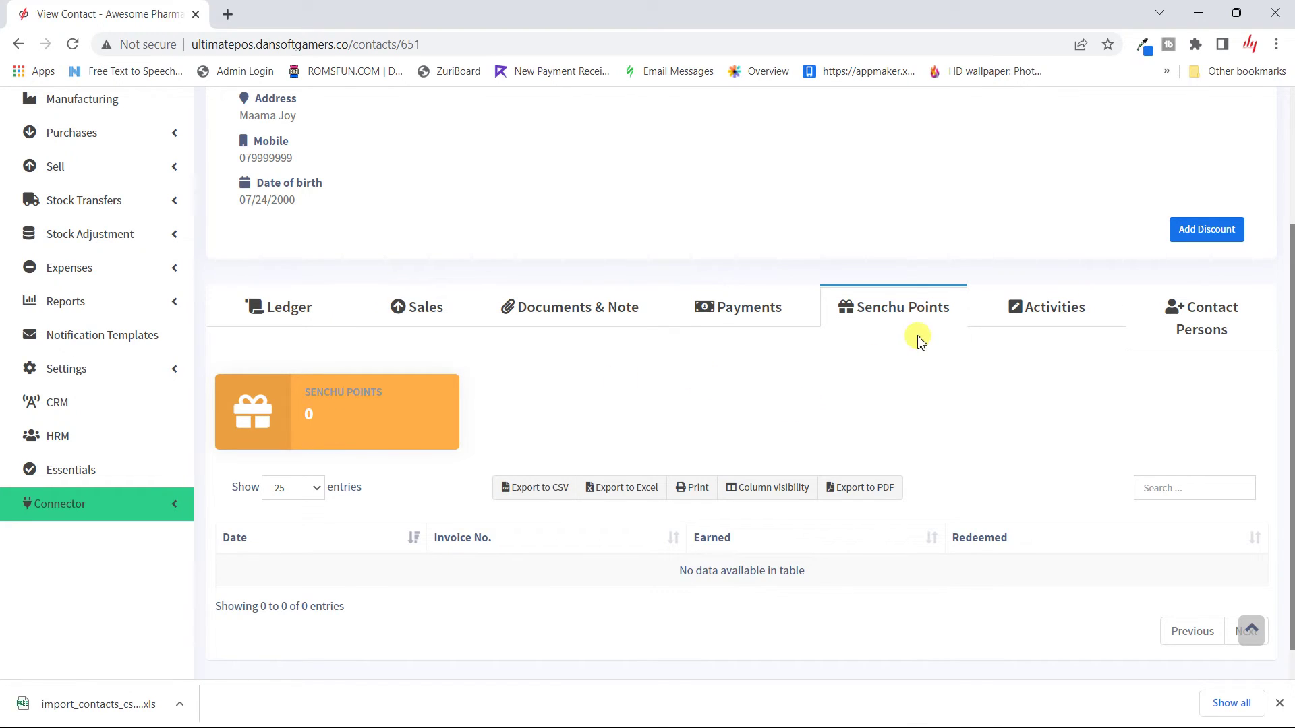
Step: Check her activity log and the empty Contact Persons list
{"action": "left_click", "coordinate": [1054, 314]}
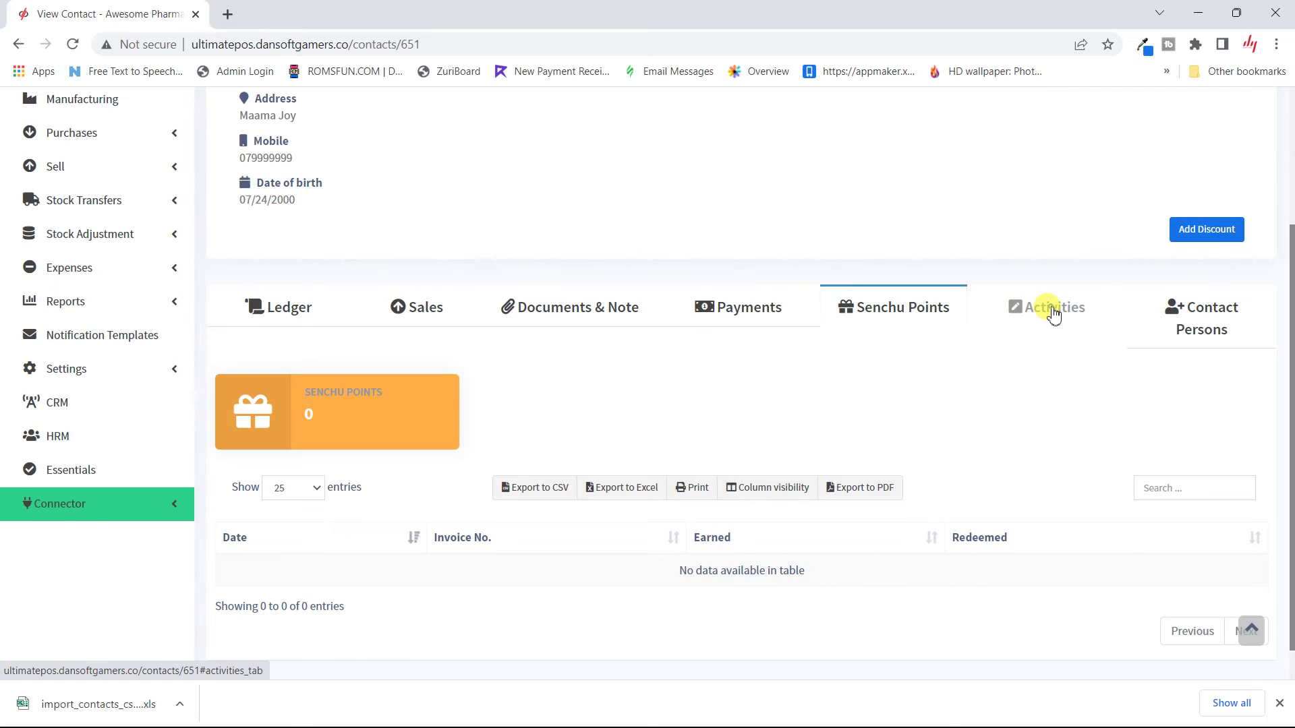
{"action": "scroll", "coordinate": [725, 372], "scroll_direction": "down", "scroll_amount": 1}
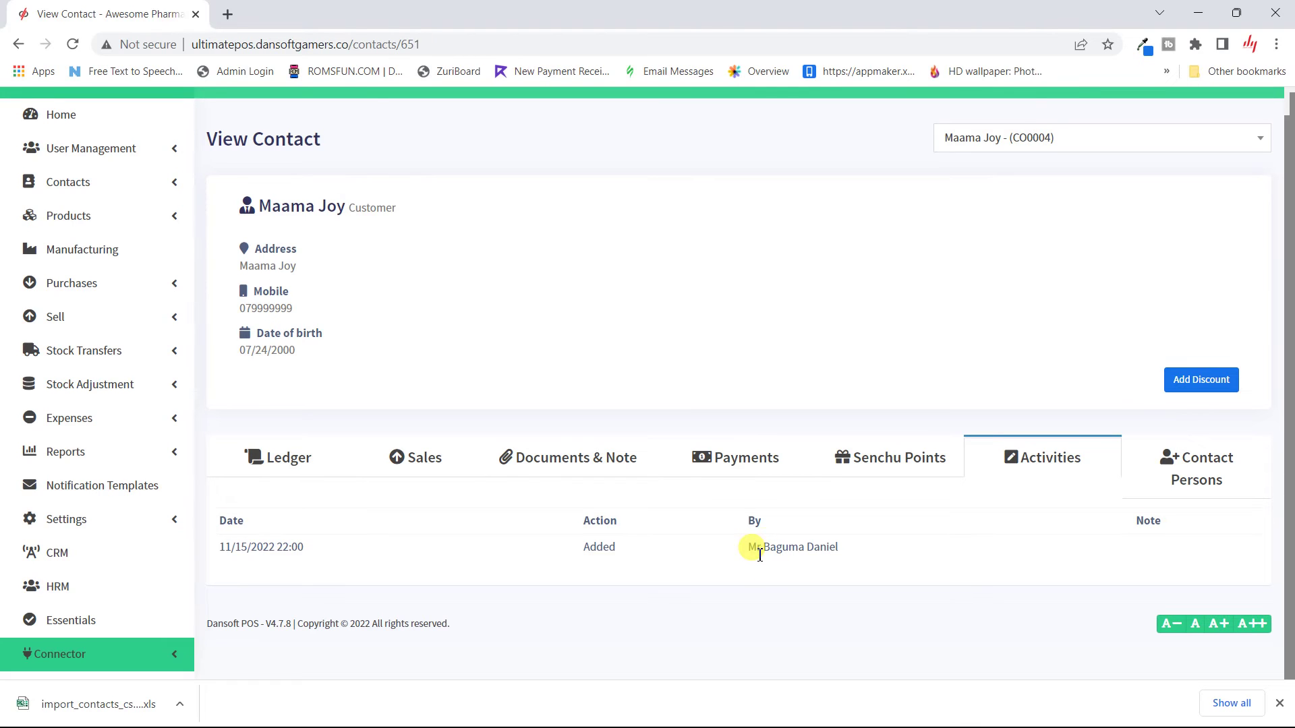
{"action": "left_click", "coordinate": [1170, 474]}
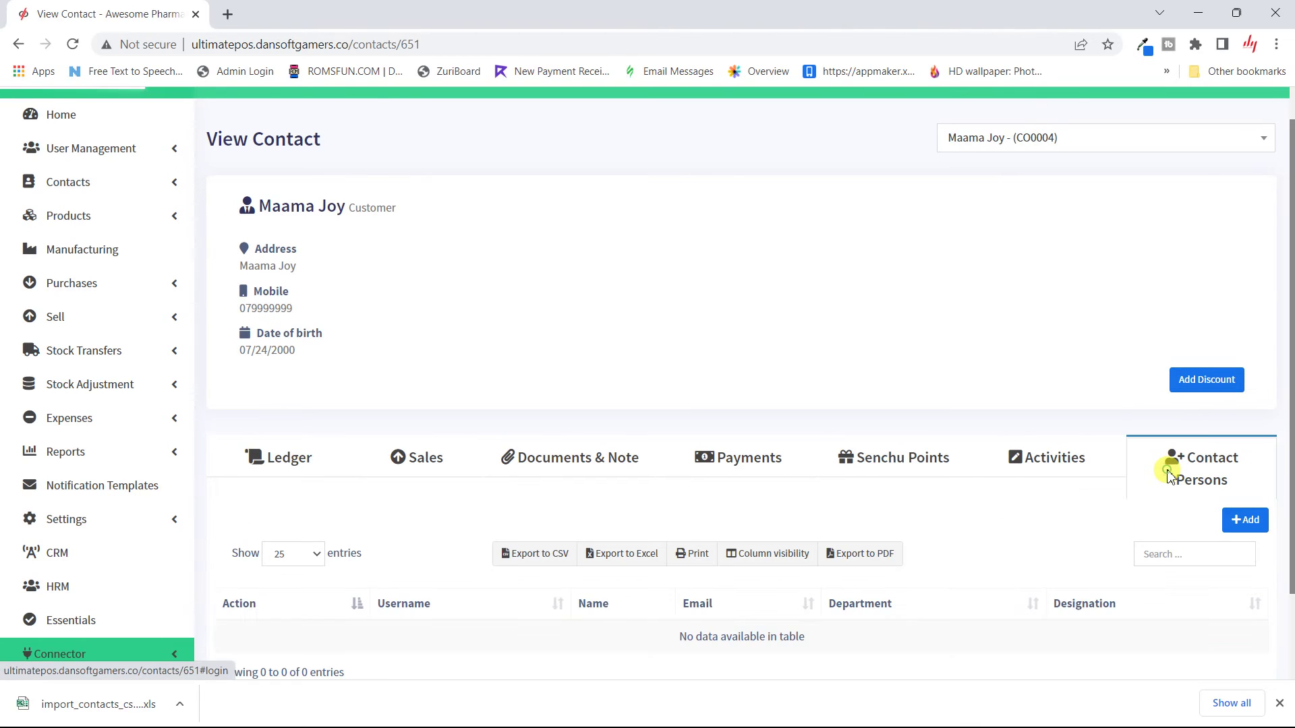
{"action": "scroll", "coordinate": [740, 606], "scroll_direction": "down", "scroll_amount": 2}
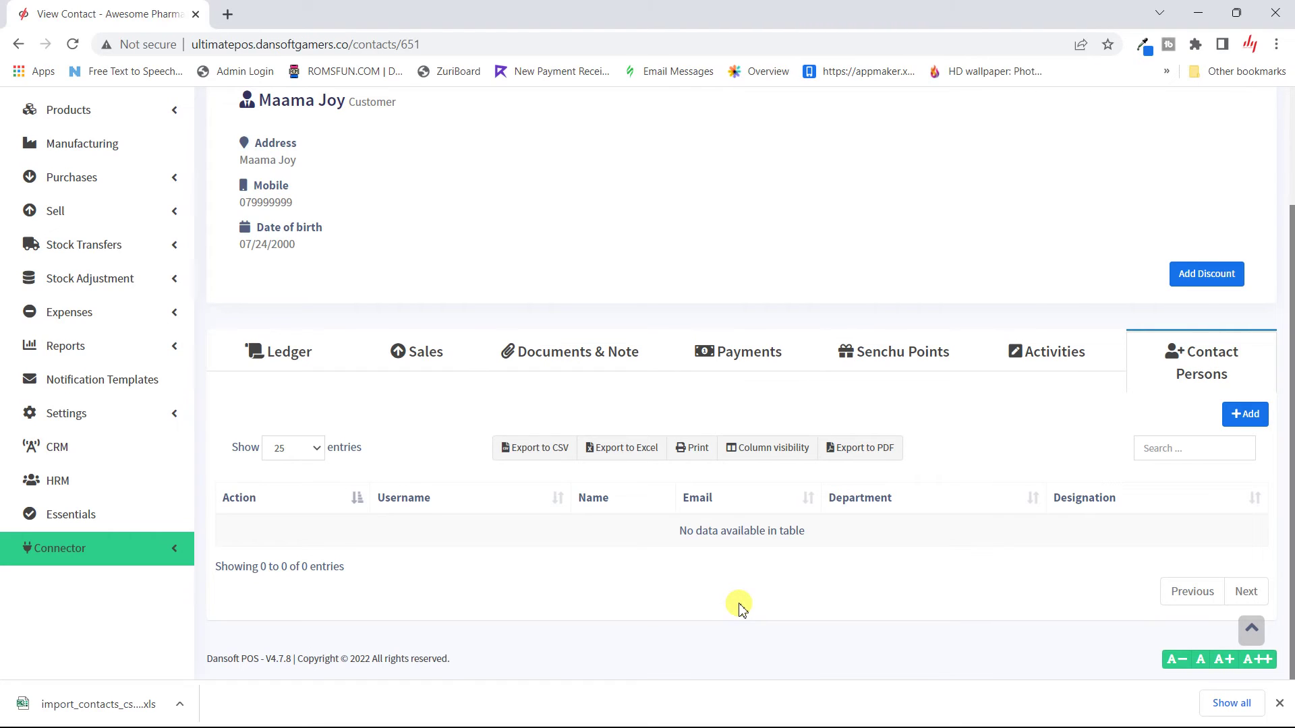
{"action": "scroll", "coordinate": [739, 607], "scroll_direction": "up", "scroll_amount": 3}
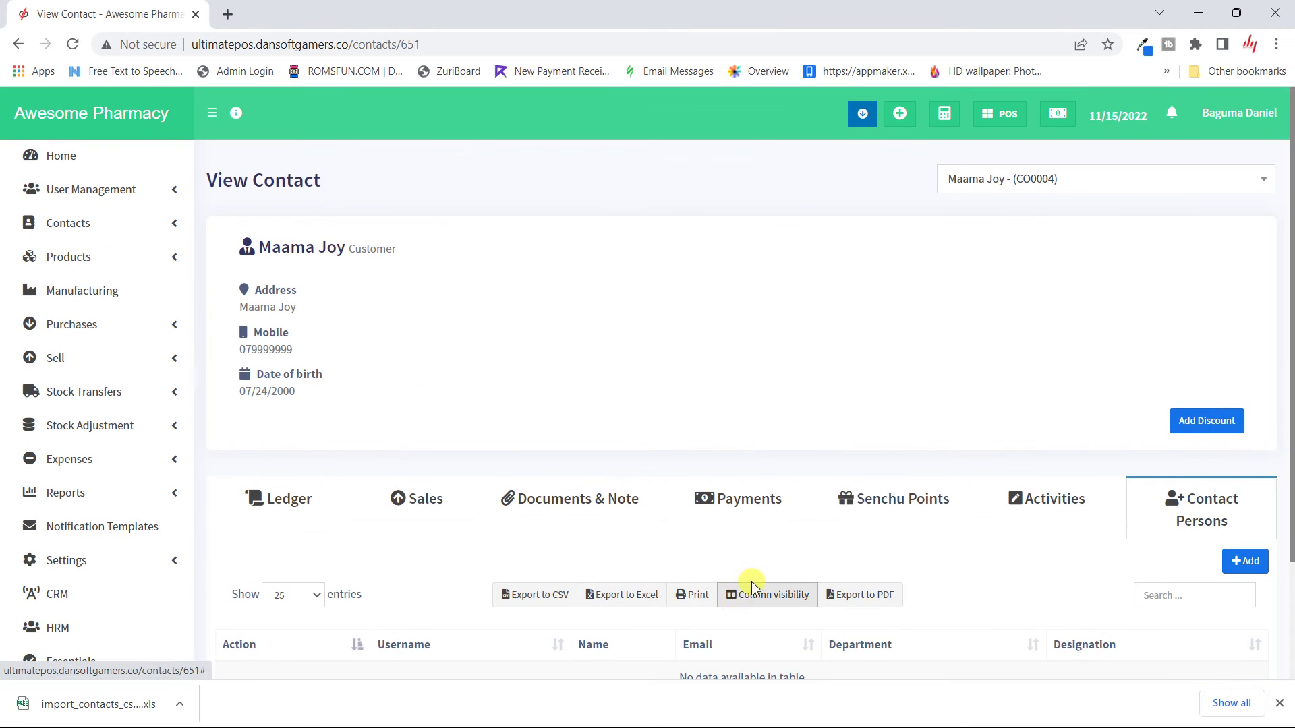
Step: Add a 10000 discount for Maama Joy dated 11/15/2022 22:06
{"action": "left_click", "coordinate": [1191, 419]}
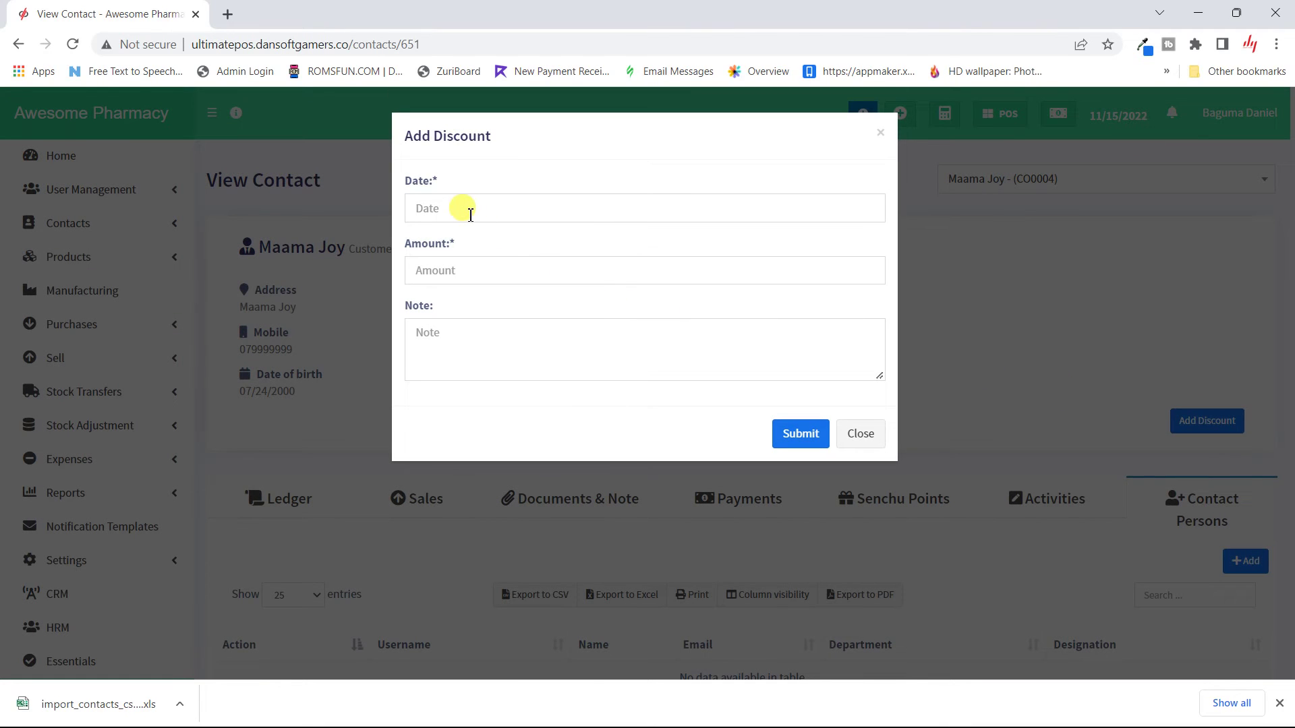
{"action": "left_click", "coordinate": [470, 213]}
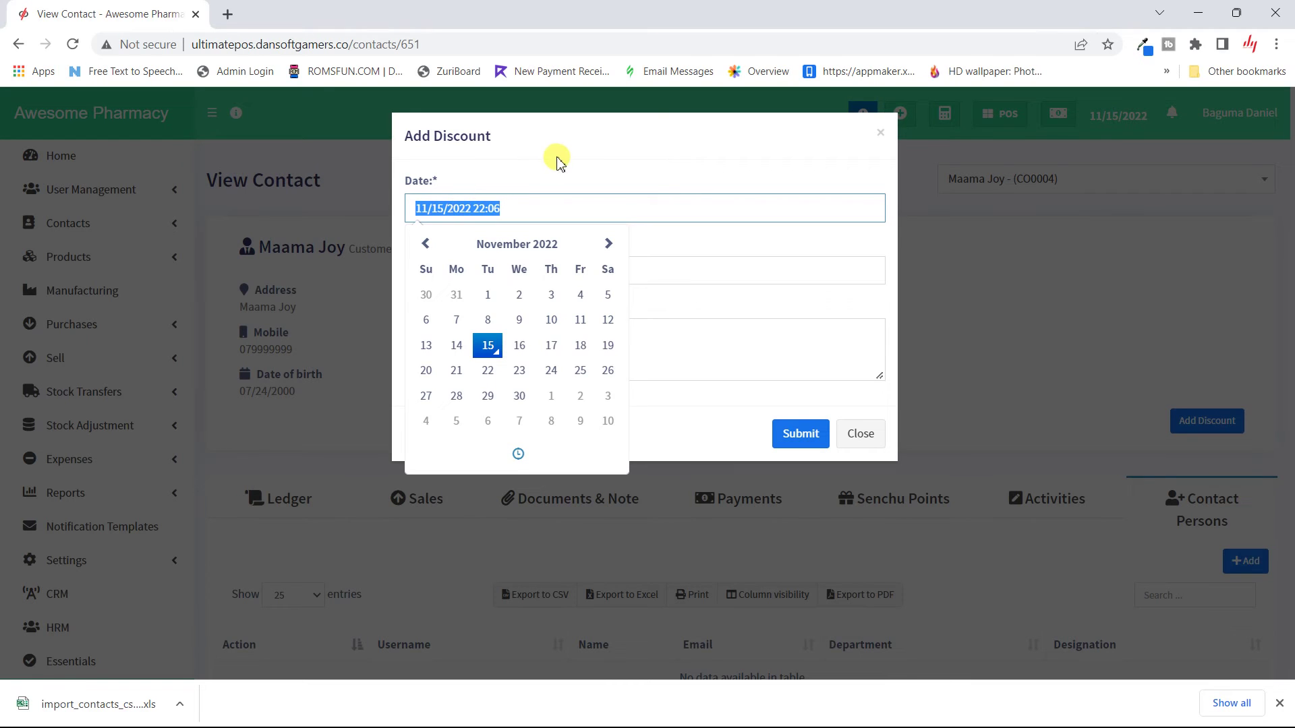
{"action": "left_click", "coordinate": [557, 162]}
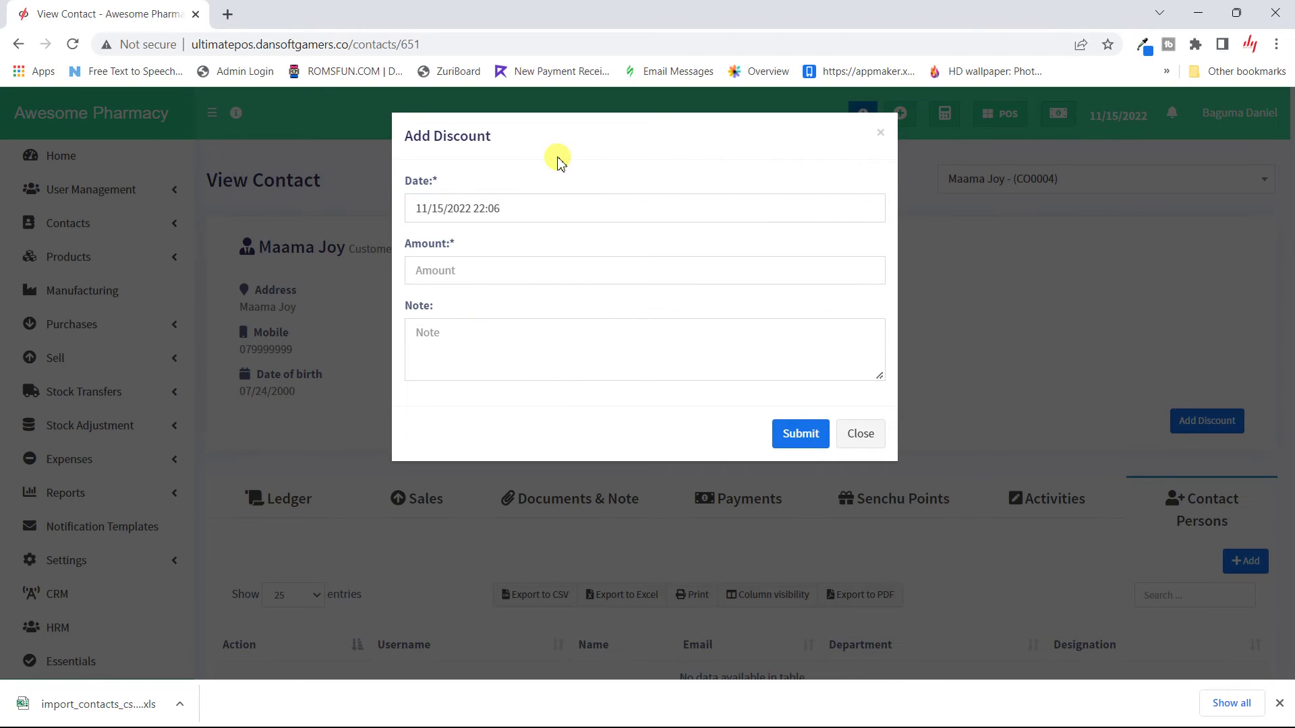
{"action": "left_click", "coordinate": [505, 271]}
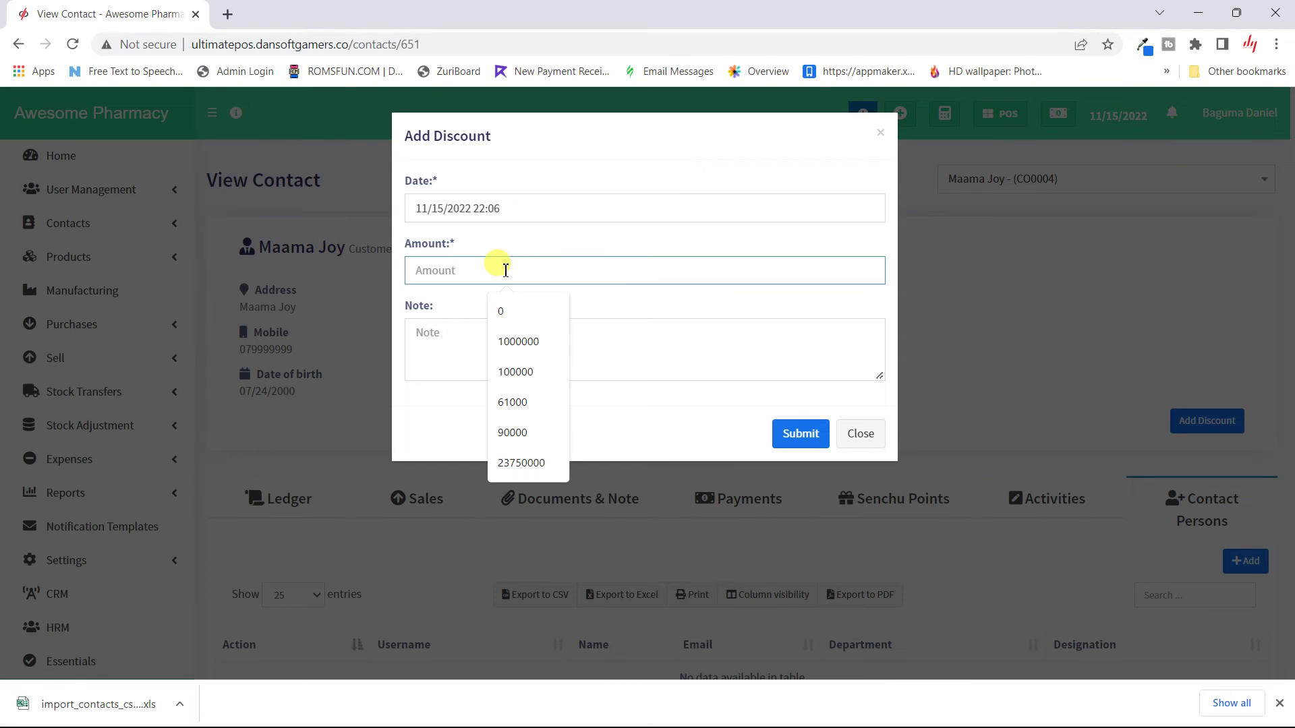
{"action": "type", "text": "10000"}
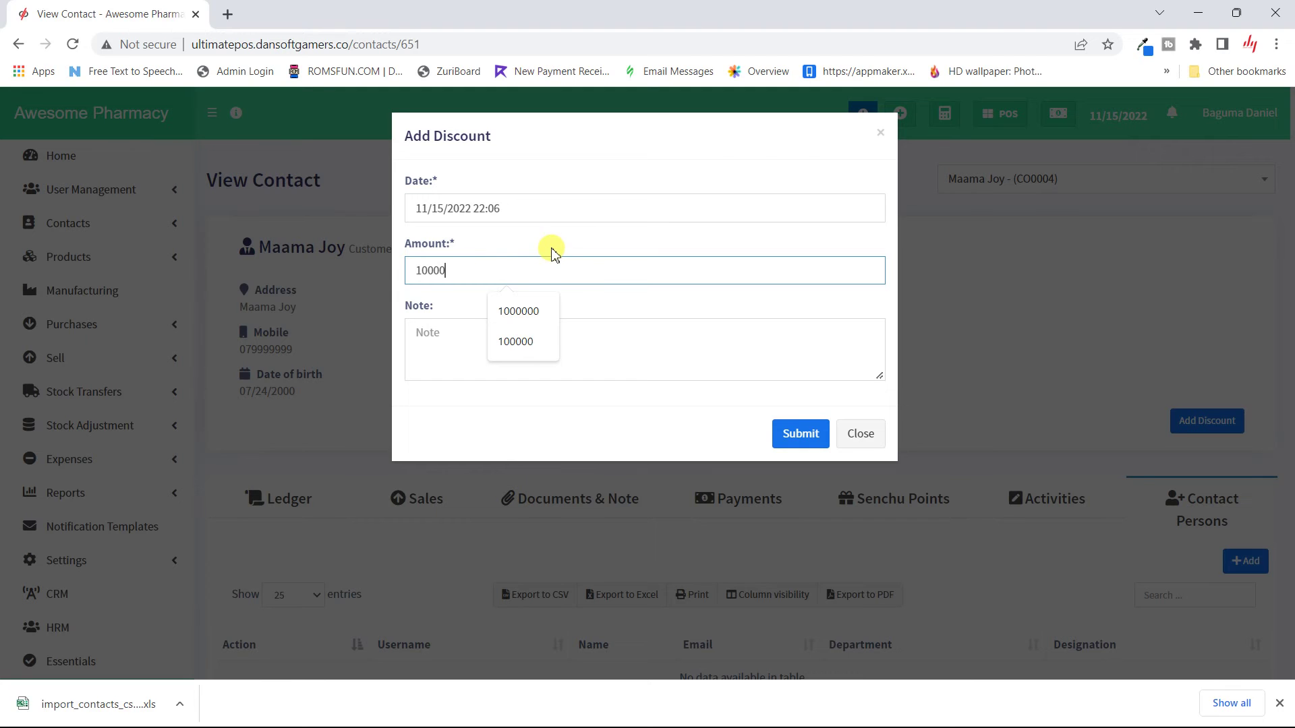
{"action": "left_click", "coordinate": [787, 437]}
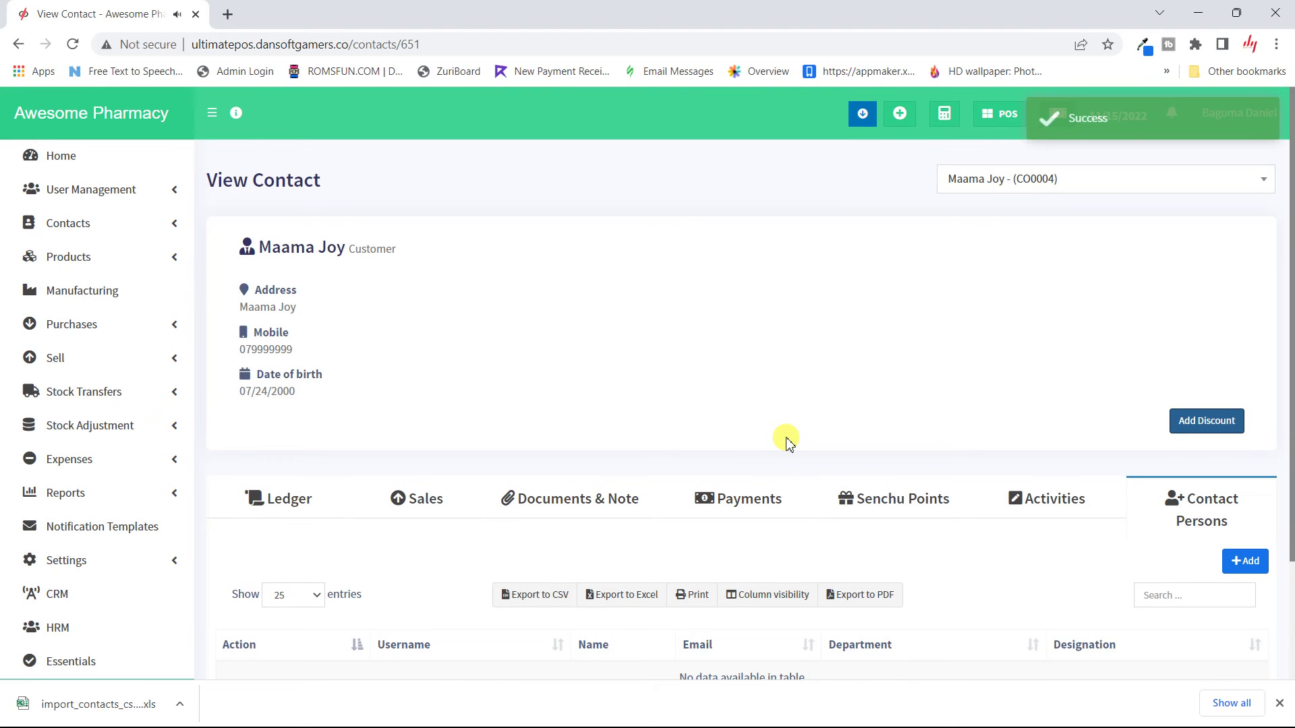
{"action": "scroll", "coordinate": [548, 332], "scroll_direction": "down", "scroll_amount": 3}
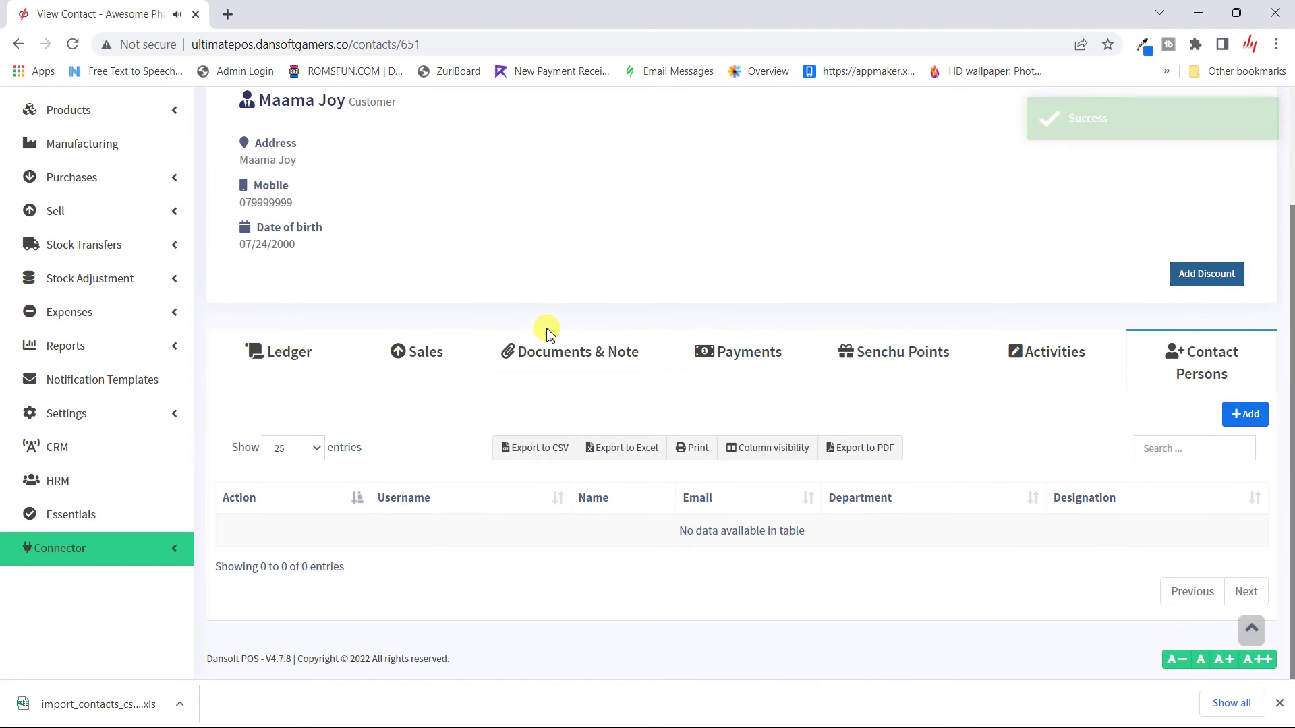
{"action": "scroll", "coordinate": [548, 332], "scroll_direction": "up", "scroll_amount": 3}
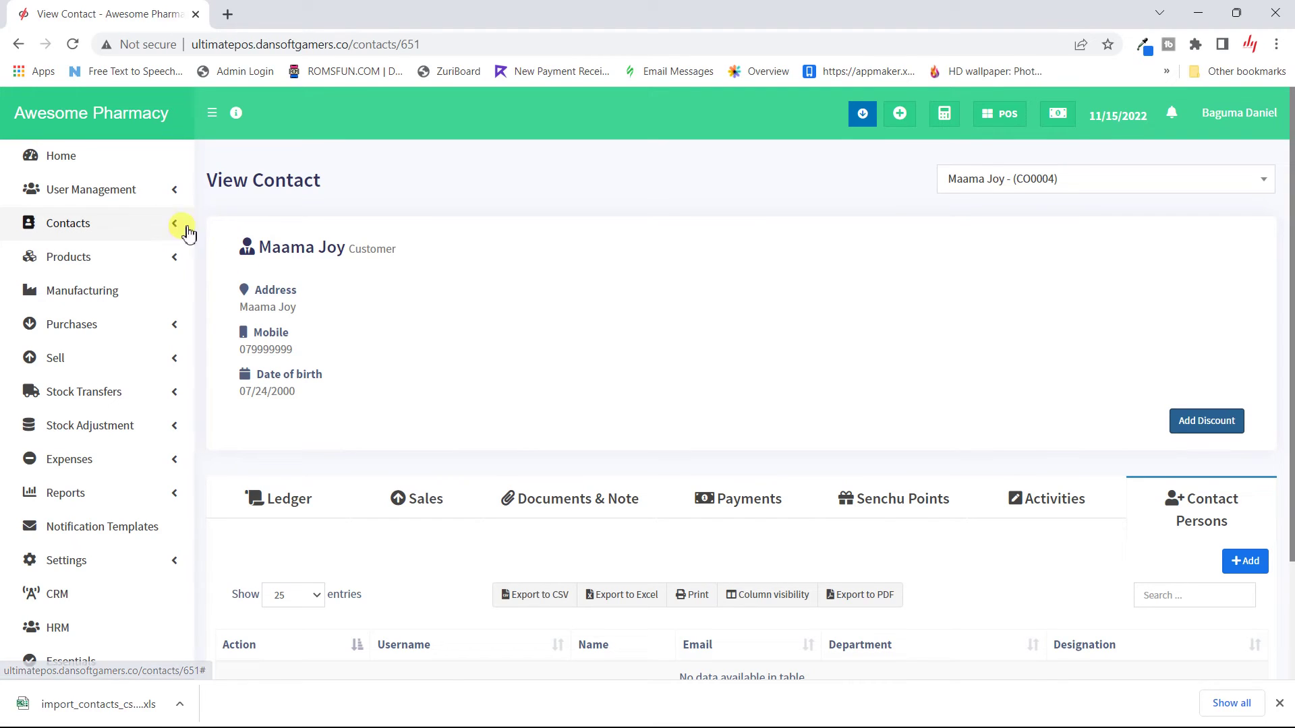
Step: Go to Contacts > Customer Groups and start adding a new customer group
{"action": "left_click", "coordinate": [176, 229]}
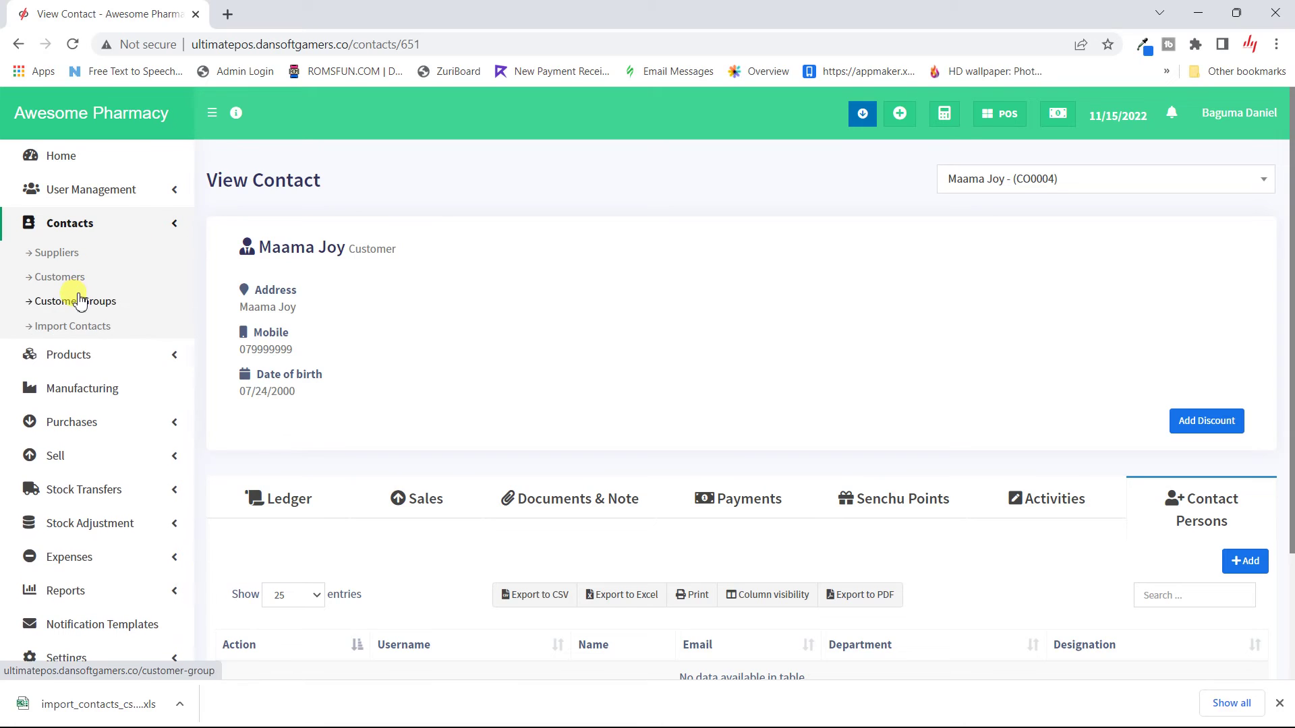
{"action": "left_click", "coordinate": [79, 304]}
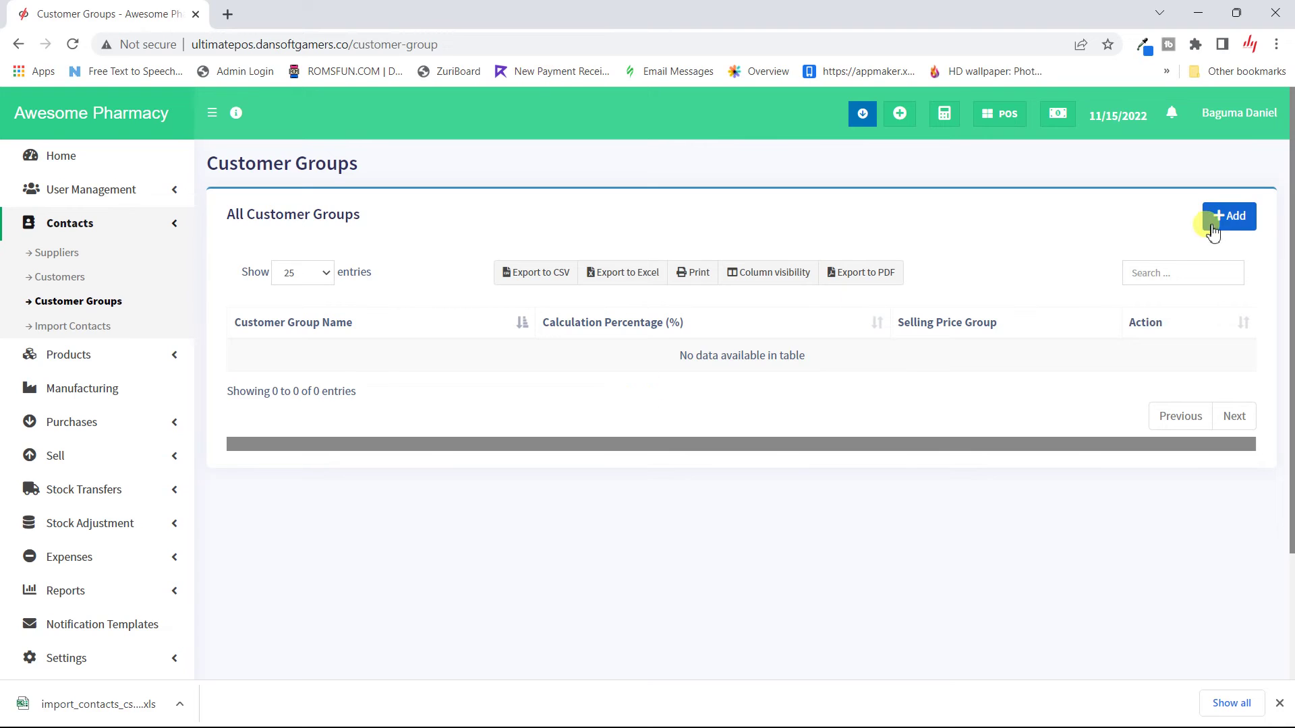
{"action": "left_click", "coordinate": [1241, 223]}
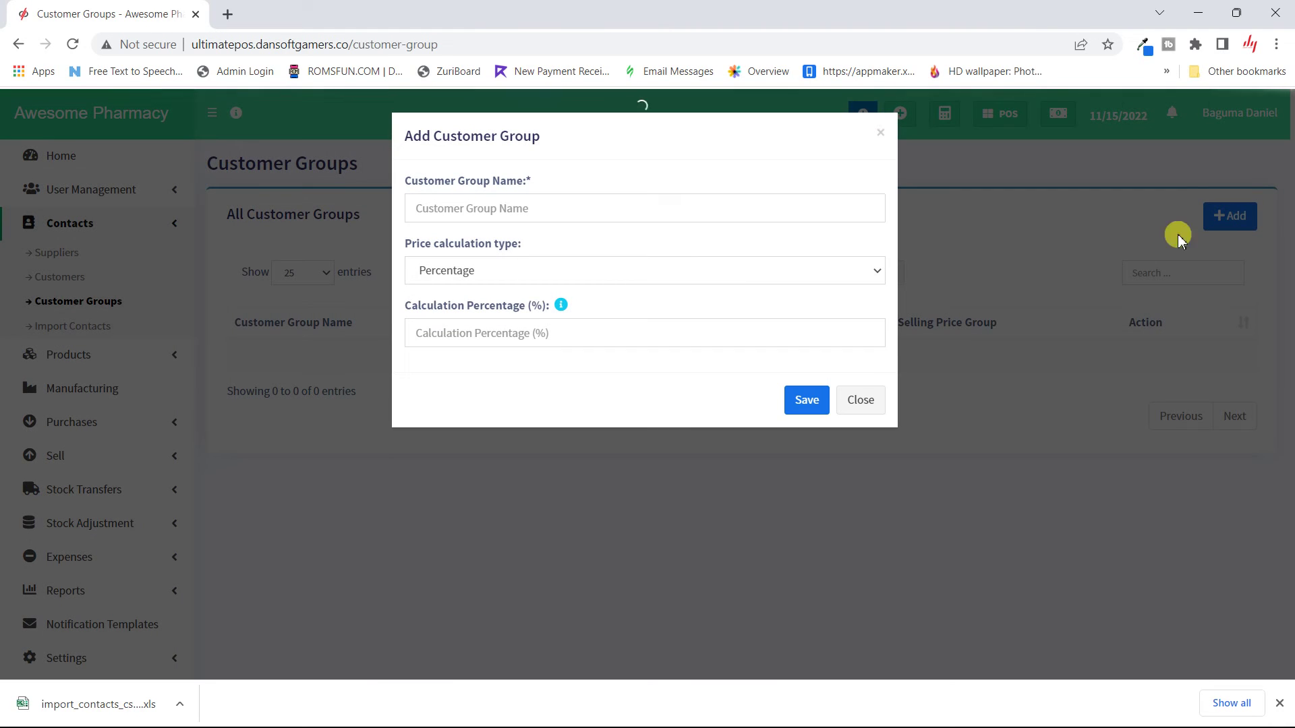
Step: Enter Premium as the new customer group's name
{"action": "left_click", "coordinate": [494, 201]}
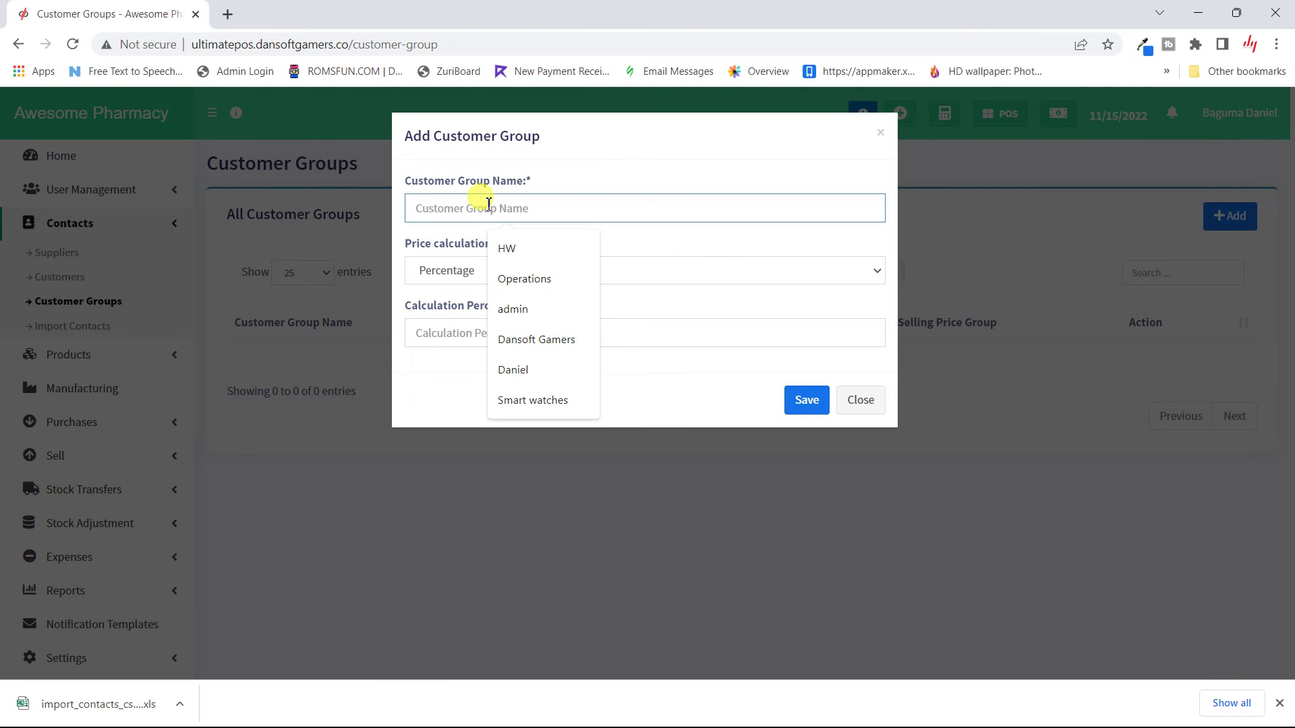
{"action": "type", "text": "Premium"}
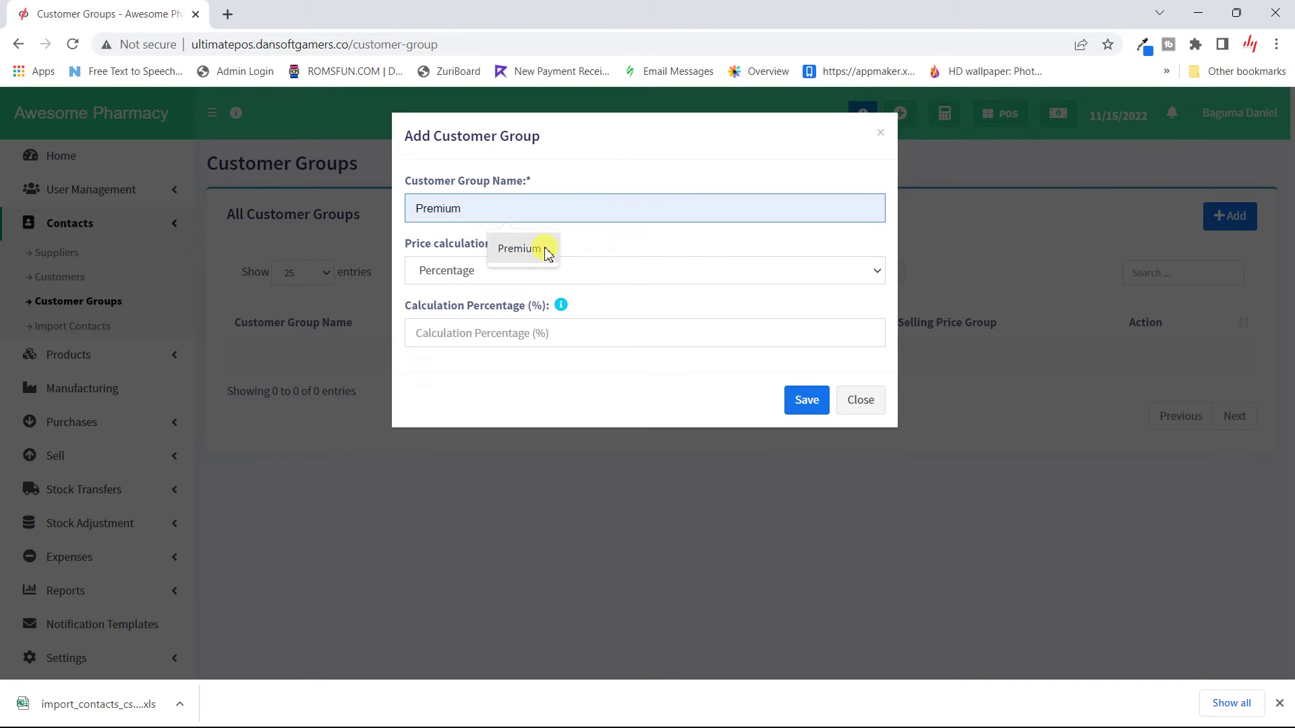
{"action": "left_click", "coordinate": [536, 251]}
Step: Try Selling Price Group, then set the price calculation type back to Percentage
{"action": "left_click", "coordinate": [487, 275]}
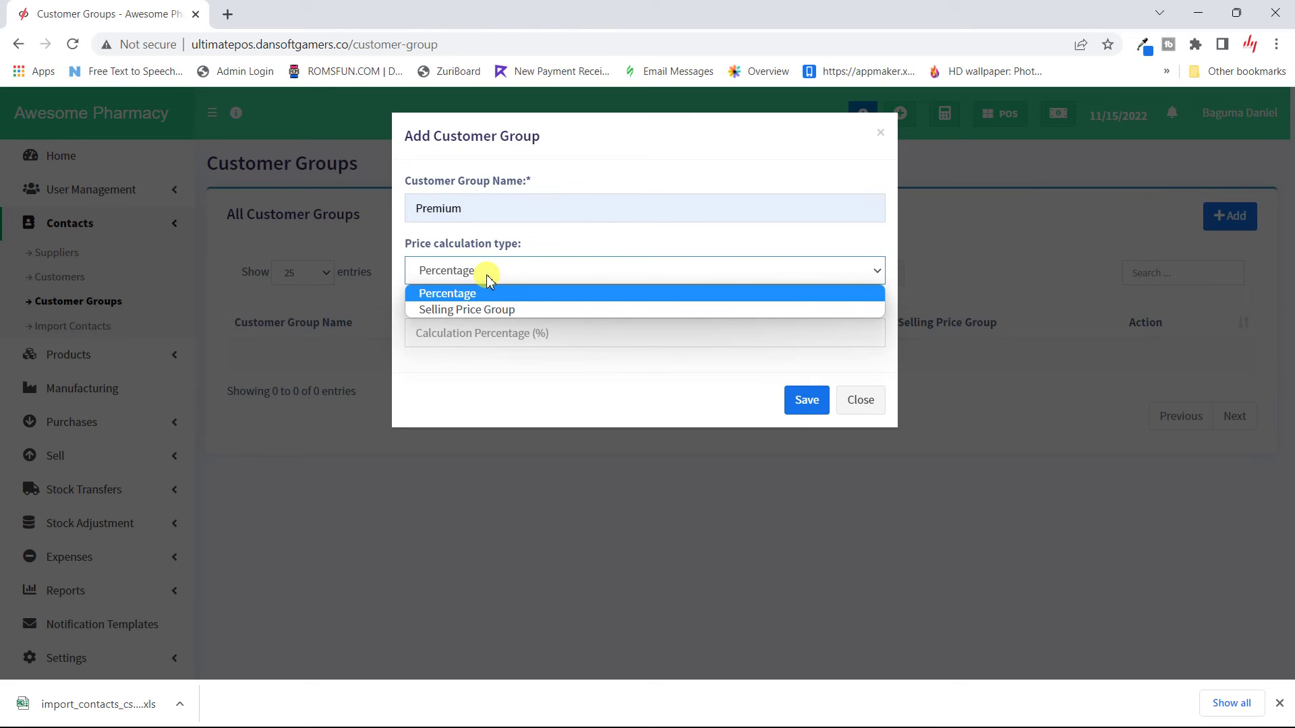
{"action": "left_click", "coordinate": [537, 311]}
{"action": "left_click", "coordinate": [567, 278]}
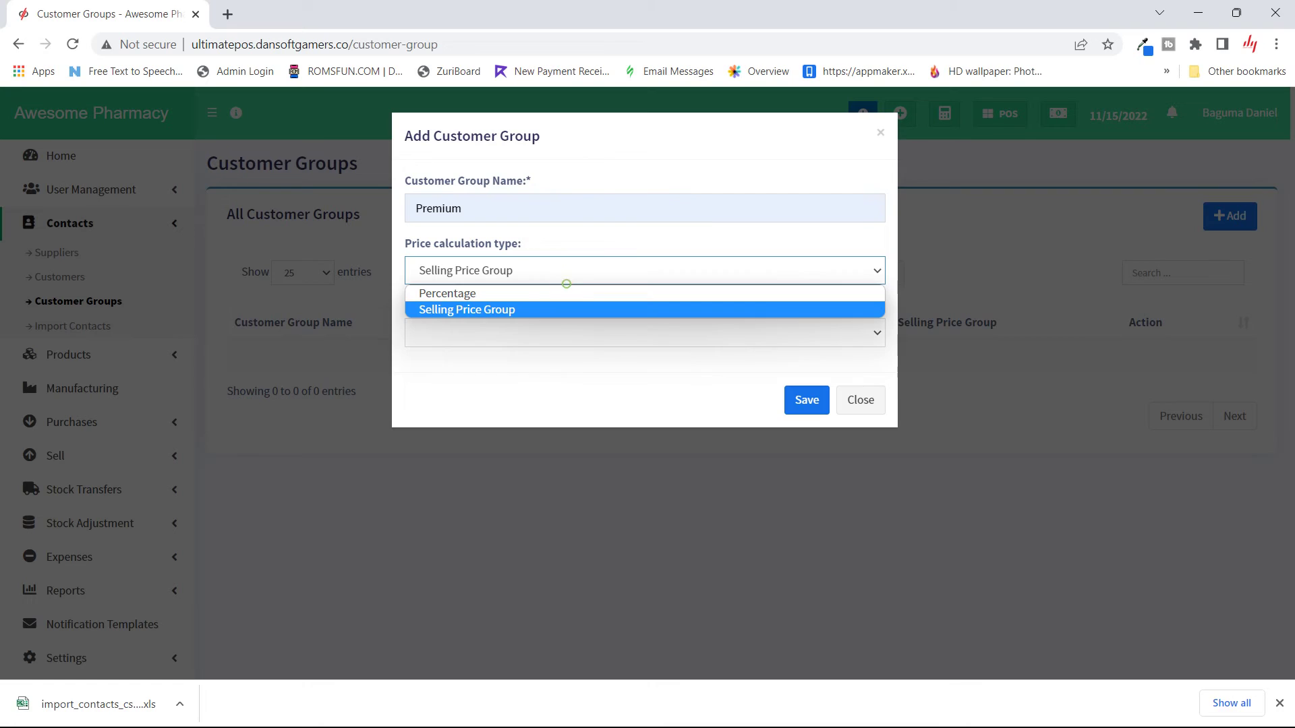
{"action": "left_click", "coordinate": [619, 233]}
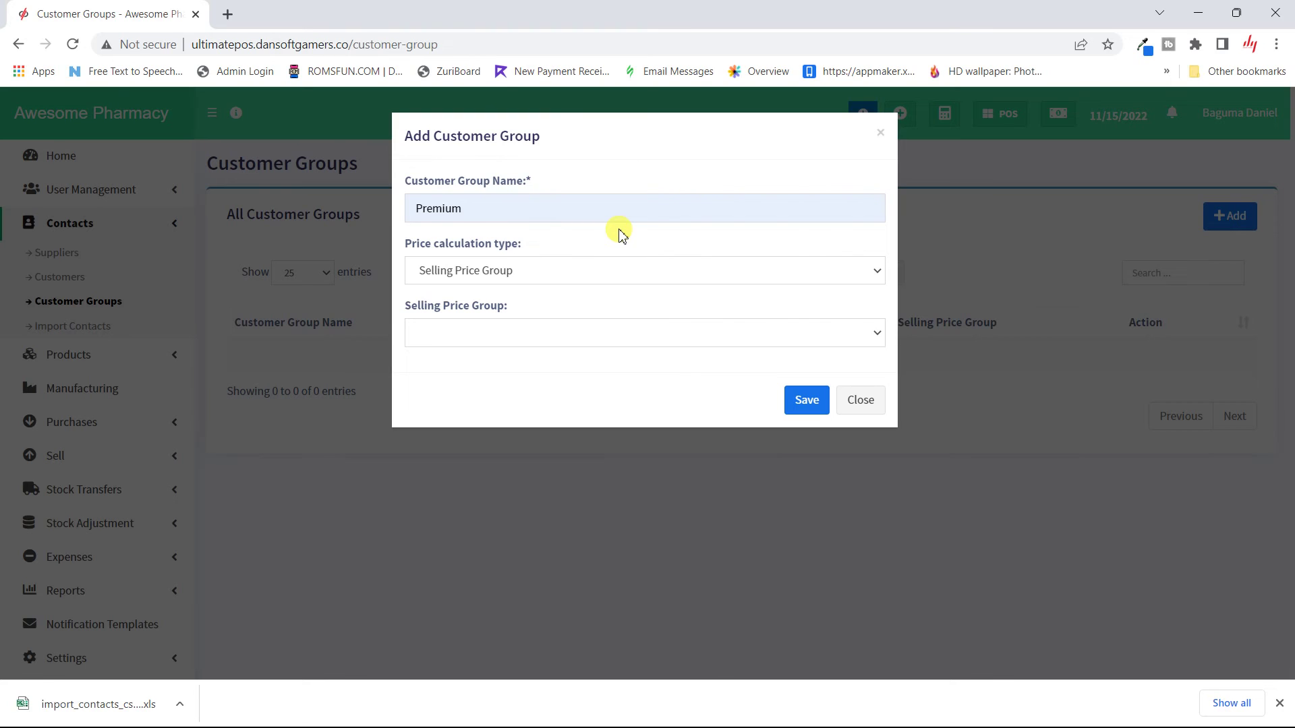
{"action": "left_click", "coordinate": [601, 275]}
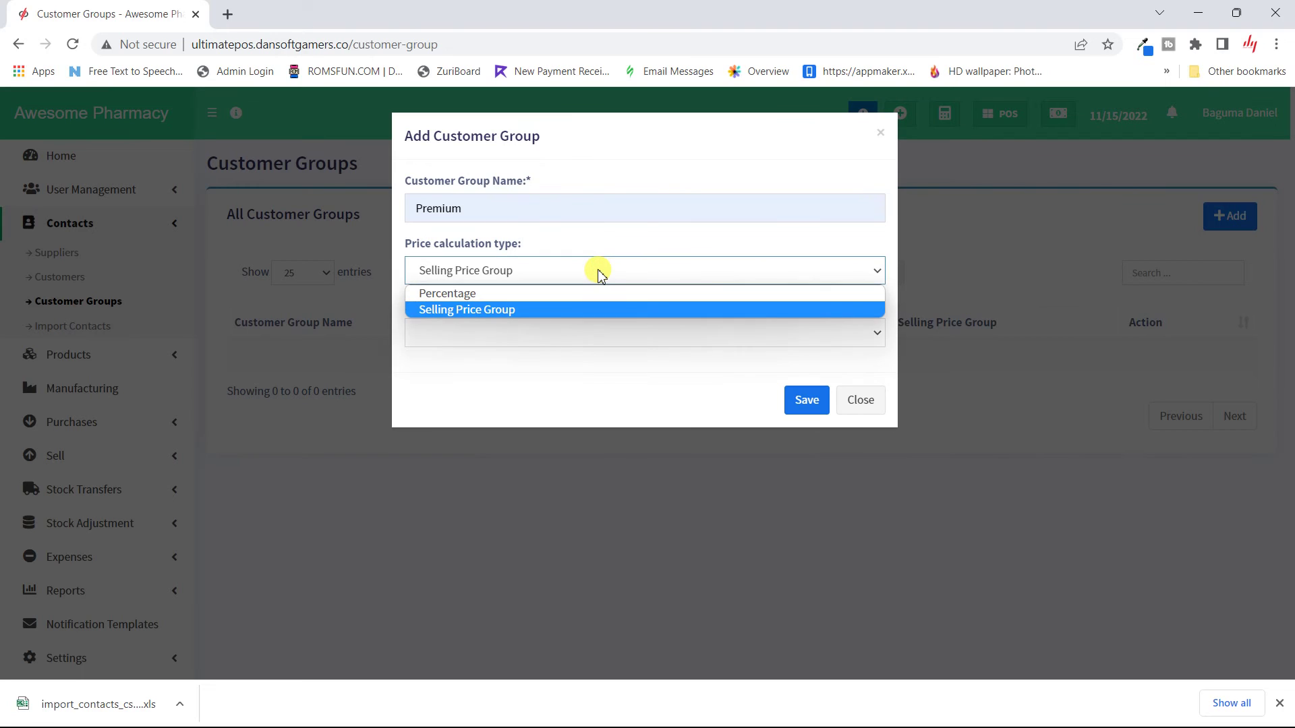
{"action": "left_click", "coordinate": [529, 292]}
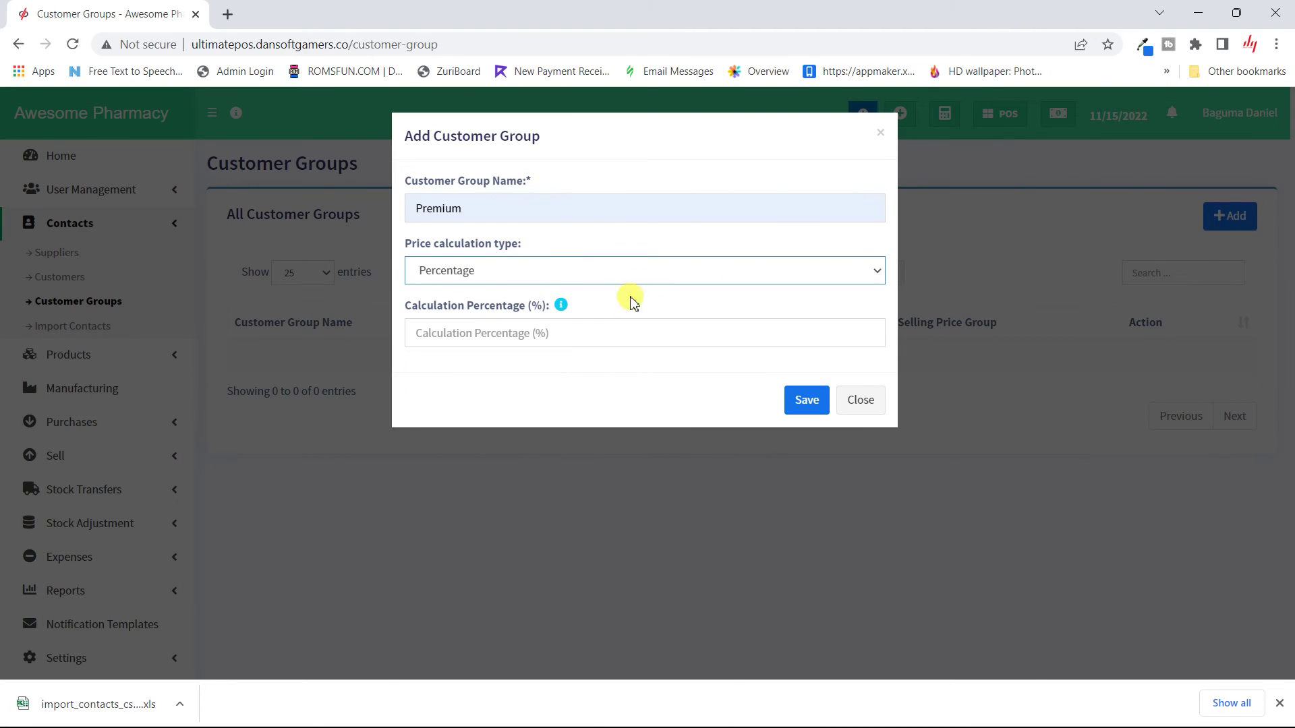
Step: Set the Premium group's calculation percentage to -10 and save it
{"action": "left_click", "coordinate": [533, 368]}
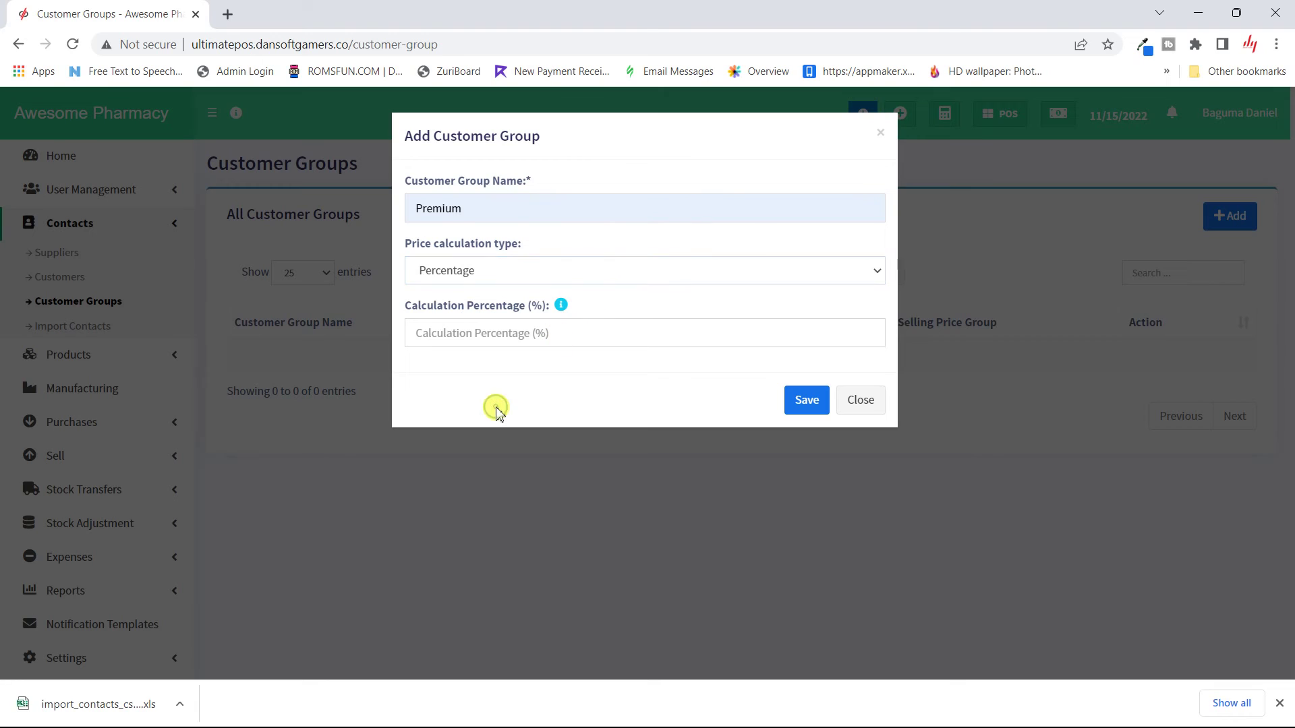
{"action": "left_click", "coordinate": [553, 326]}
{"action": "type", "text": "10"}
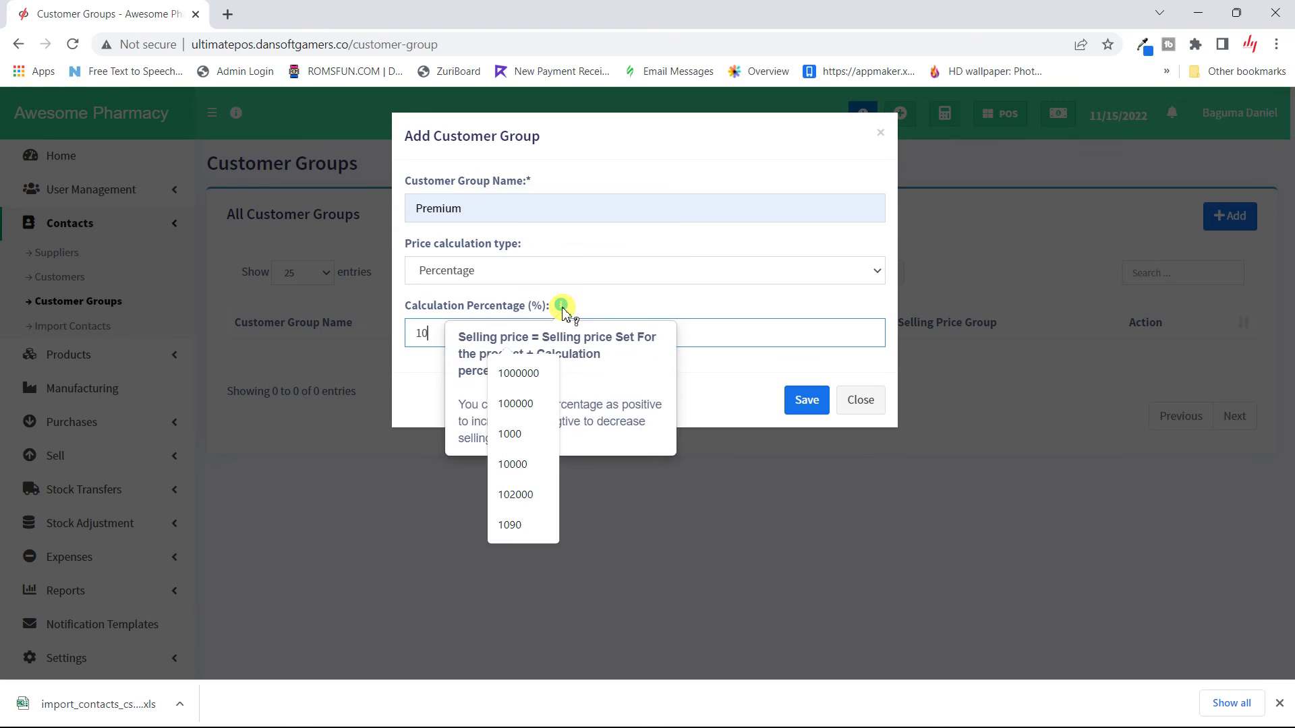
{"action": "left_click", "coordinate": [563, 309]}
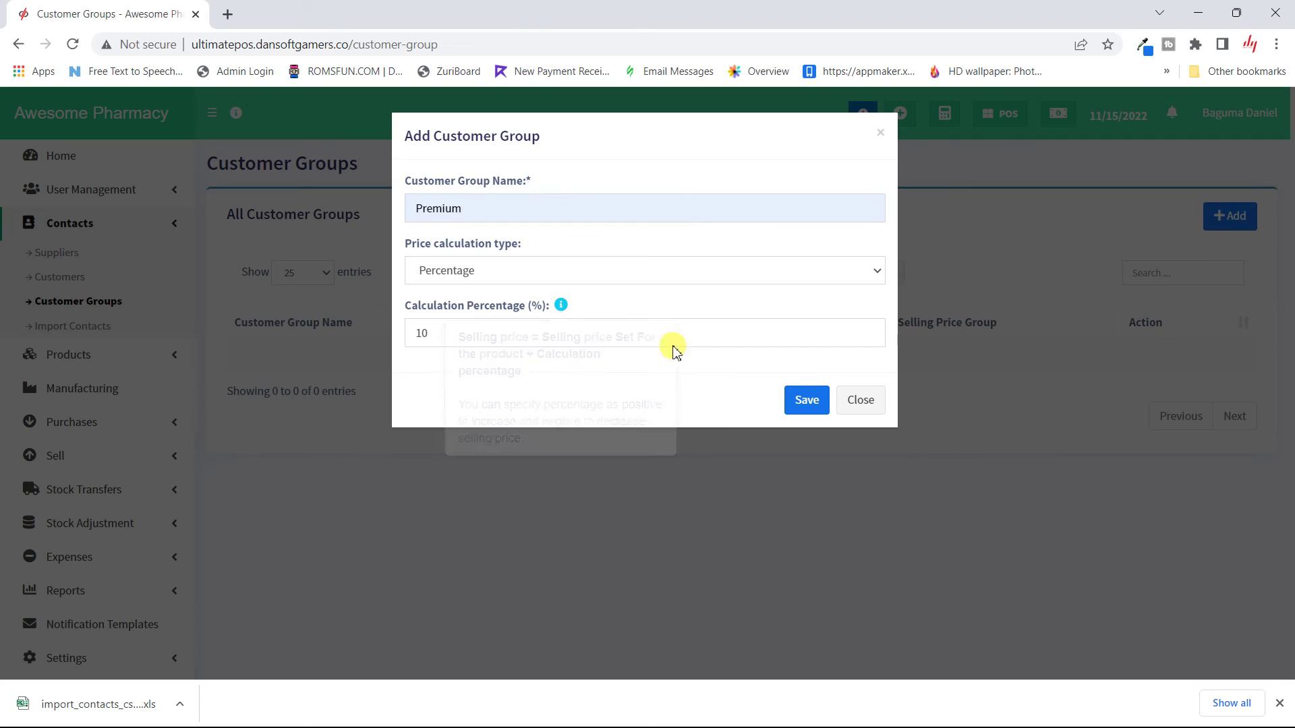
{"action": "double_click", "coordinate": [419, 331]}
{"action": "left_click", "coordinate": [417, 331]}
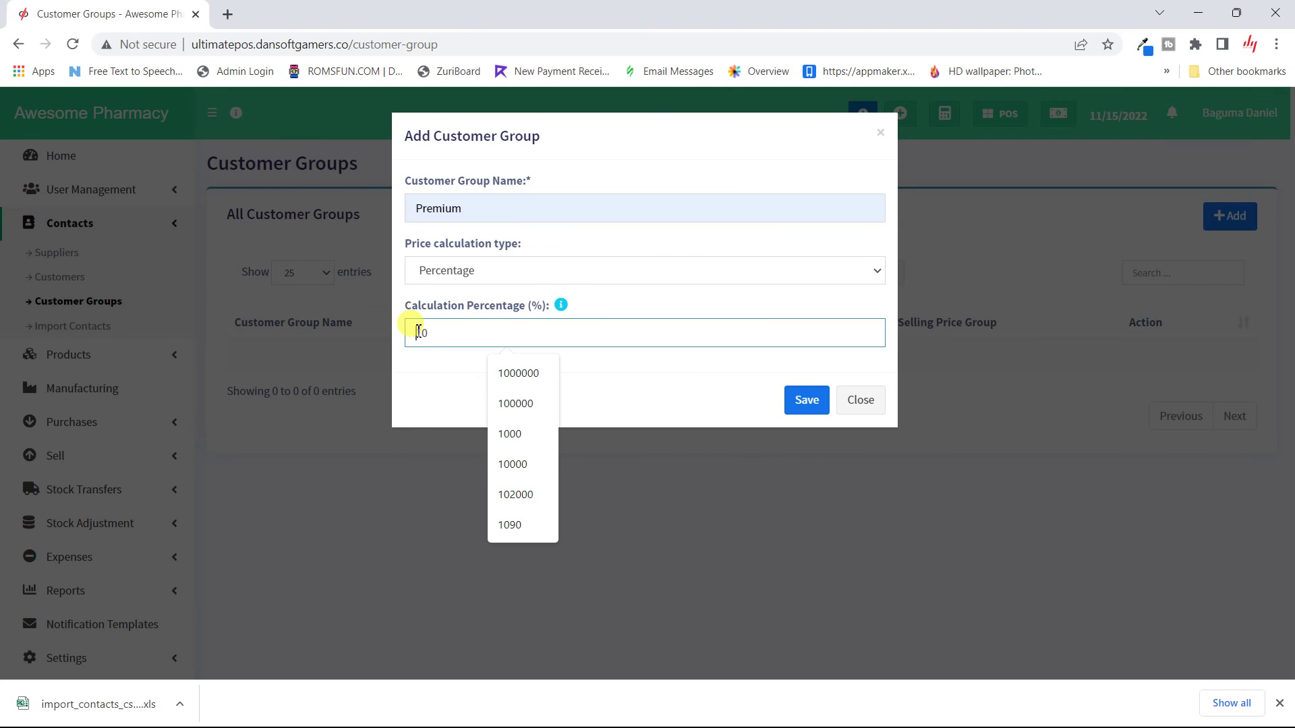
{"action": "type", "text": "1"}
{"action": "left_click", "coordinate": [419, 332]}
{"action": "type", "text": "-"}
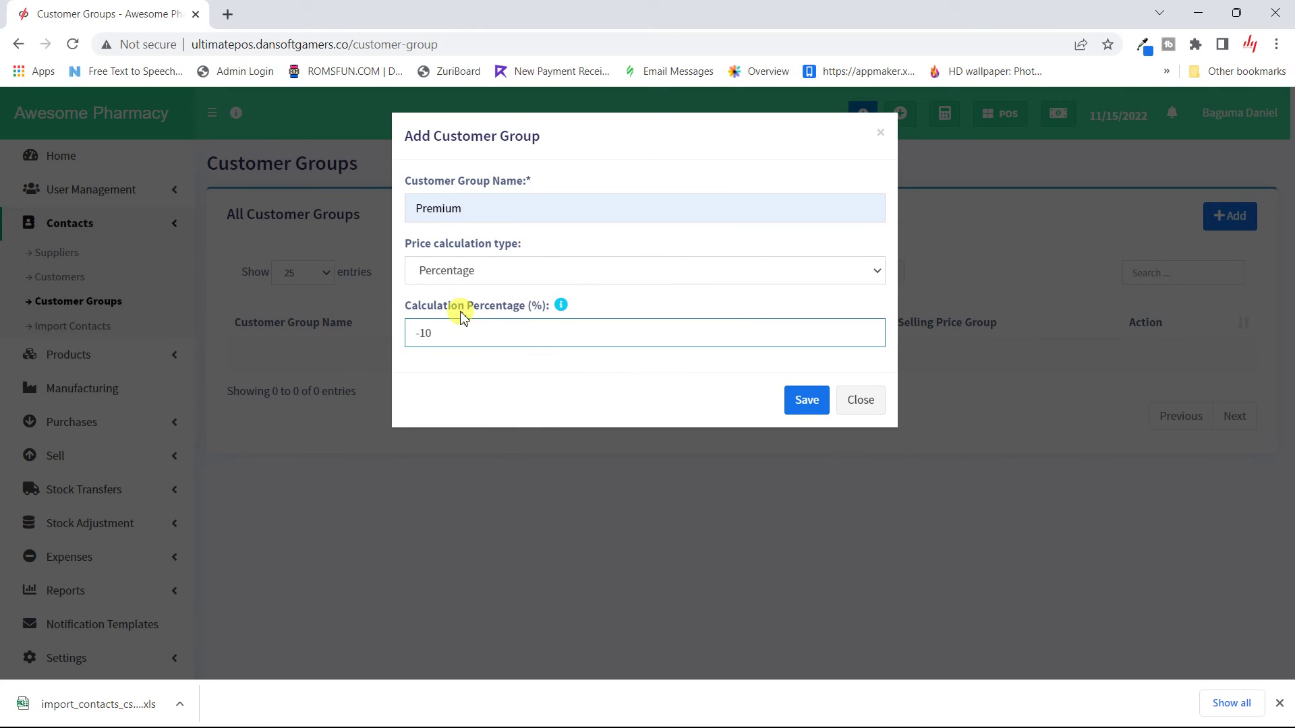
{"action": "mouse_move", "coordinate": [565, 308]}
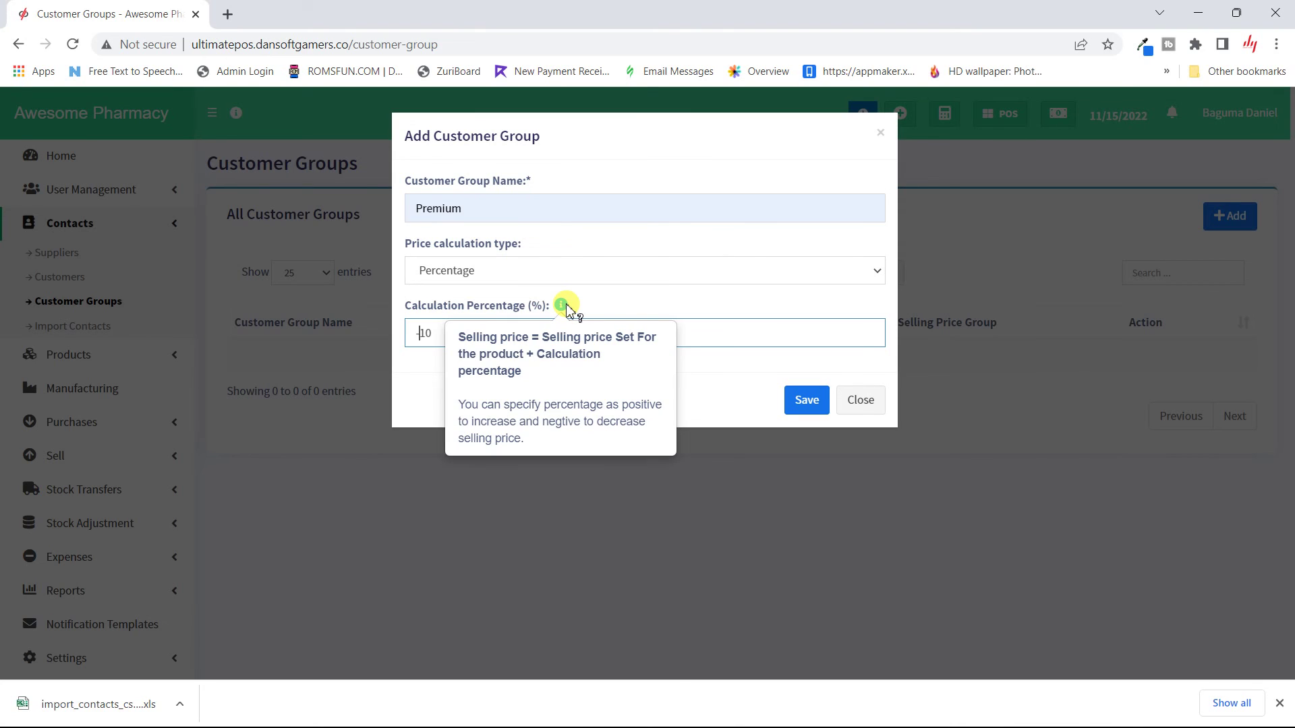
{"action": "left_click", "coordinate": [708, 313]}
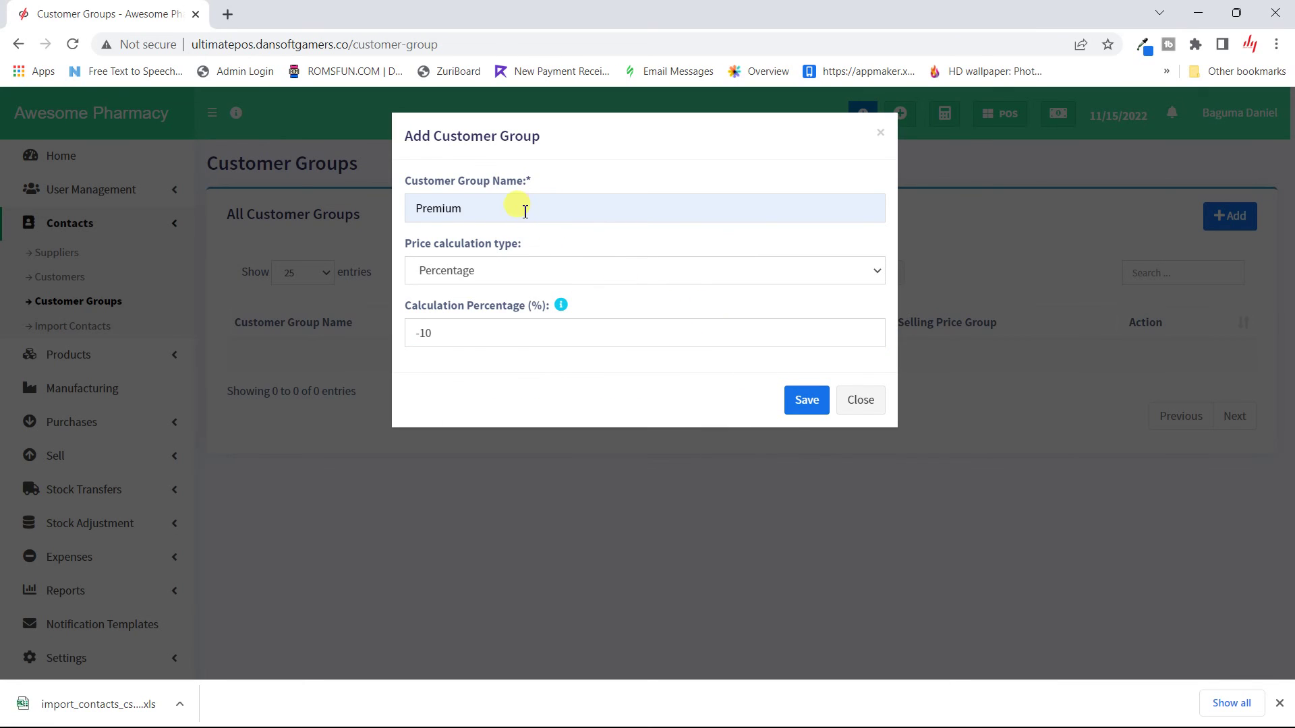
{"action": "left_click", "coordinate": [798, 399]}
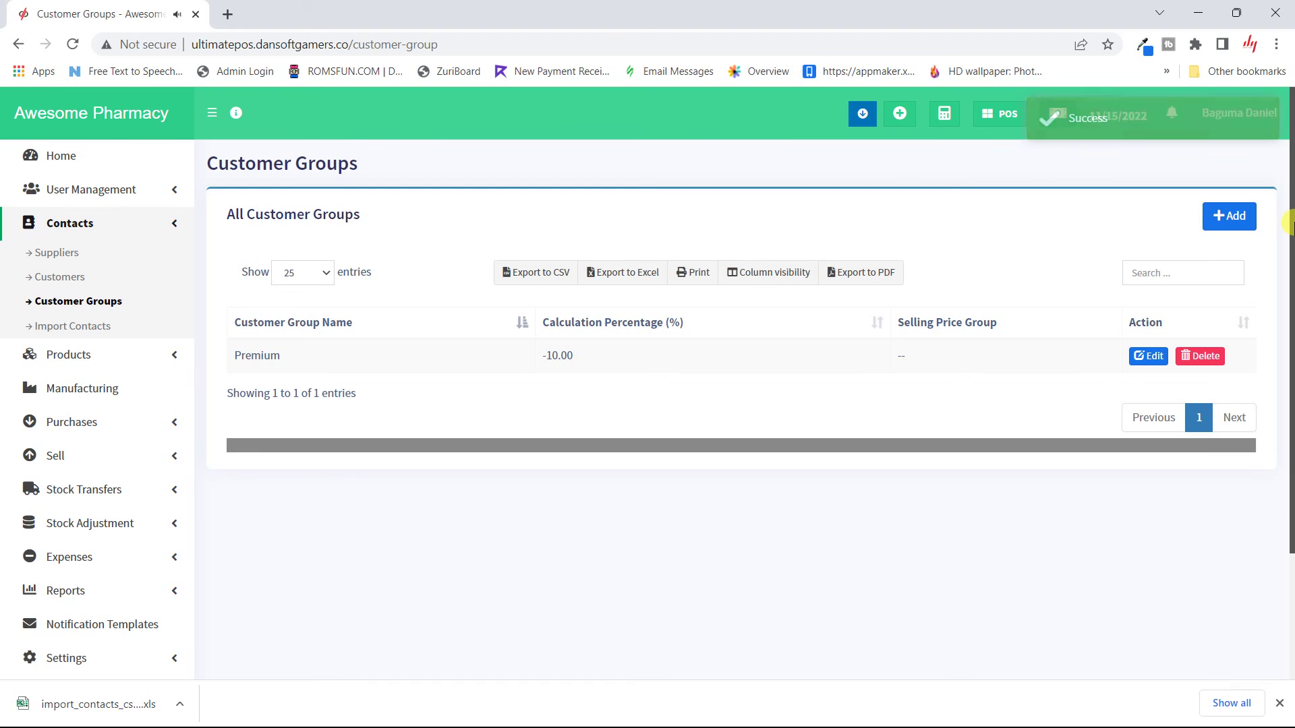
Step: Create a Regular customer group with a -15 calculation percentage
{"action": "left_click", "coordinate": [1240, 236]}
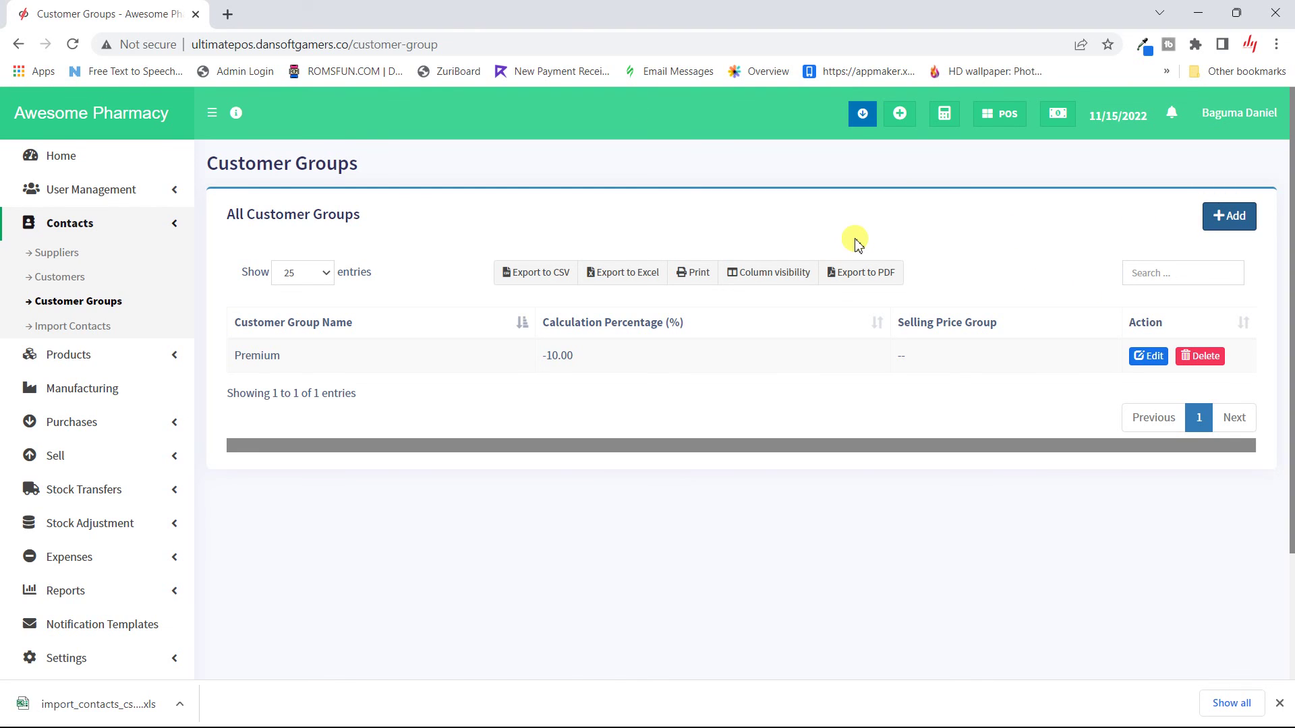
{"action": "left_click", "coordinate": [1227, 223]}
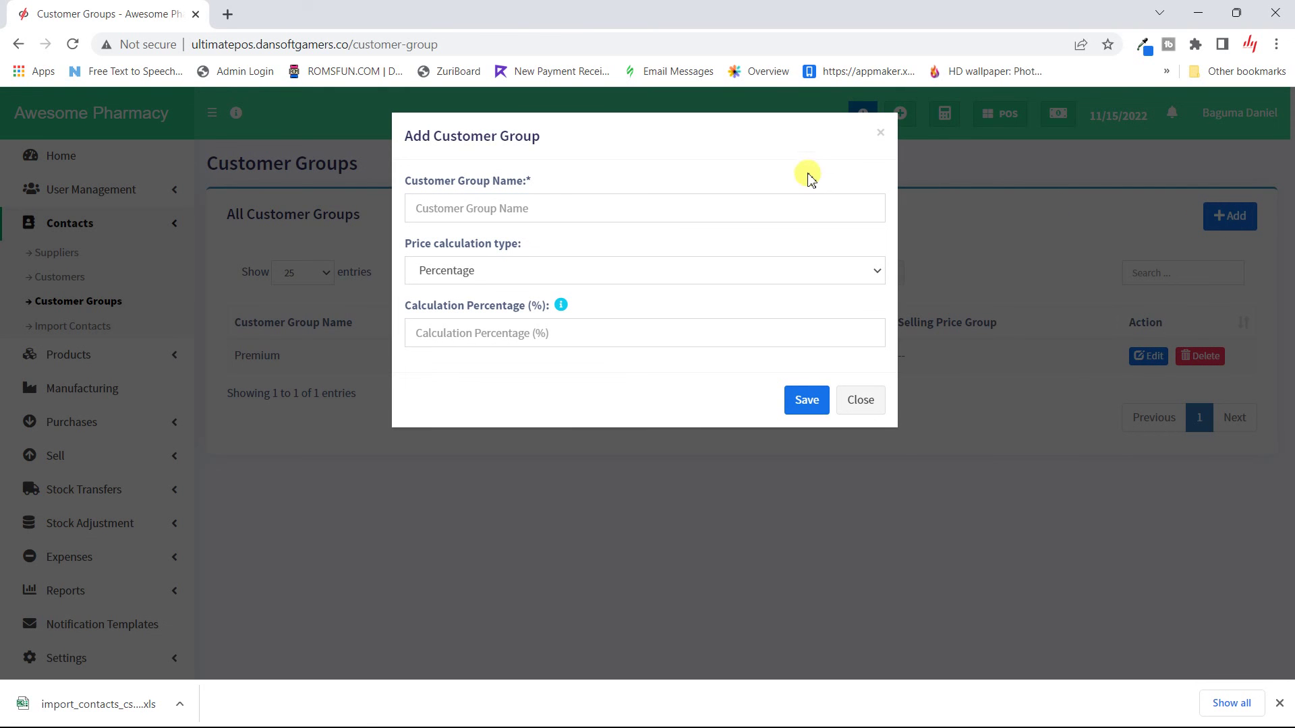
{"action": "left_click", "coordinate": [735, 211]}
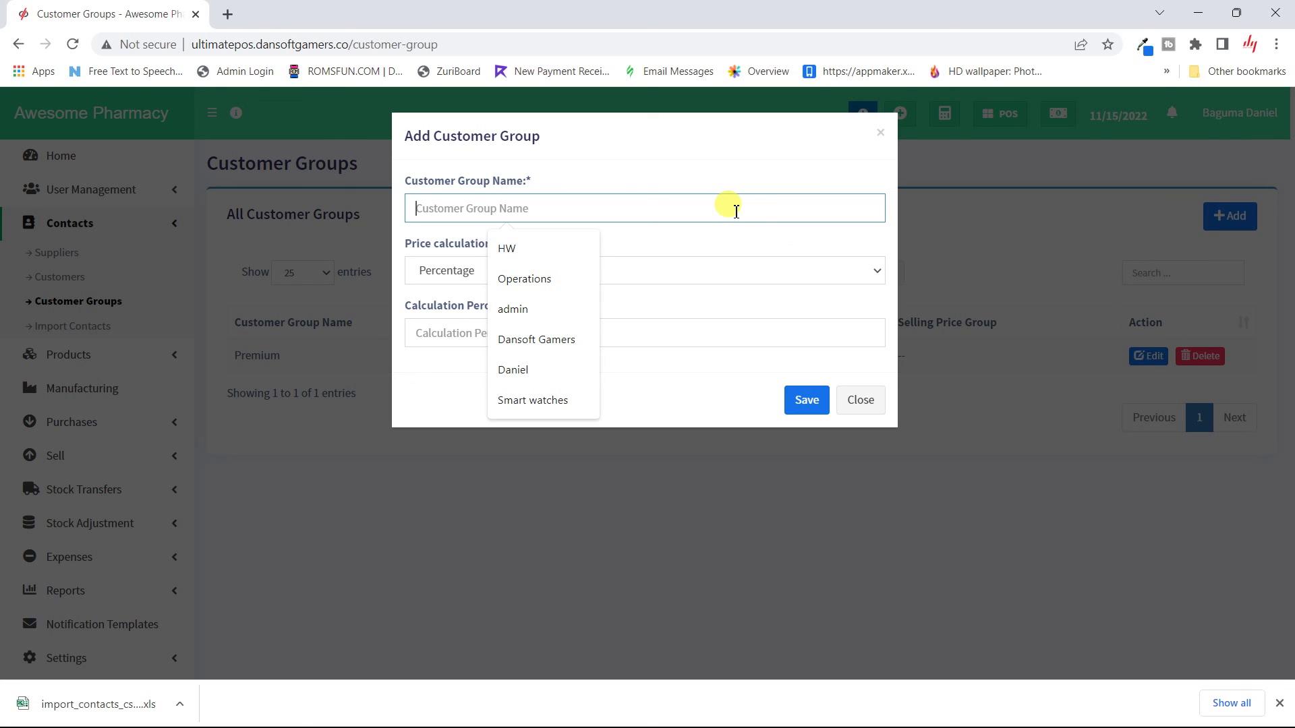
{"action": "type", "text": "Regula"}
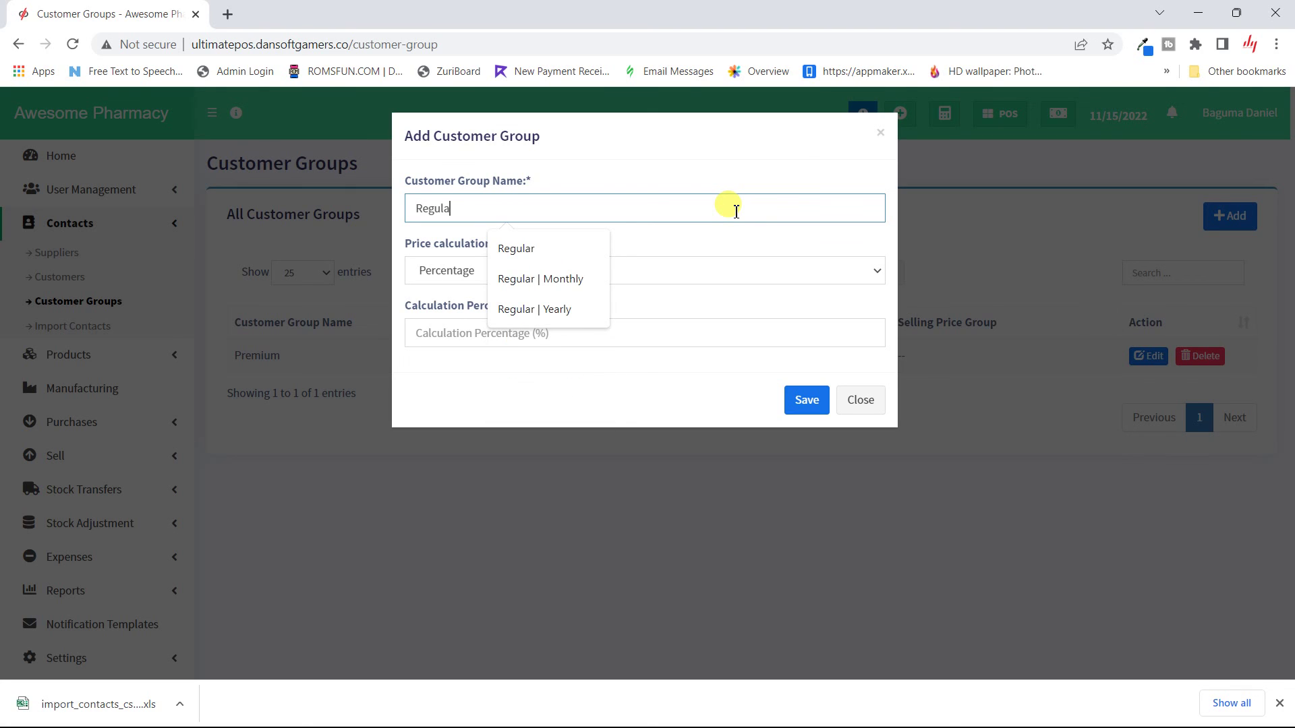
{"action": "type", "text": "r"}
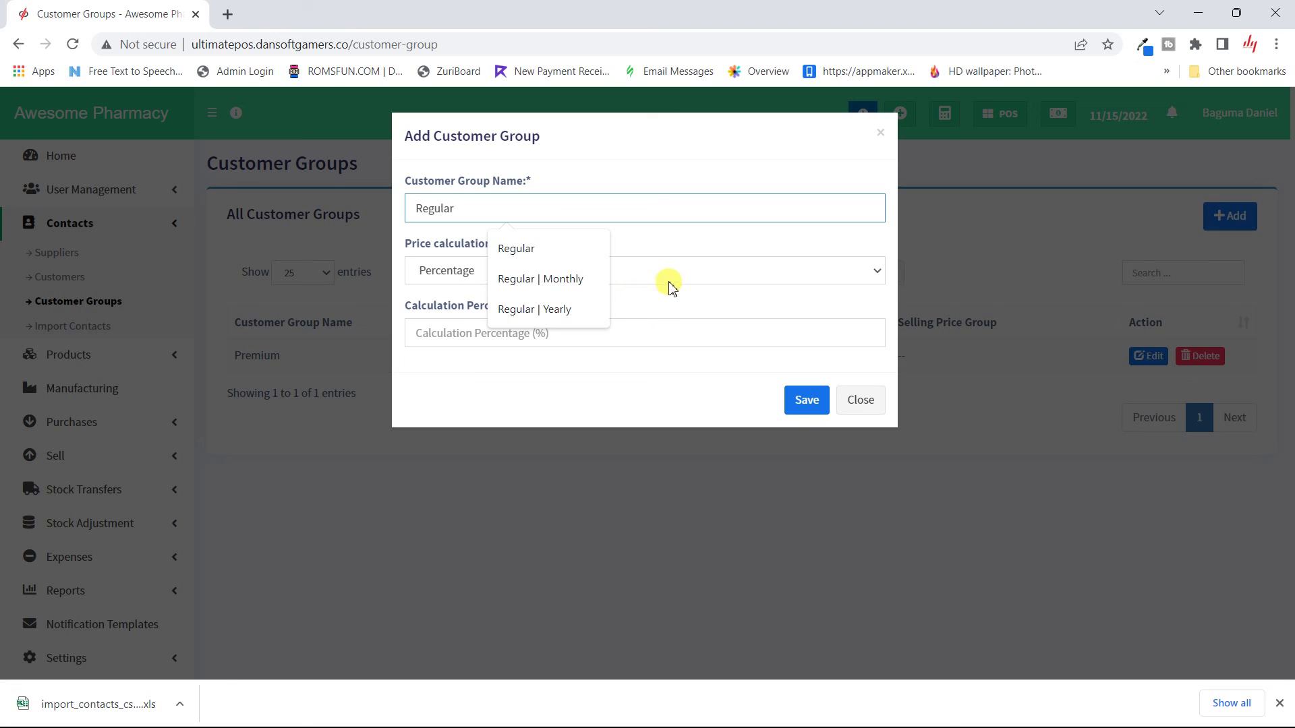
{"action": "left_click", "coordinate": [648, 337]}
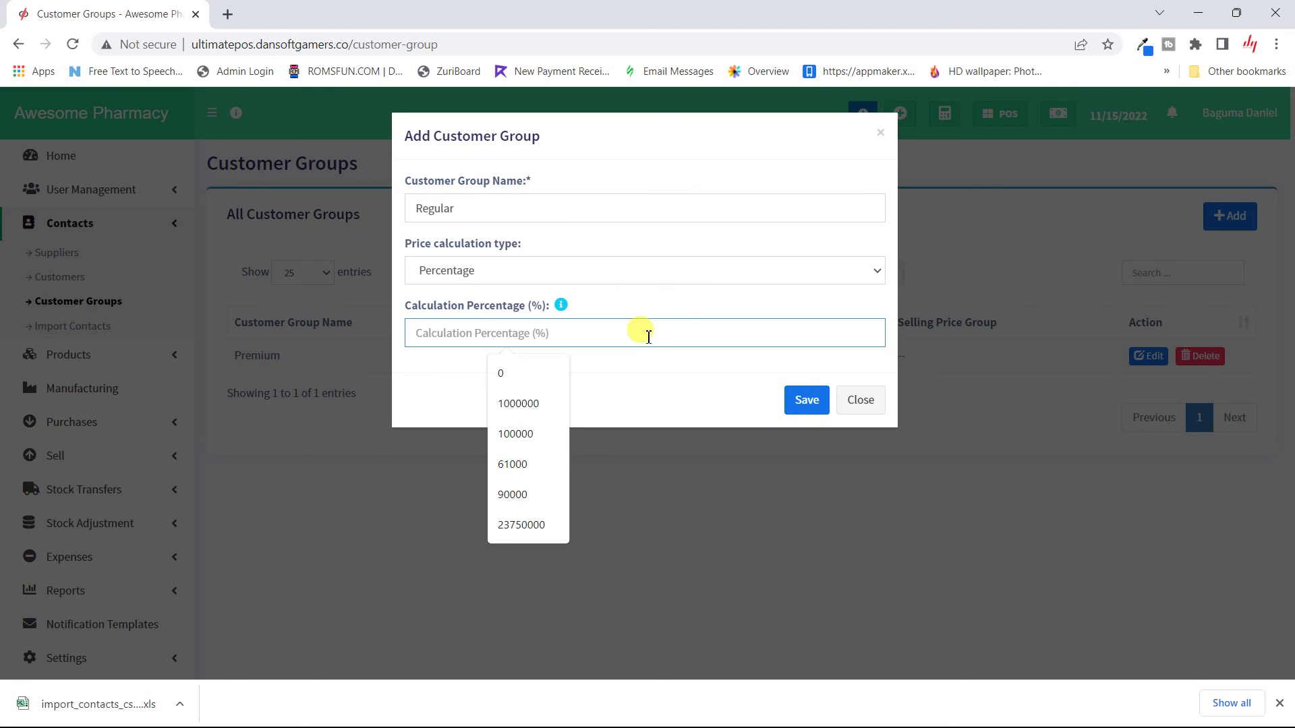
{"action": "type", "text": "-"}
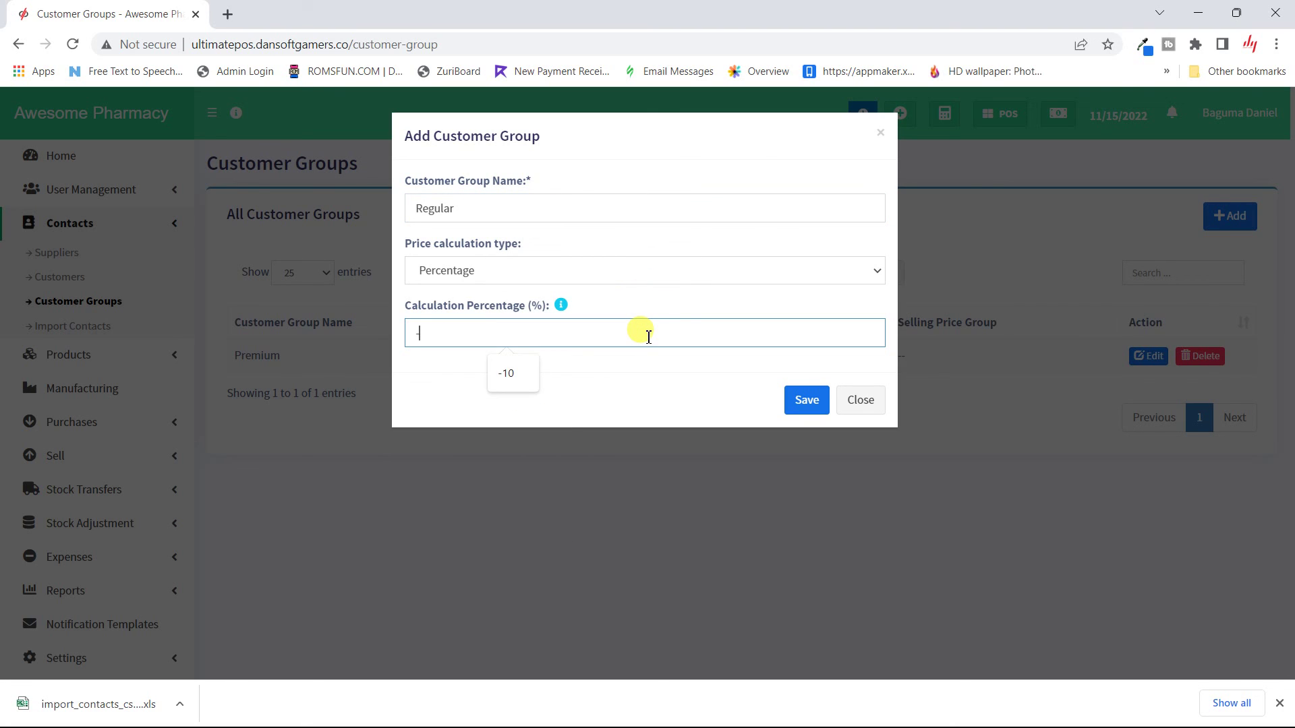
{"action": "type", "text": "15"}
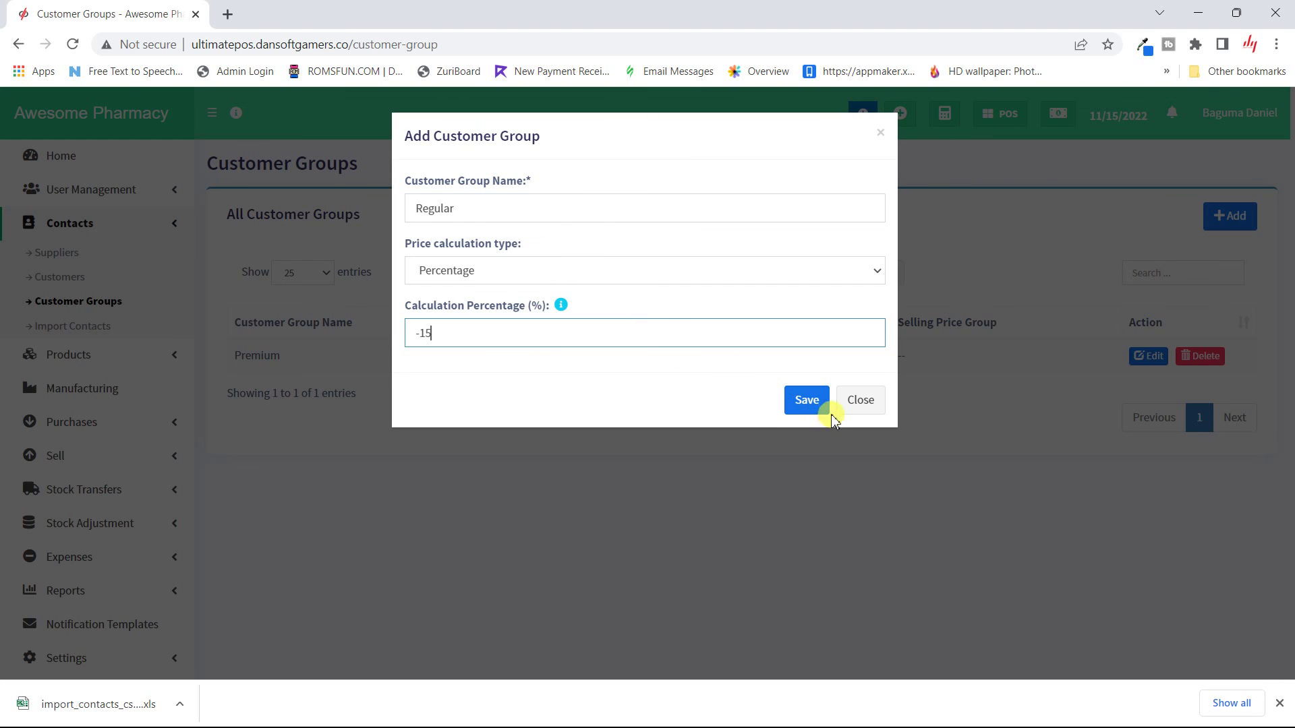
{"action": "left_click", "coordinate": [815, 402]}
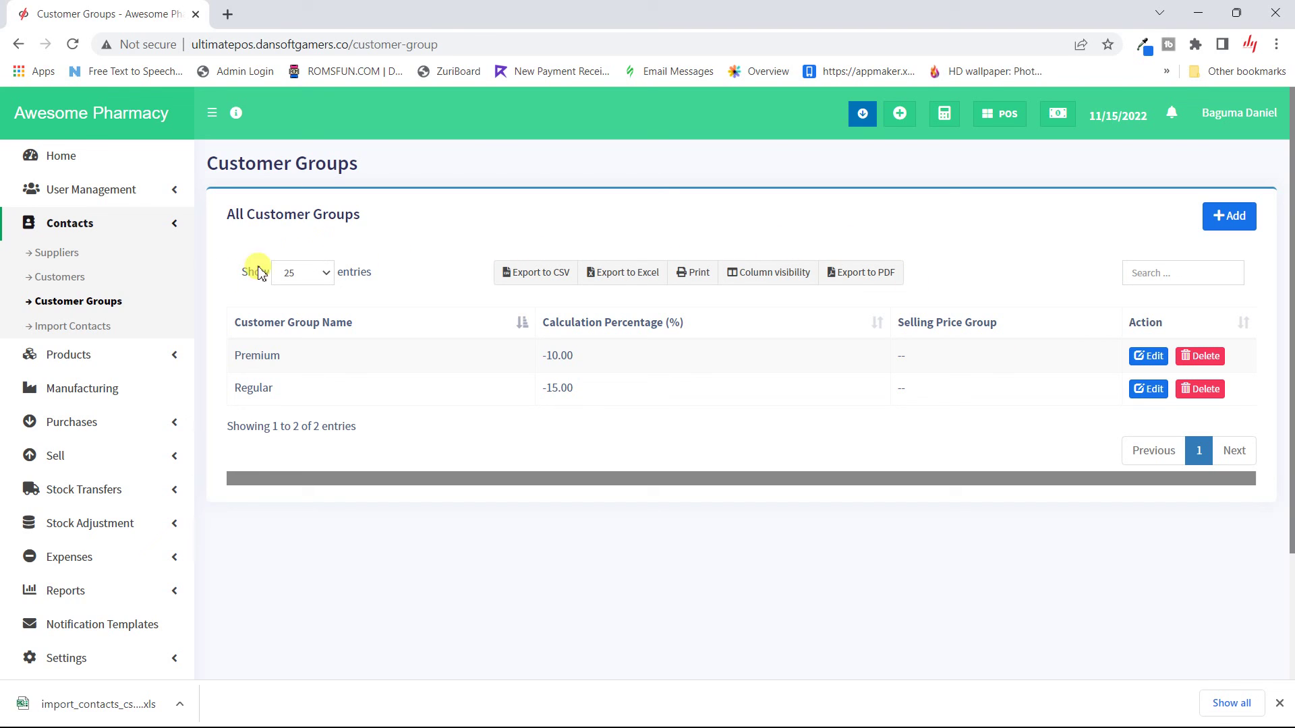
{"action": "left_click", "coordinate": [75, 282]}
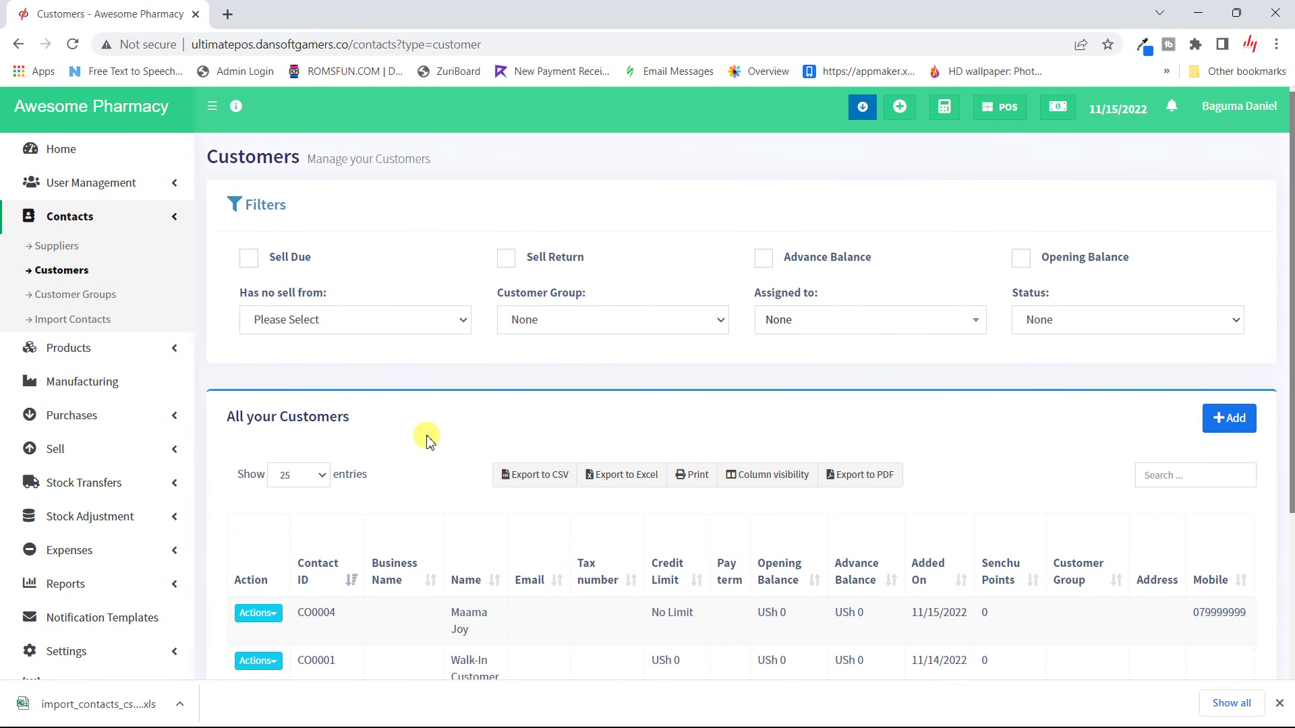
{"action": "scroll", "coordinate": [427, 440], "scroll_direction": "down", "scroll_amount": 2}
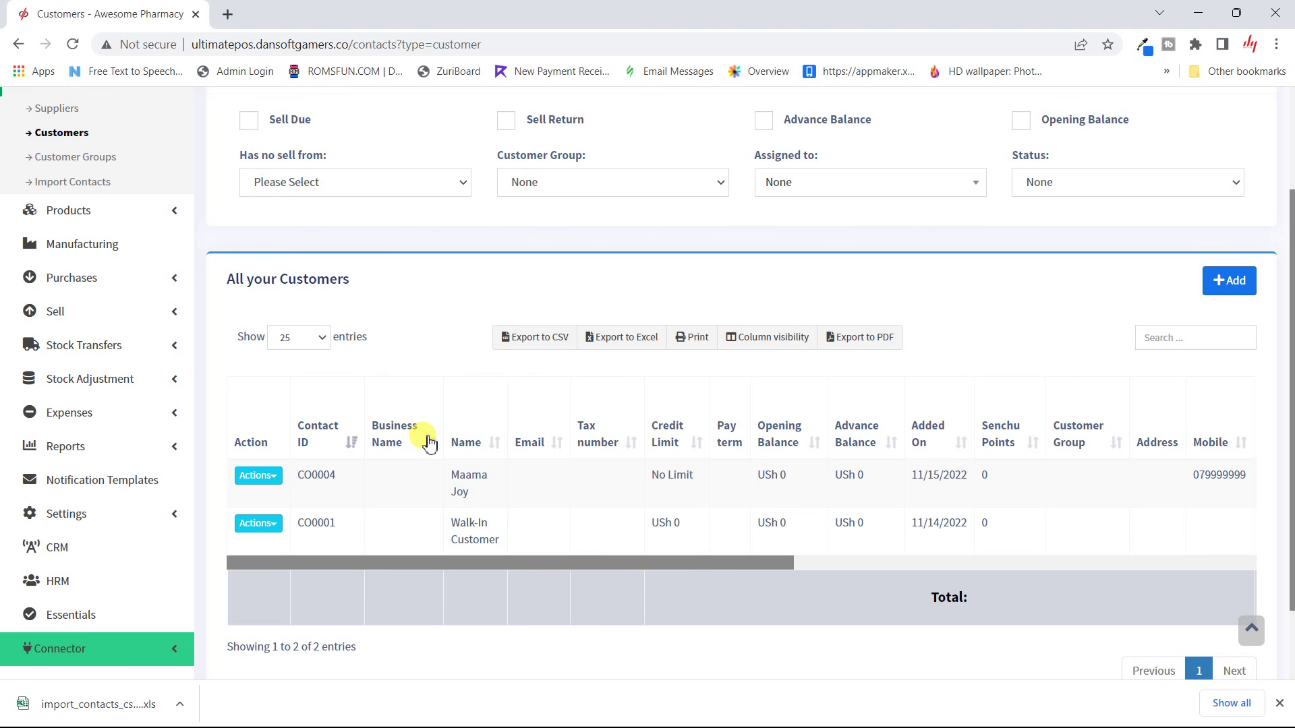
{"action": "left_click", "coordinate": [277, 484]}
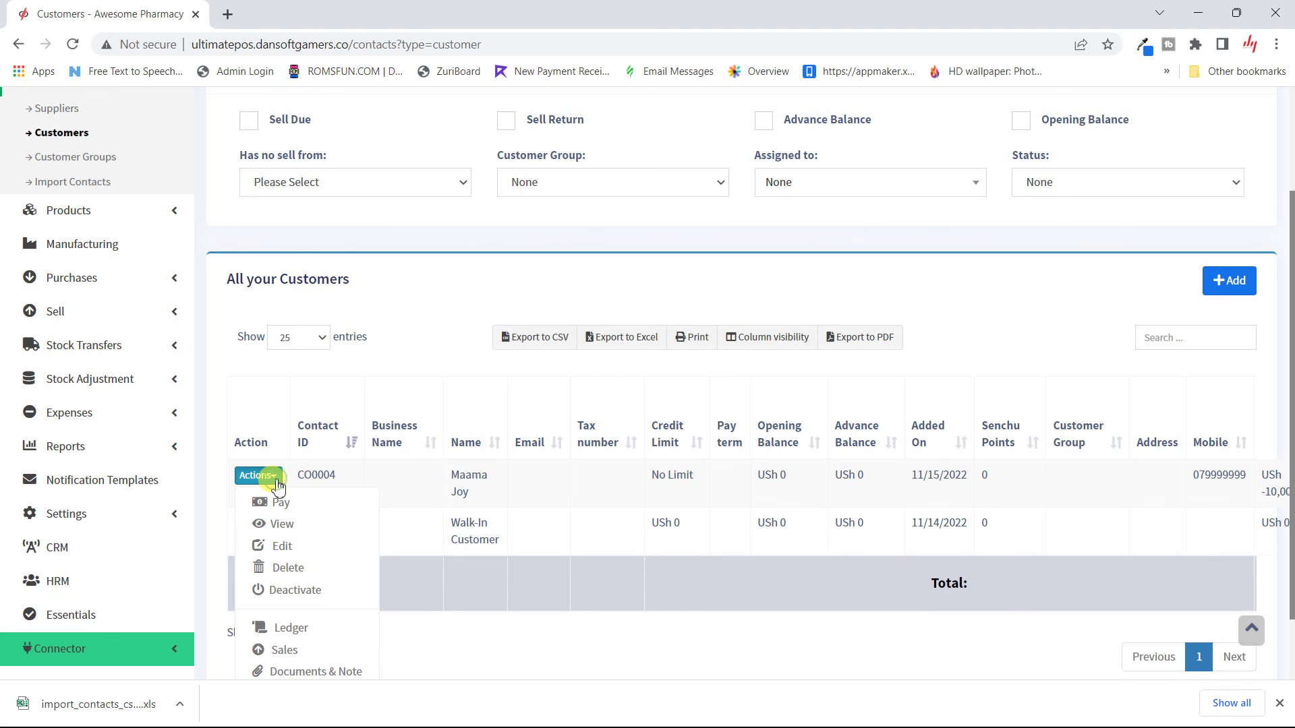
{"action": "left_click", "coordinate": [279, 543]}
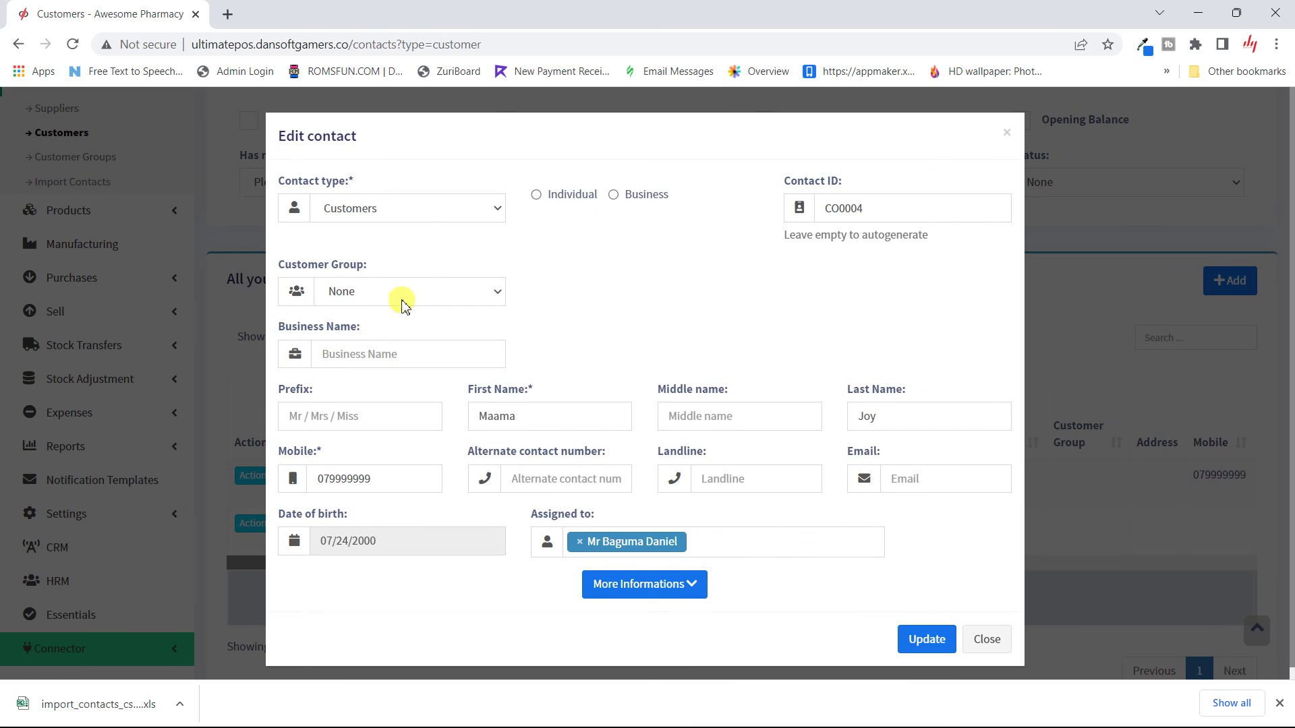
{"action": "left_click", "coordinate": [402, 302]}
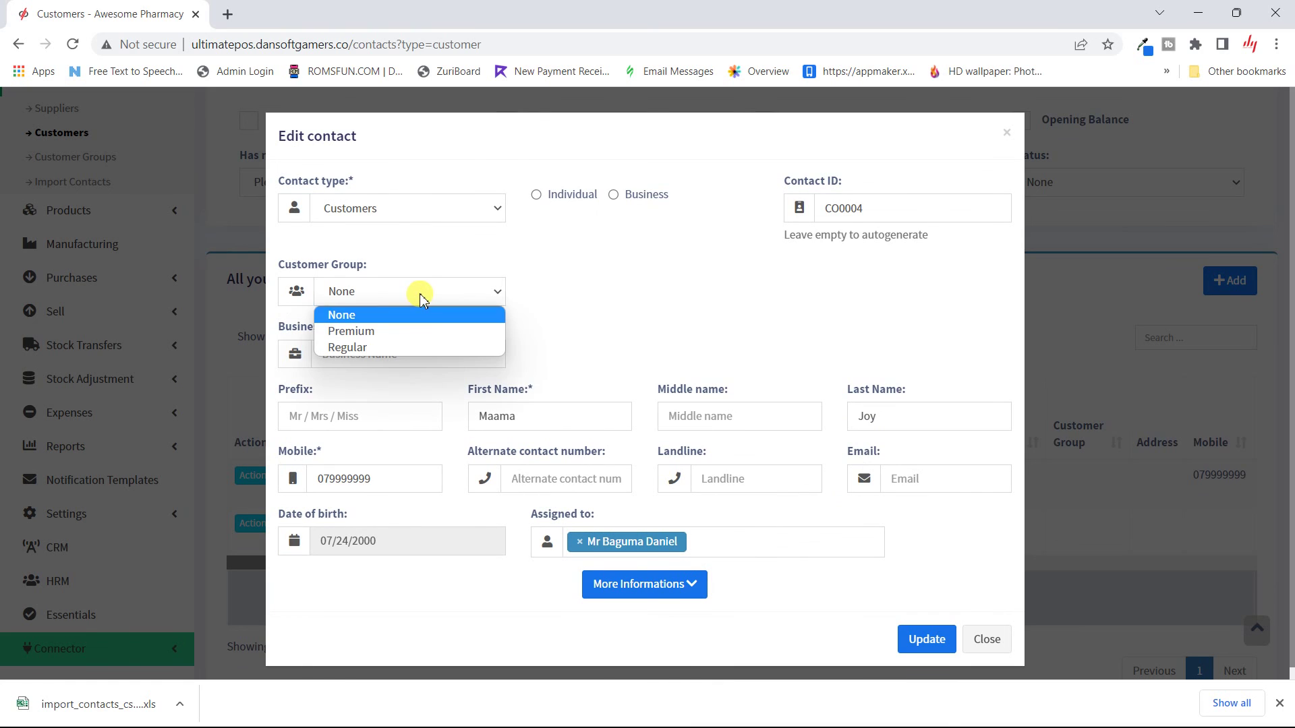
{"action": "left_click", "coordinate": [397, 348]}
{"action": "scroll", "coordinate": [573, 341], "scroll_direction": "down", "scroll_amount": 1}
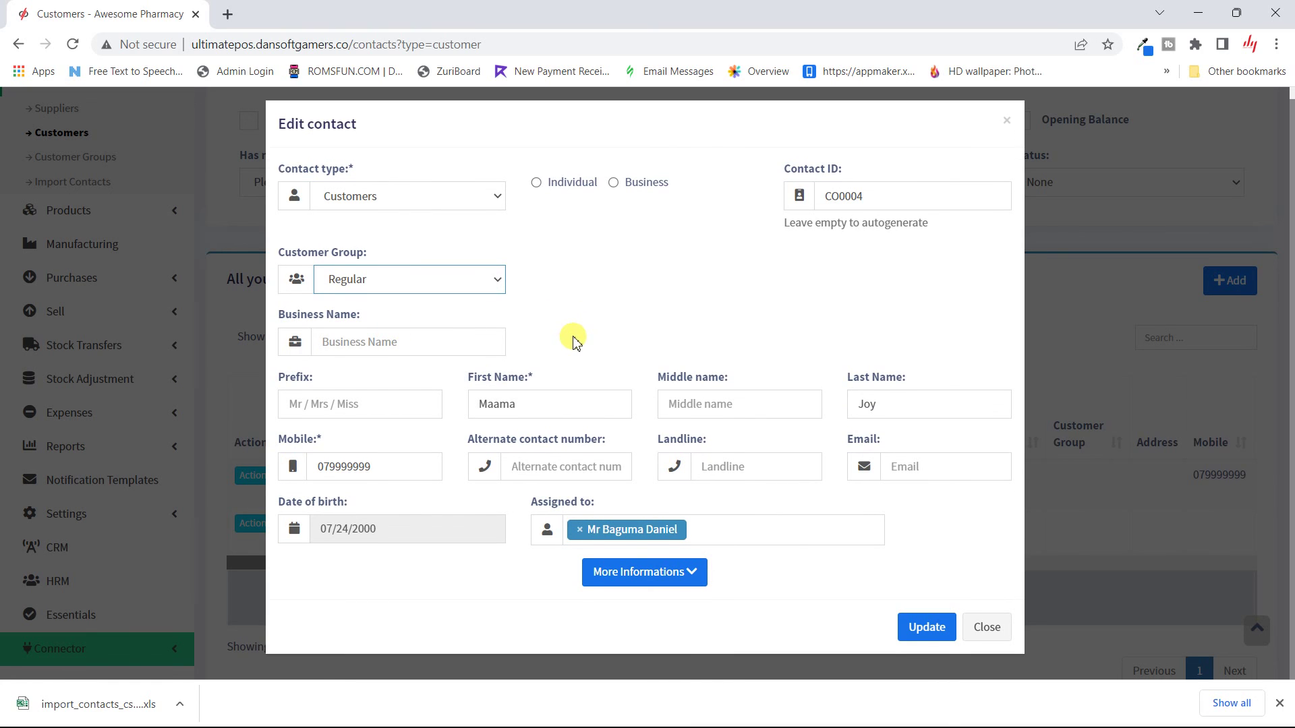
{"action": "left_click", "coordinate": [918, 632]}
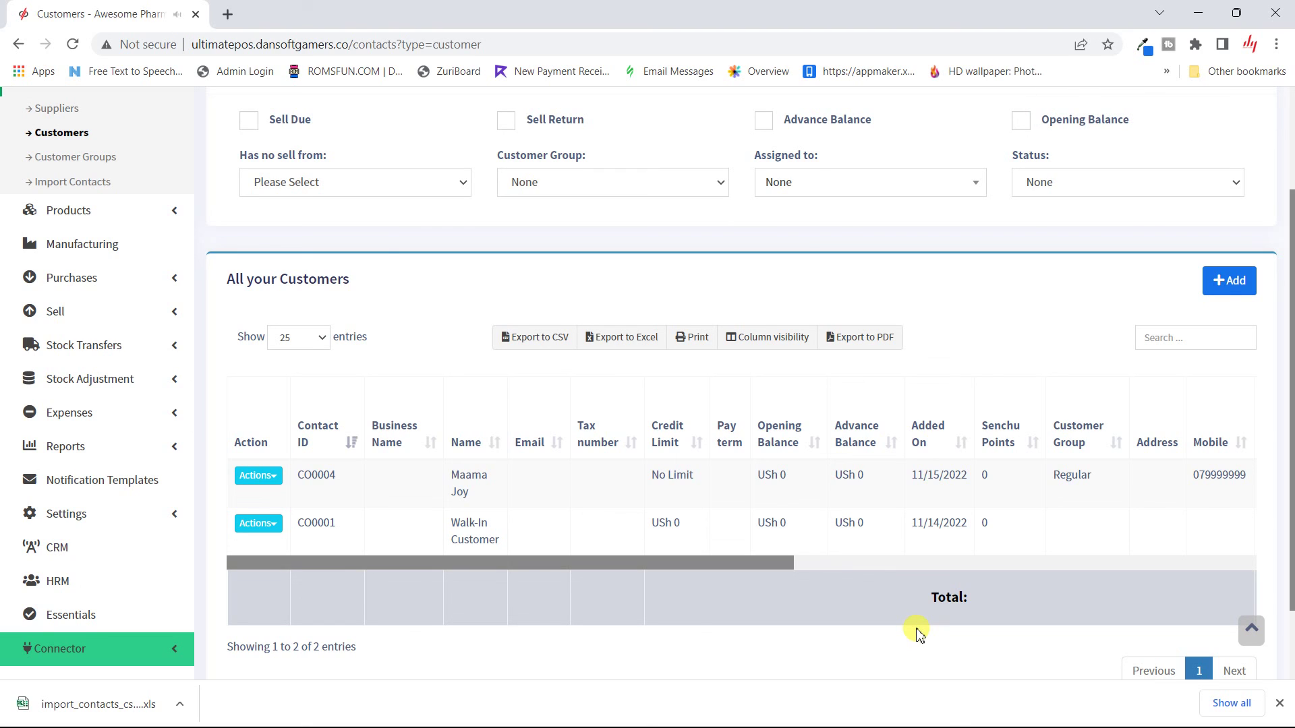
{"action": "scroll", "coordinate": [370, 330], "scroll_direction": "up", "scroll_amount": 2}
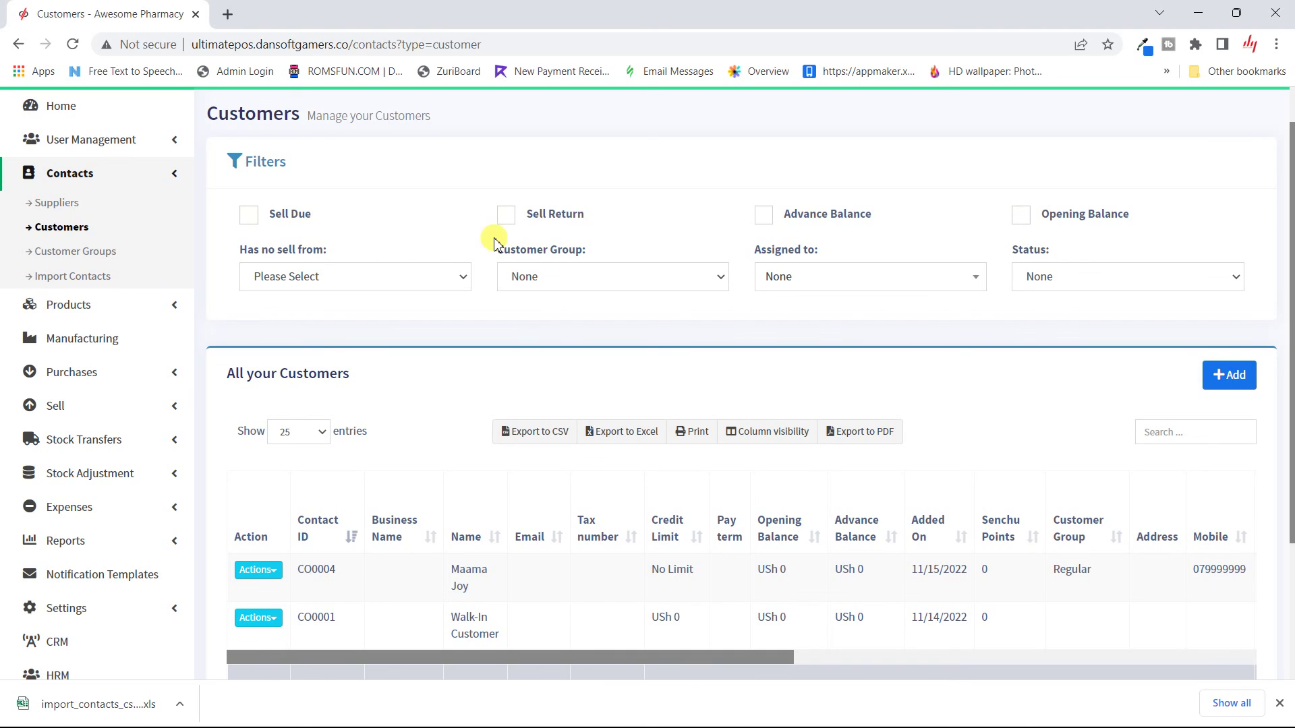
{"action": "left_click", "coordinate": [499, 169]}
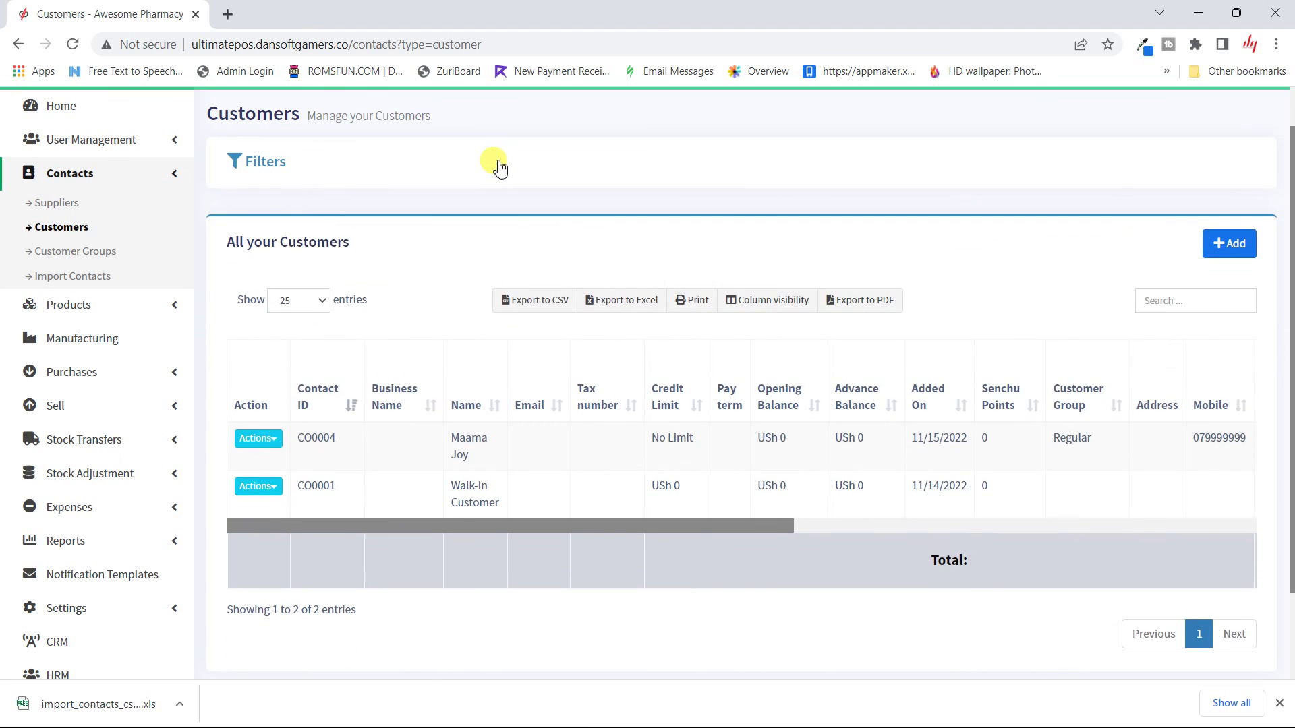
{"action": "left_click", "coordinate": [497, 166]}
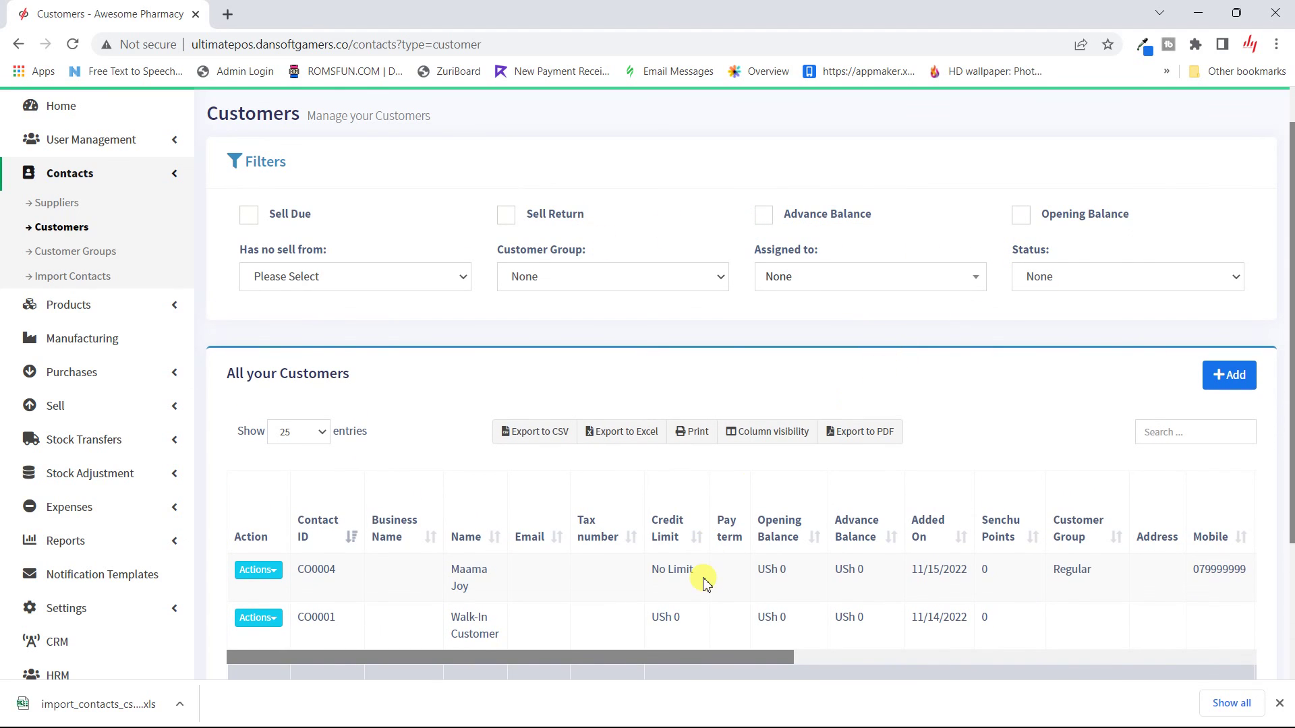
{"action": "scroll", "coordinate": [703, 581], "scroll_direction": "right", "scroll_amount": 1}
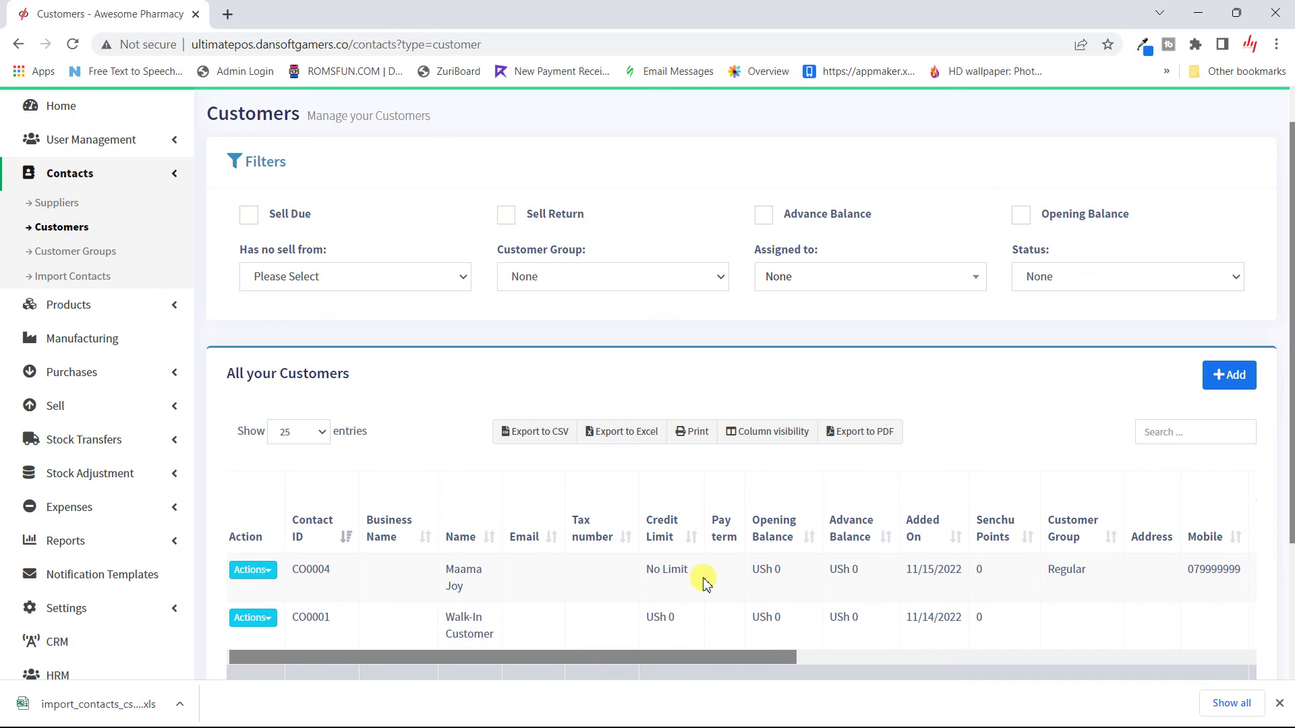